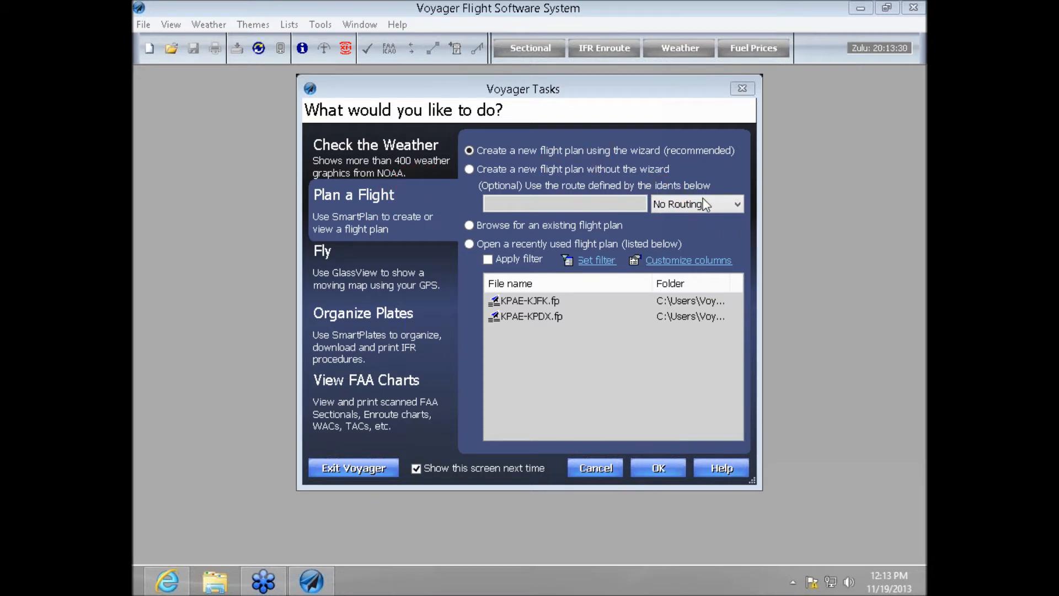
- Open a weather chart centered around airport KPAE
click(398, 156)
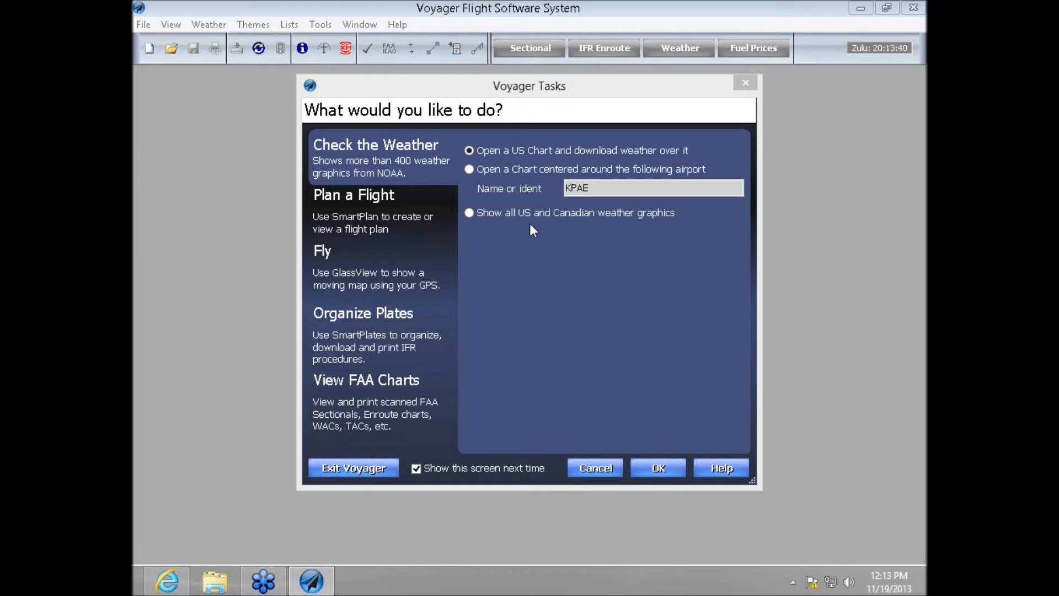
click(470, 170)
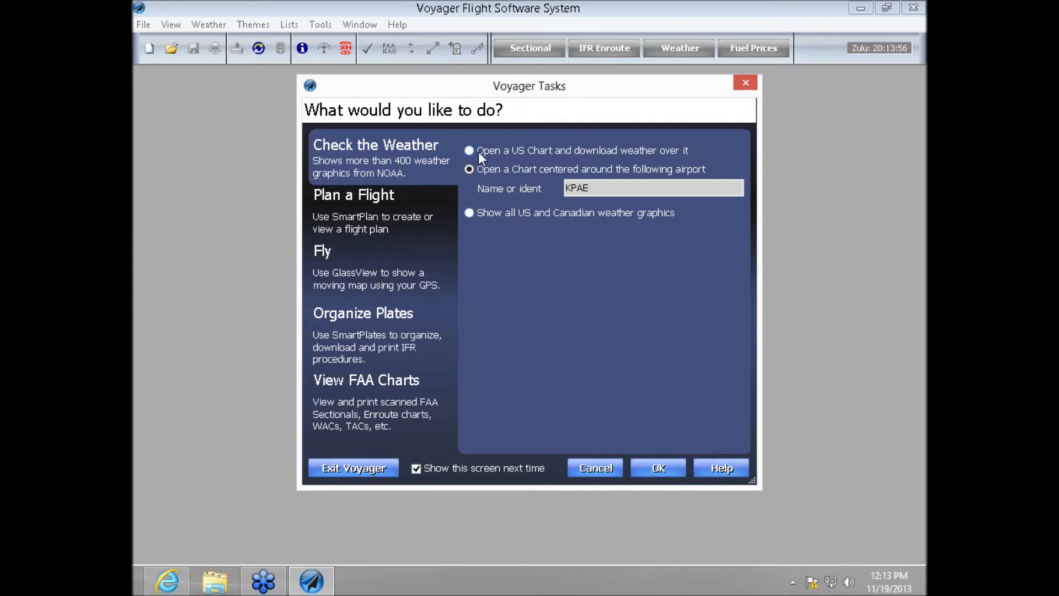
click(657, 468)
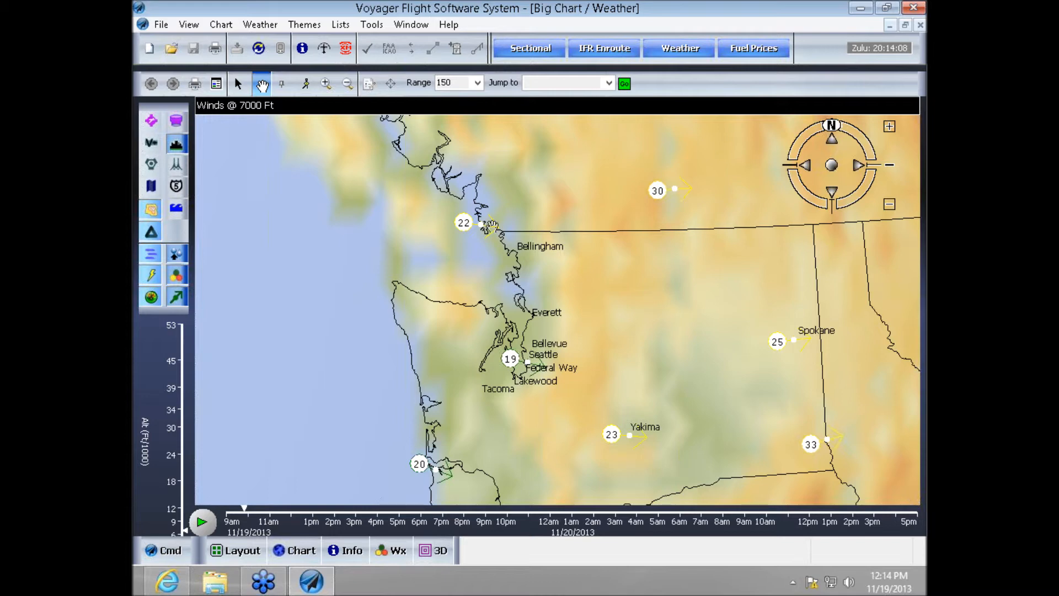
- View the downloaded weather over North America on the globe and jump the chart to airport kpae
scroll(557, 278, down, 2)
scroll(565, 282, down, 6)
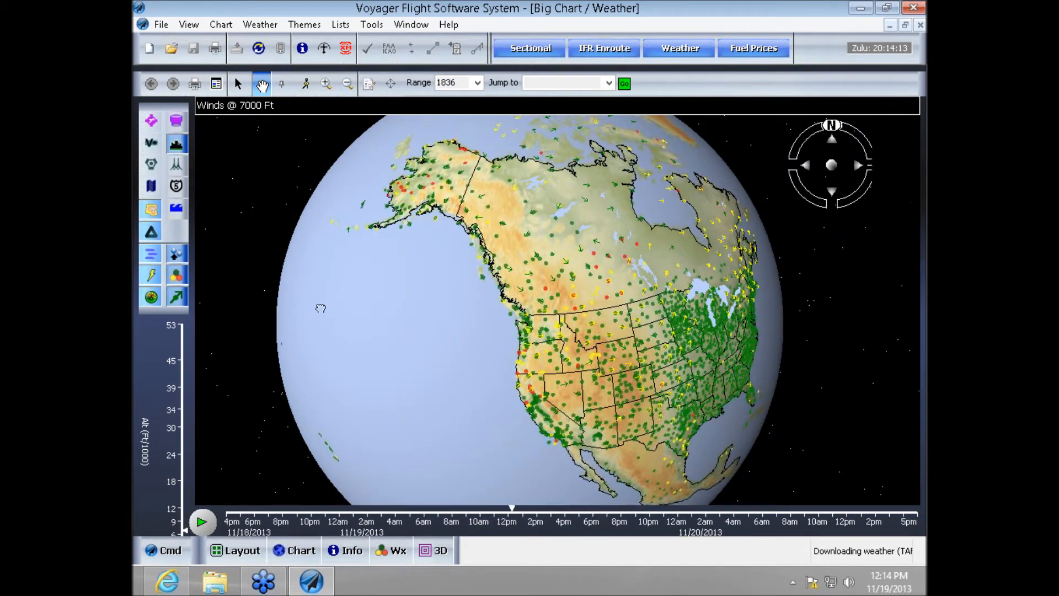
drag(321, 308, 334, 252)
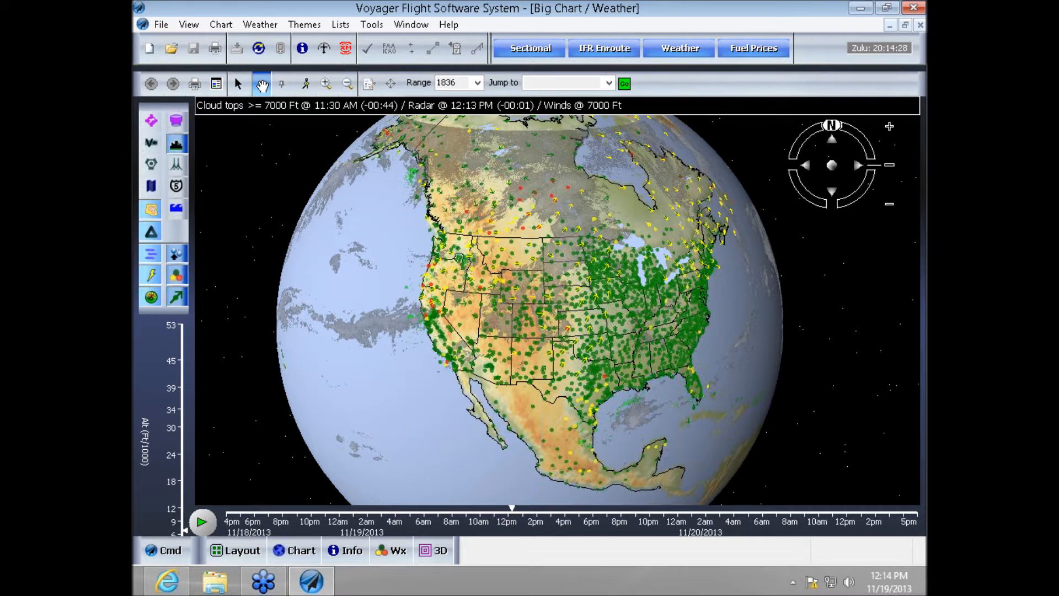
click(538, 82)
text(kpae)
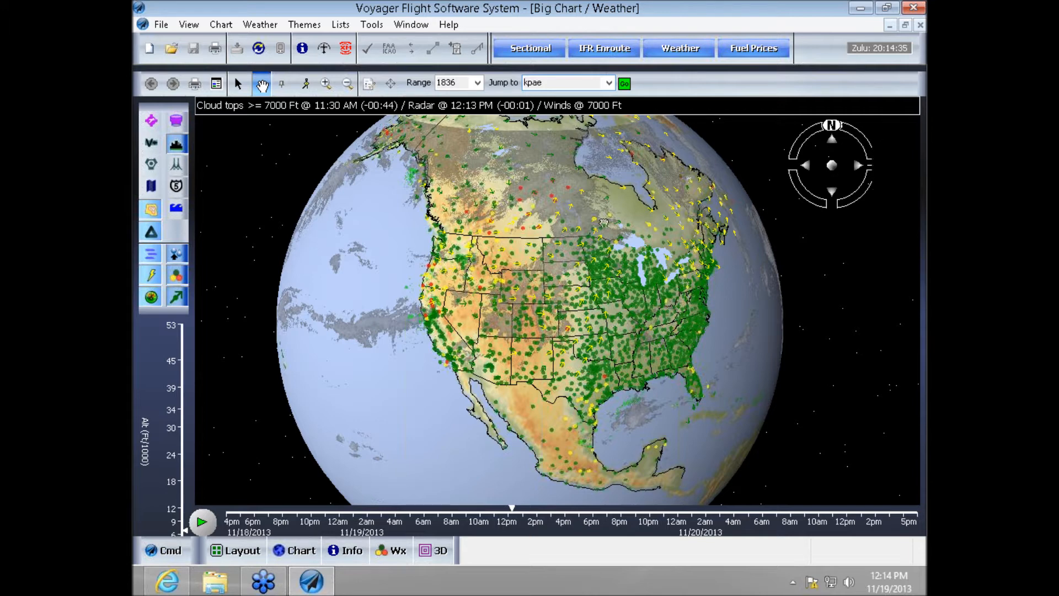
key(Return)
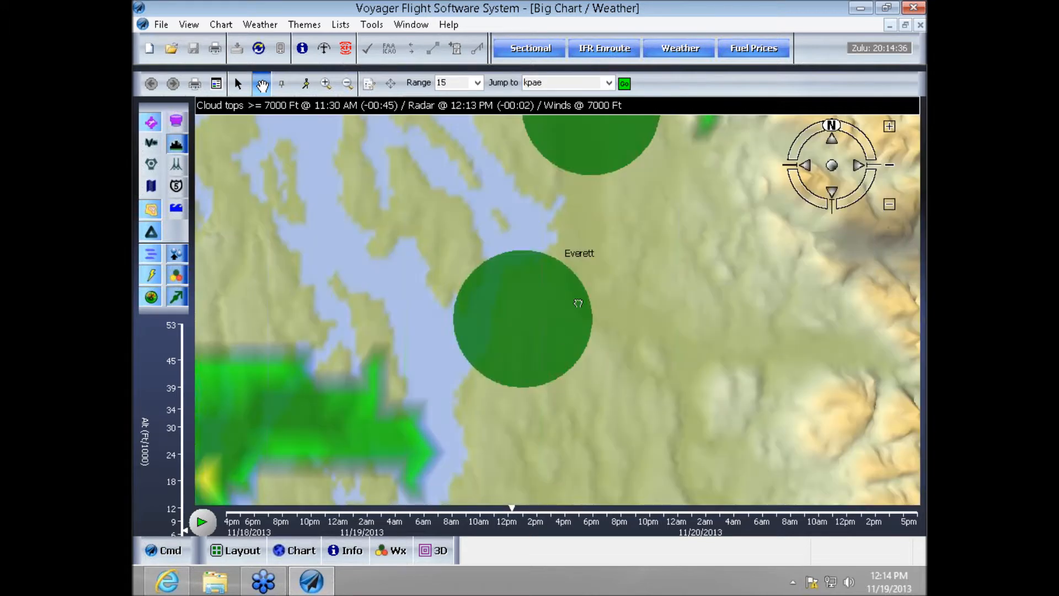
- Set the chart range to 25
scroll(628, 282, down, 5)
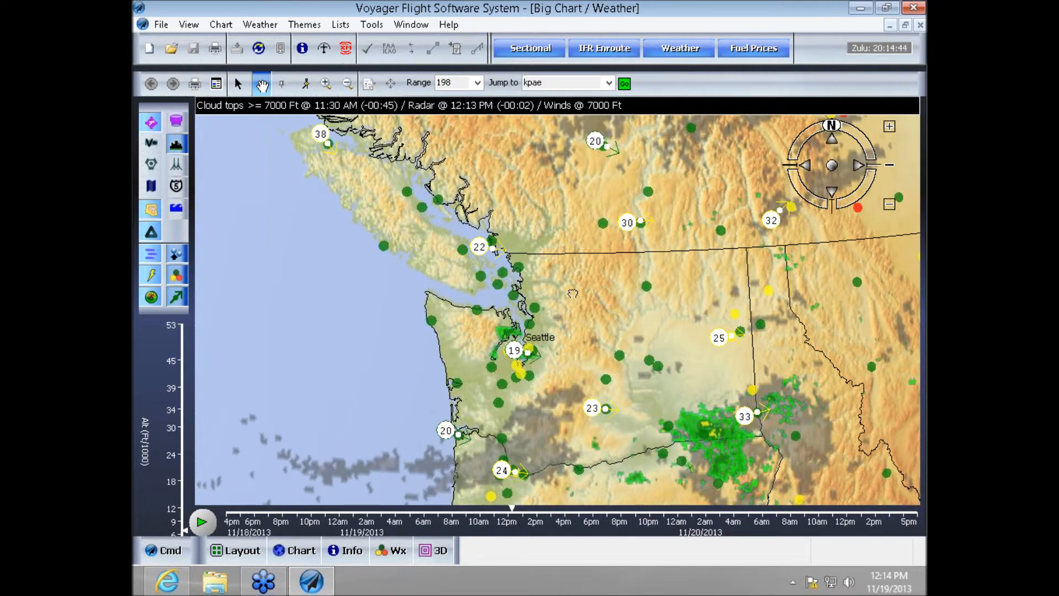
scroll(574, 292, down, 1)
scroll(573, 290, up, 5)
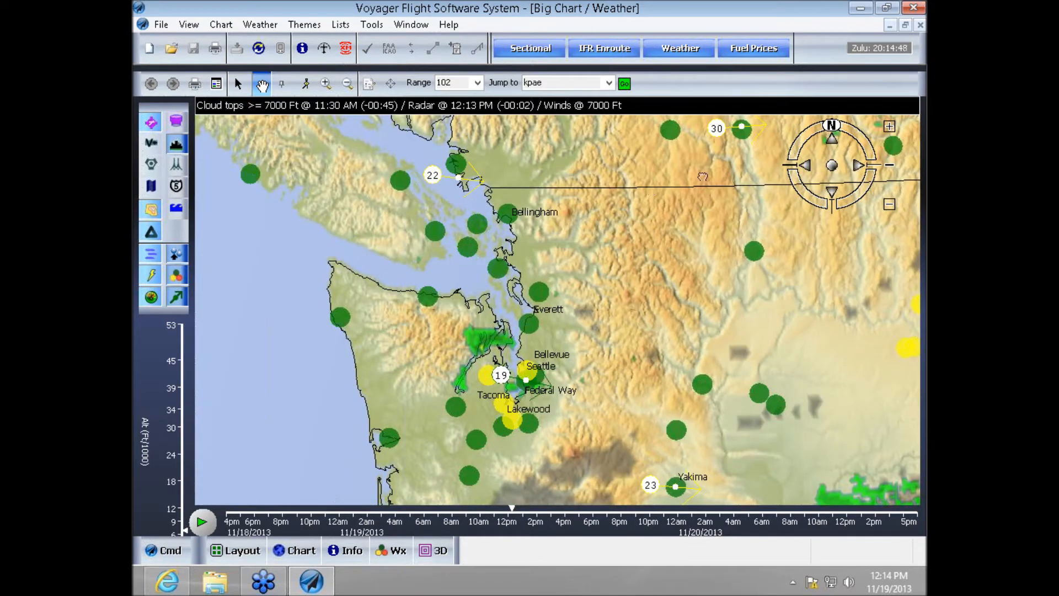
click(477, 84)
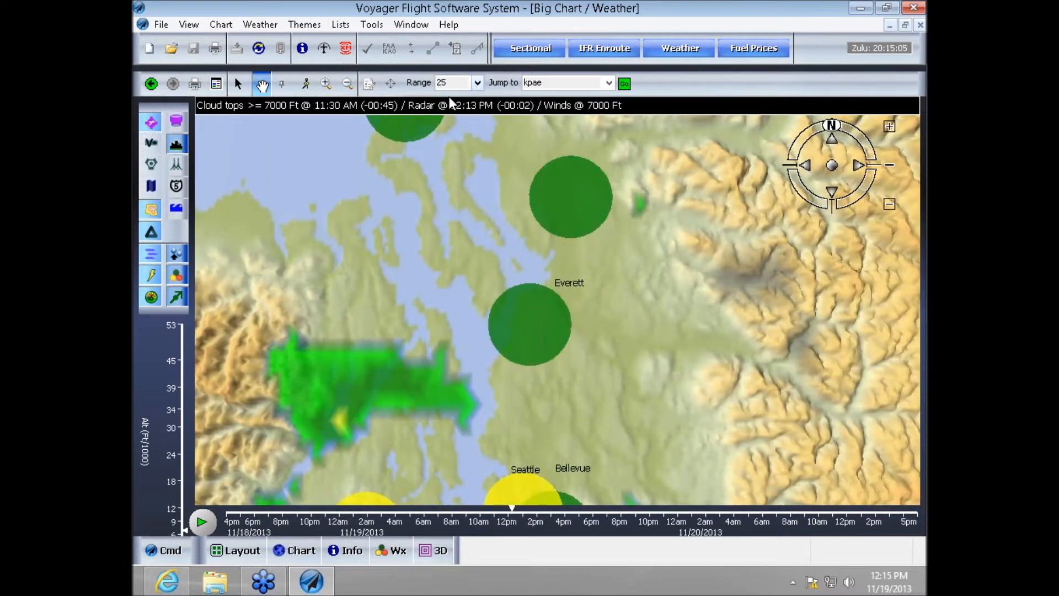
- Display the chart legend to interpret the weather symbols over Washington and Oregon, and close it
scroll(528, 315, down, 3)
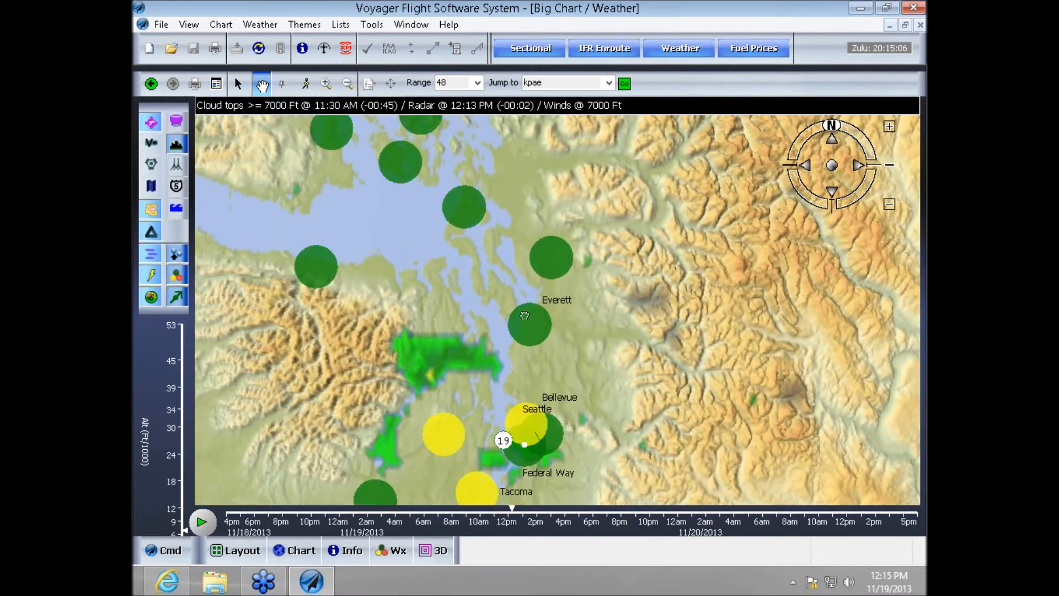
scroll(528, 315, down, 3)
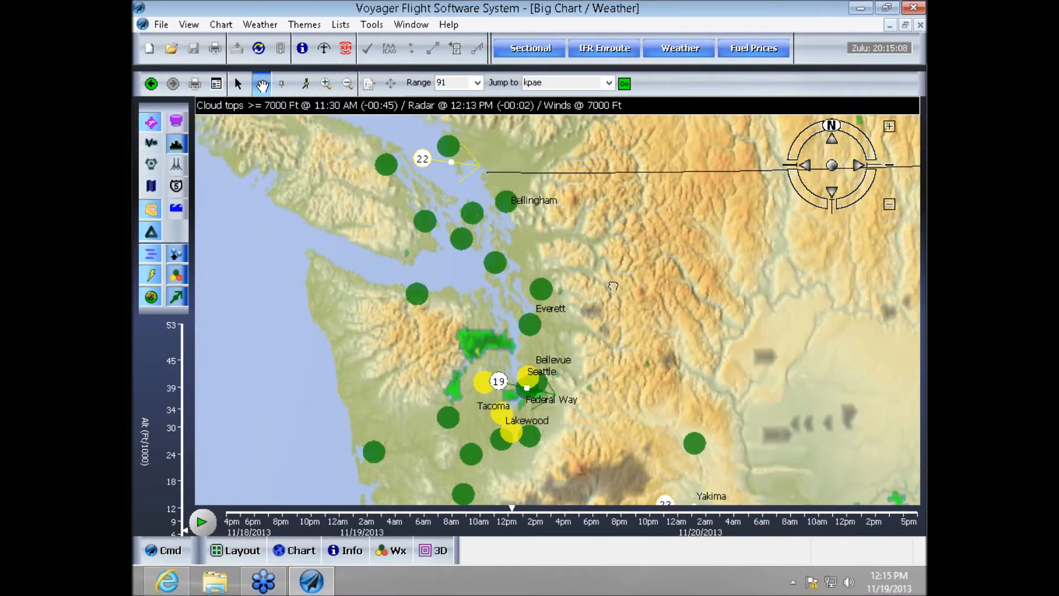
scroll(616, 288, down, 2)
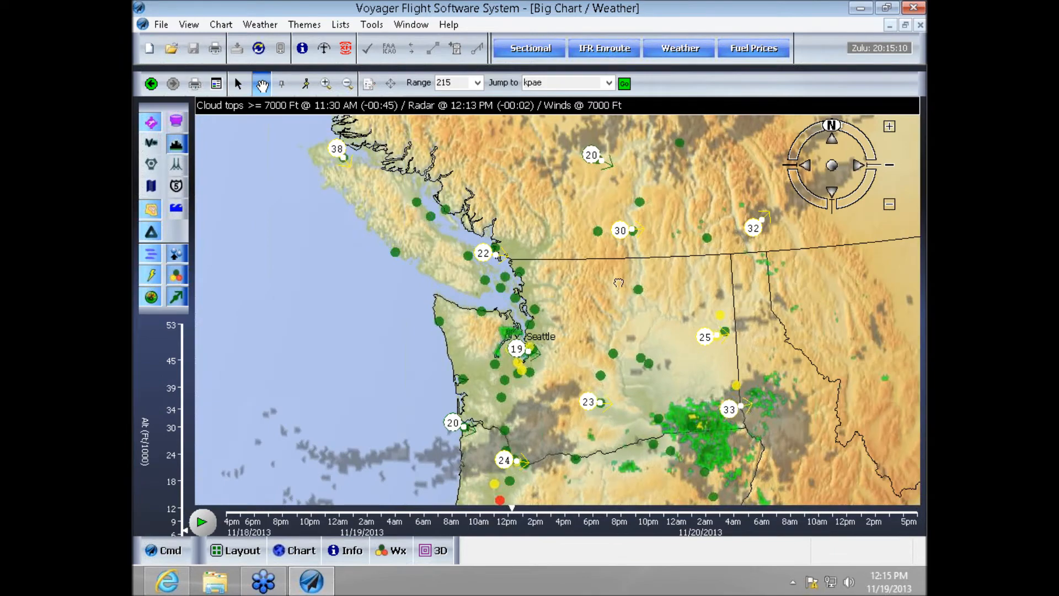
scroll(616, 285, up, 1)
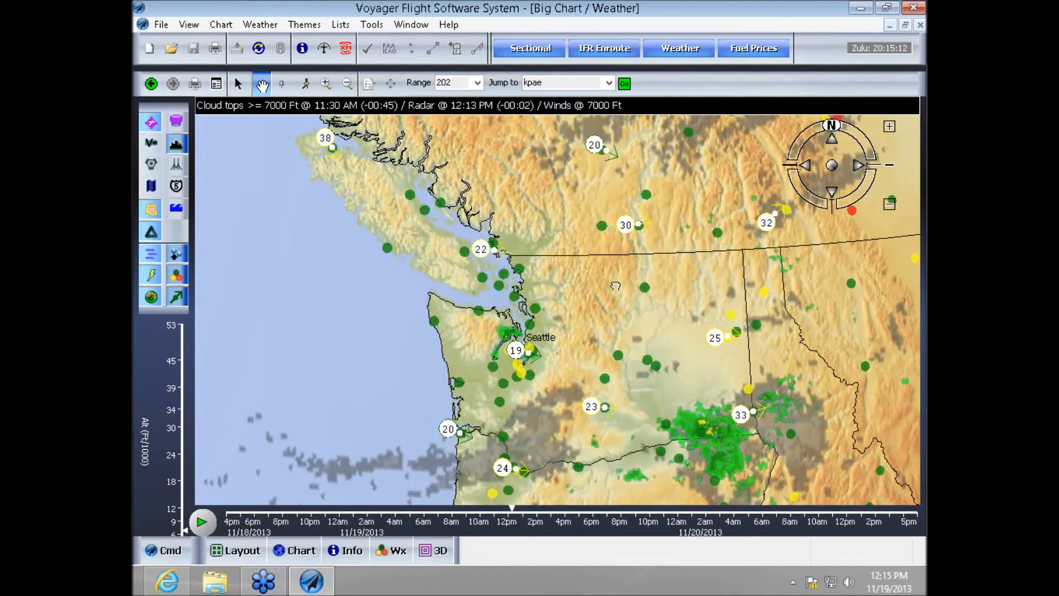
drag(578, 344, 613, 218)
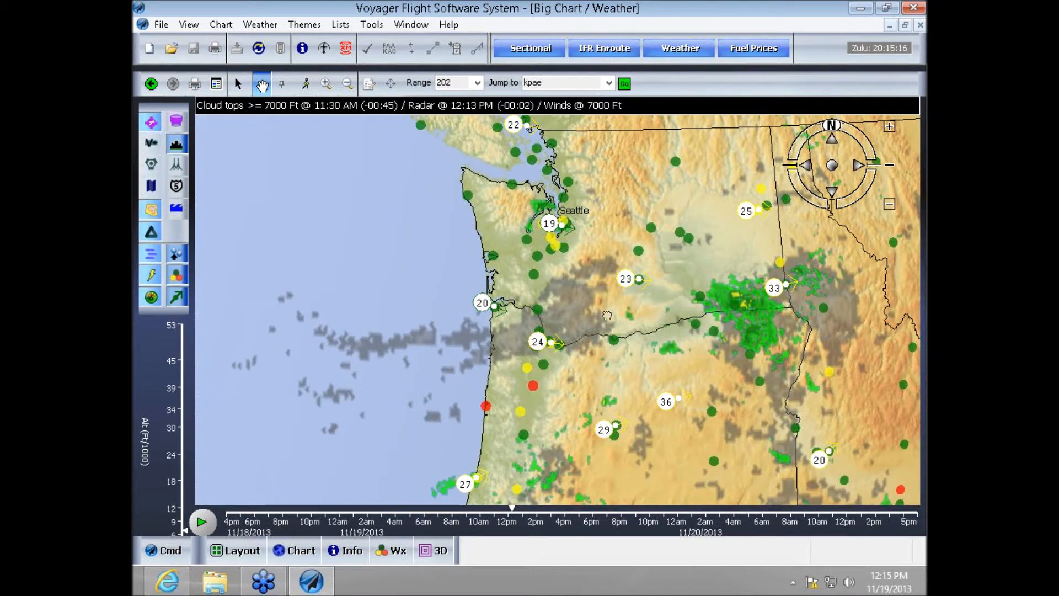
scroll(606, 324, up, 1)
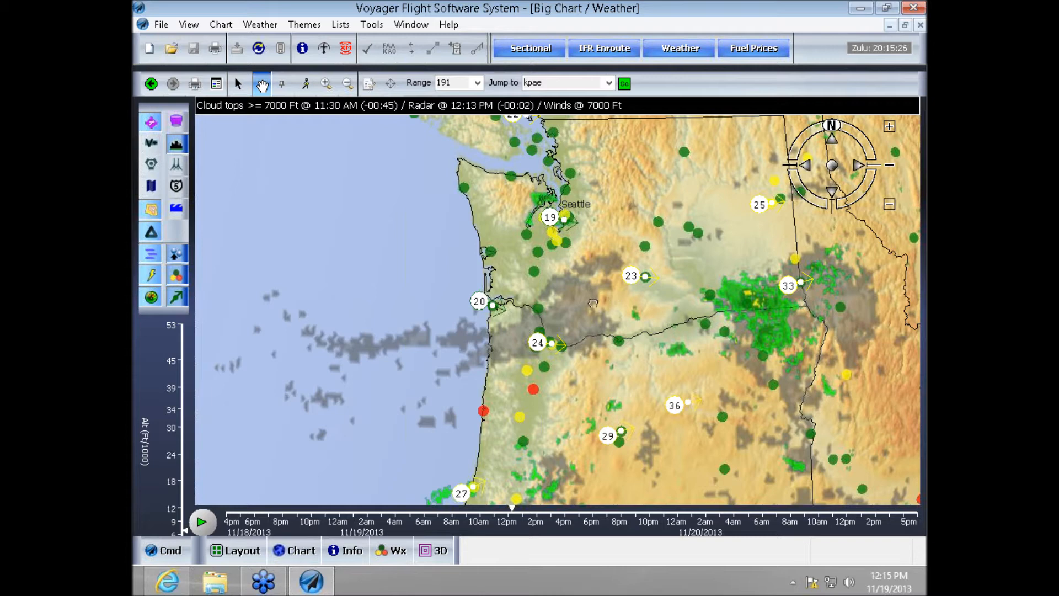
click(217, 86)
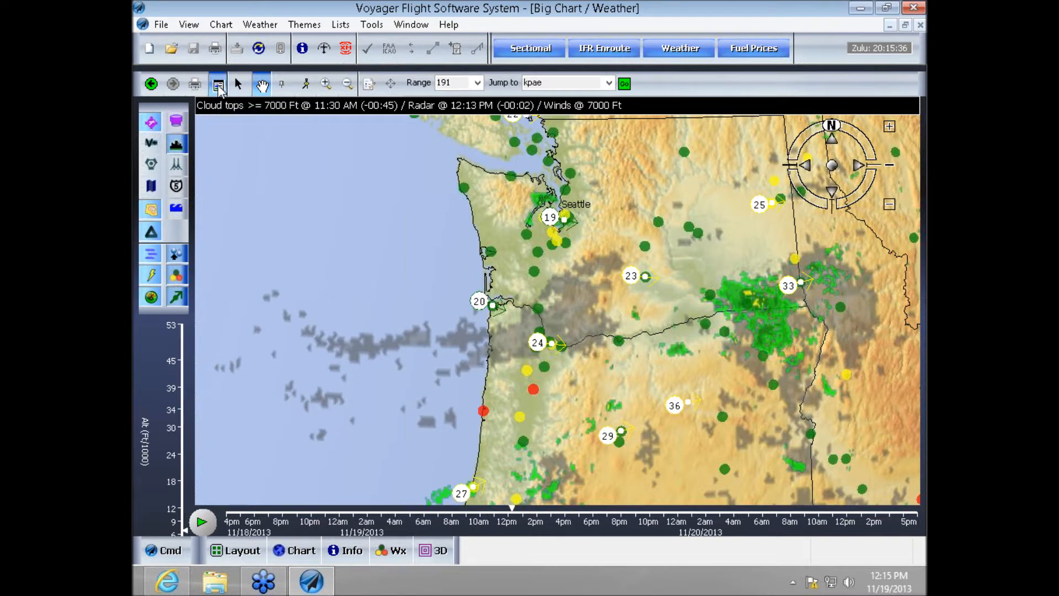
drag(231, 78, 265, 85)
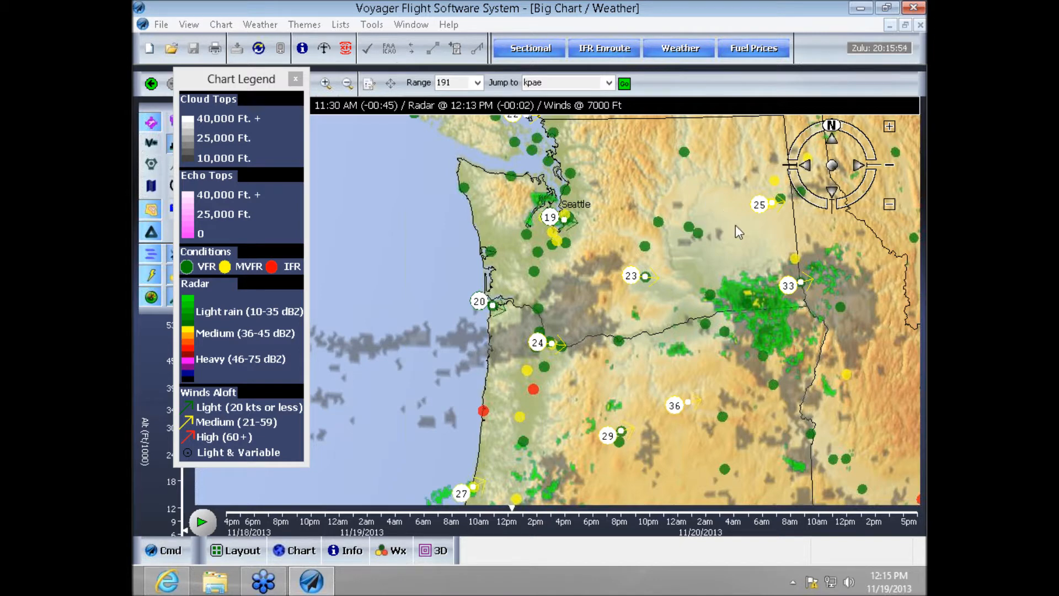
click(643, 304)
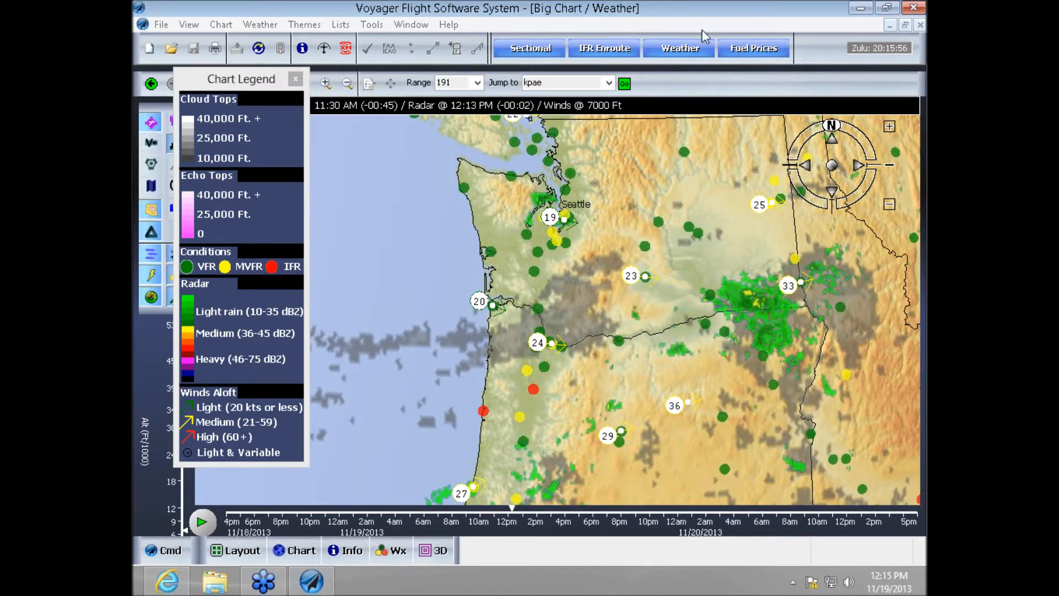
click(786, 268)
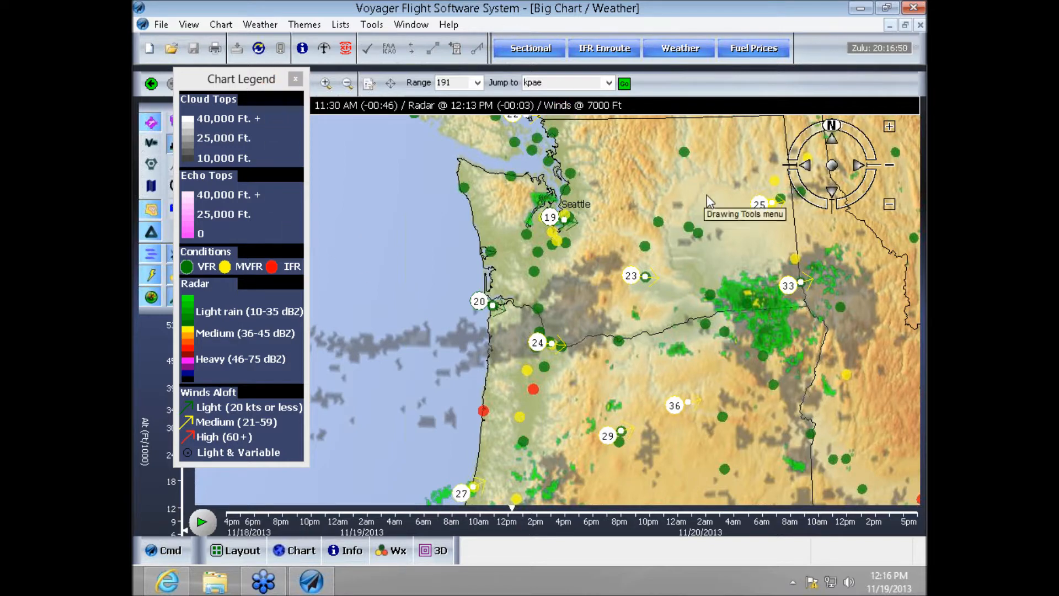
click(296, 78)
- Consult the chart legend for the weather symbols around Portland and Salem, and close it
scroll(614, 289, up, 2)
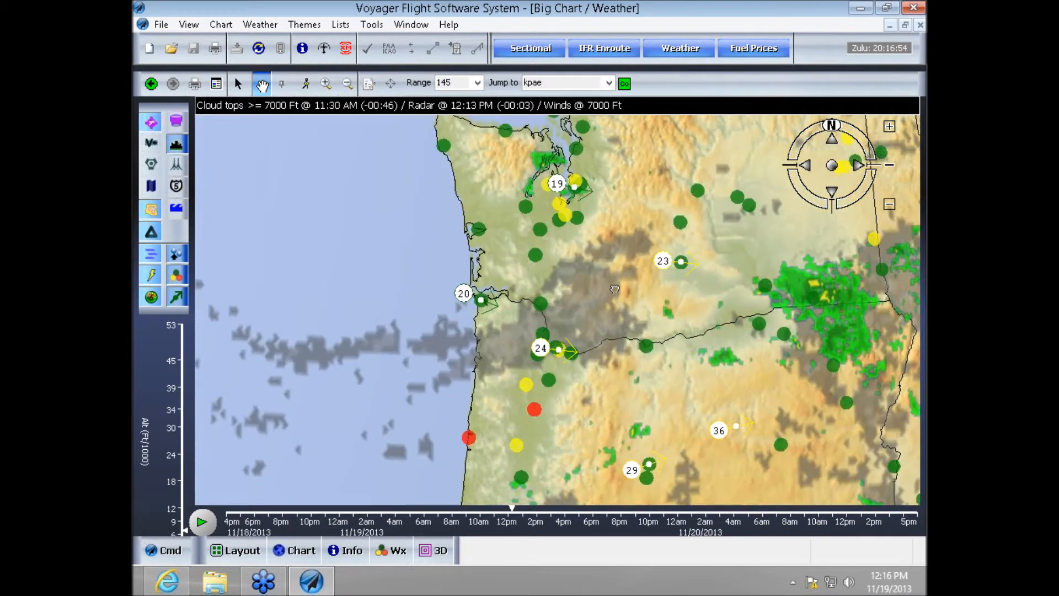
scroll(613, 289, up, 1)
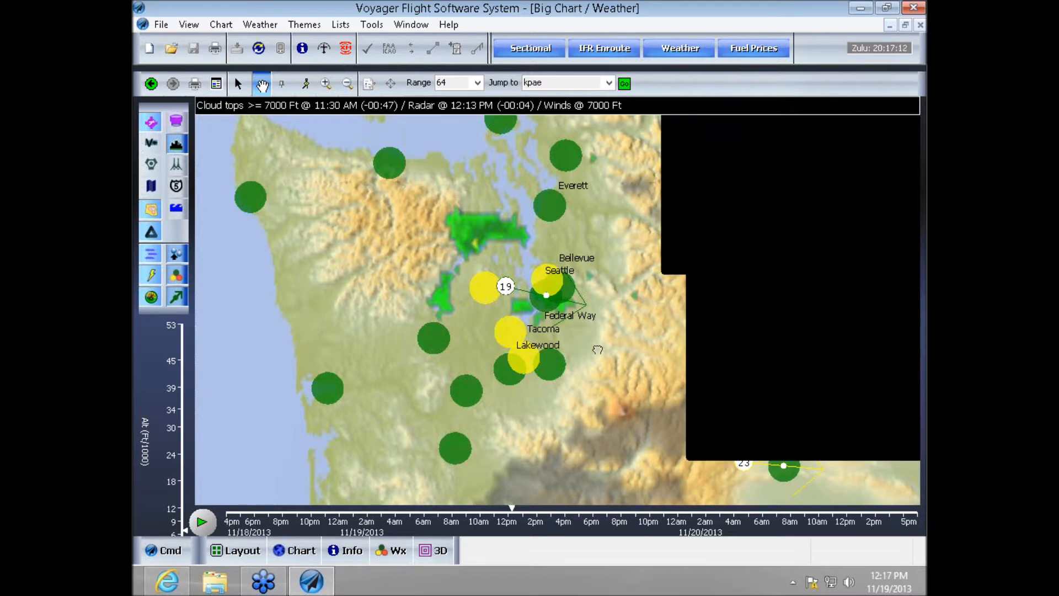
drag(597, 349, 592, 215)
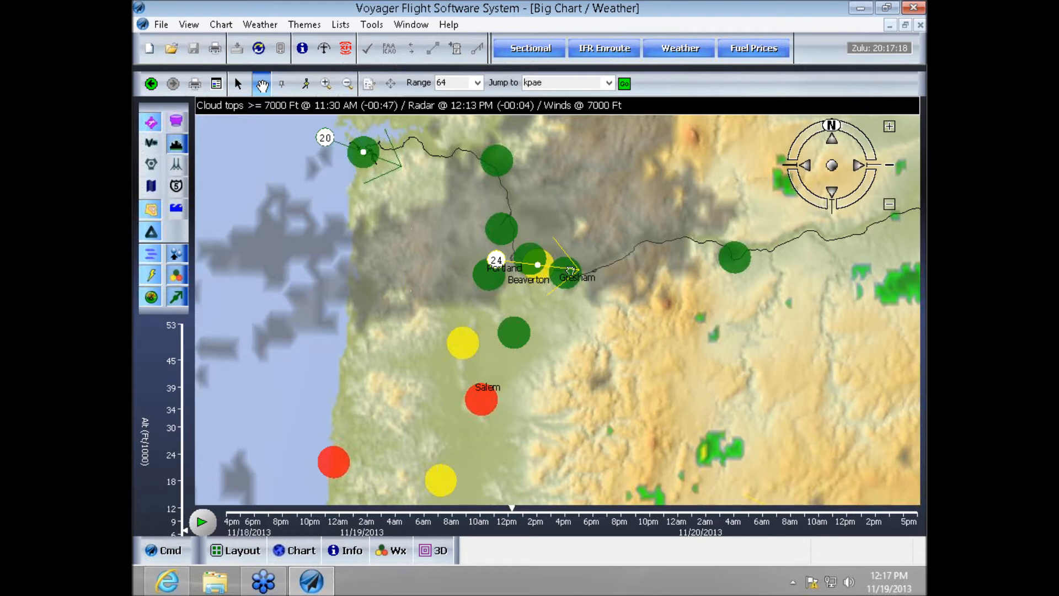
click(218, 102)
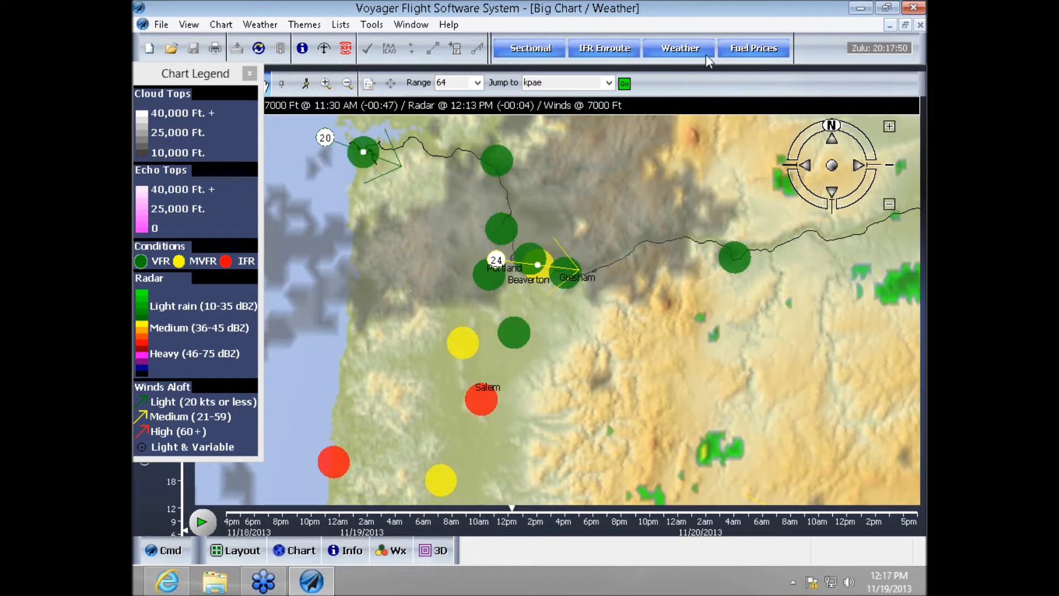
click(706, 34)
click(249, 73)
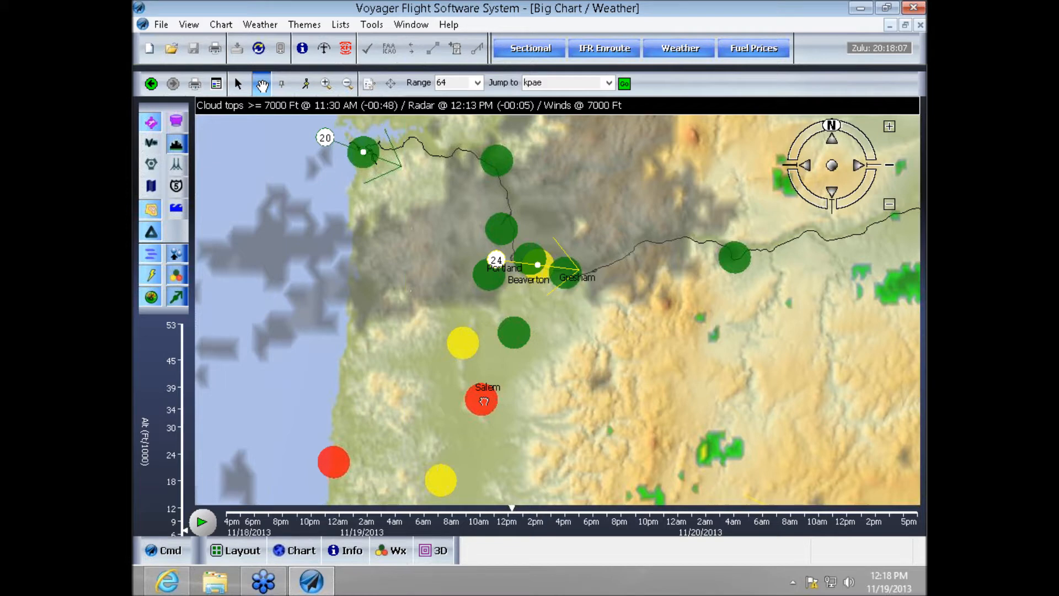
- Open the weather information for Salem's airport (KSLE) and compare the raw coded METAR and TAF text with the translated version
double_click(485, 400)
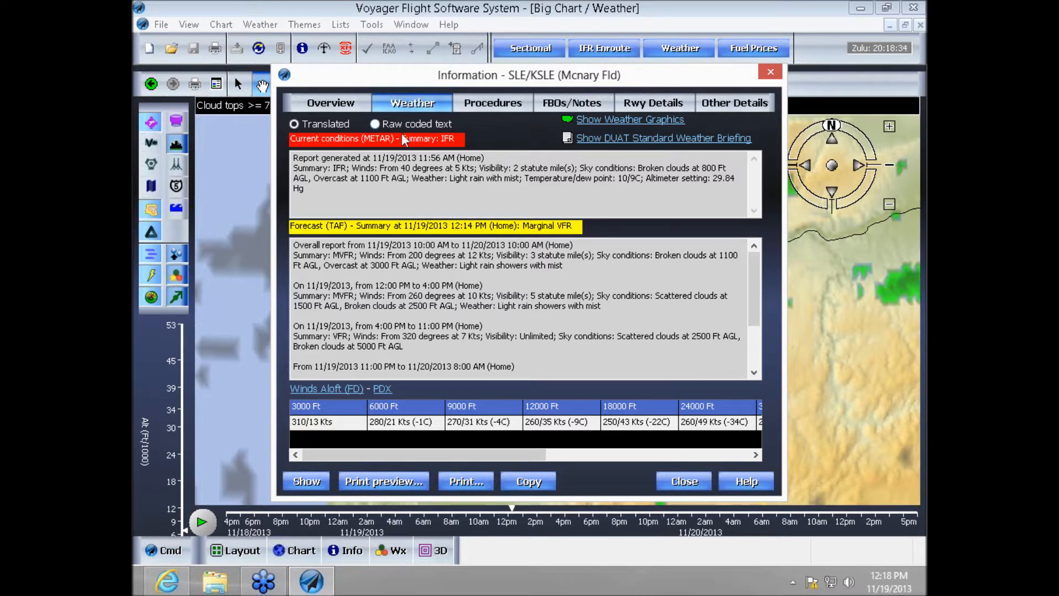
click(374, 128)
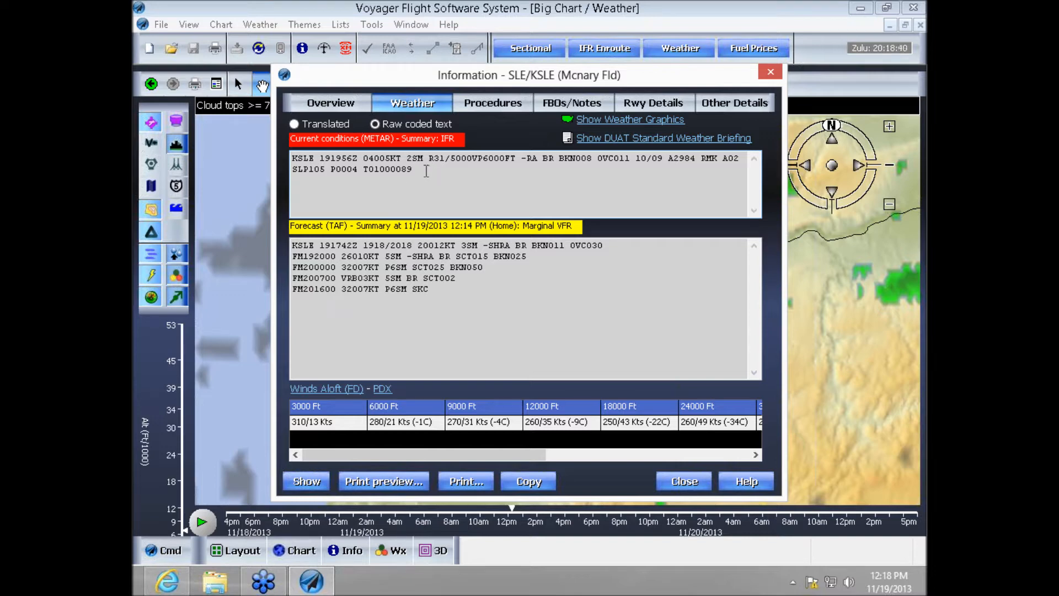
click(322, 126)
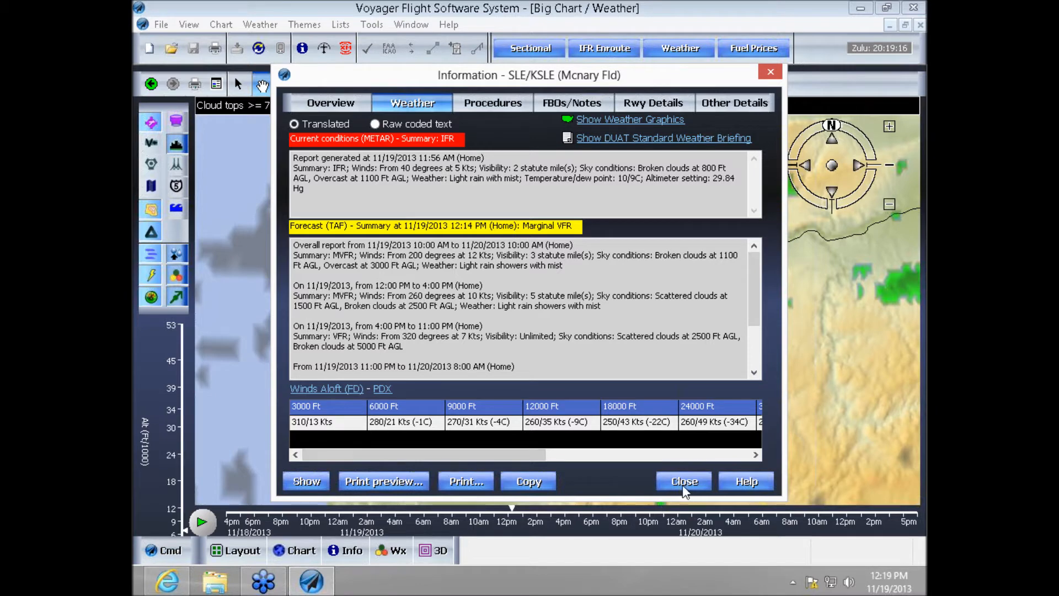
- Open the weather graphics and view the Lower 48 current surface and 24-hour forecast prog charts
click(626, 122)
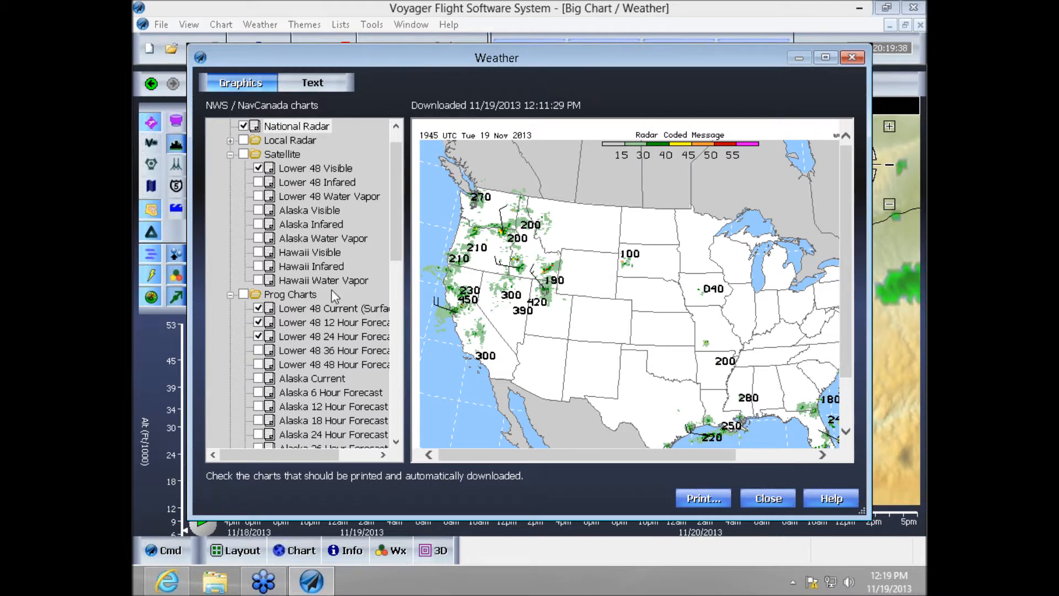
click(335, 307)
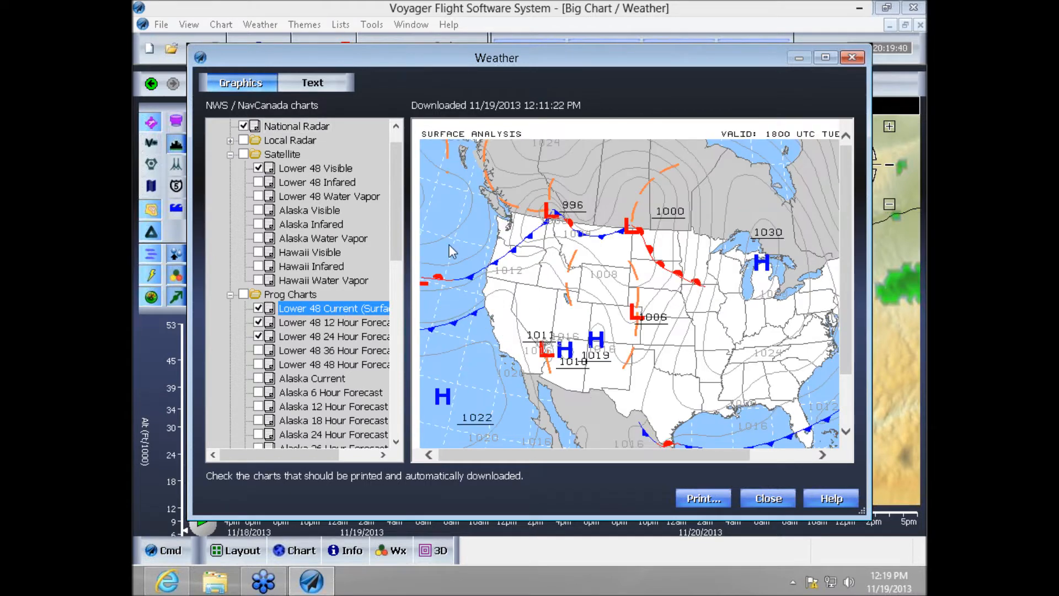
click(355, 334)
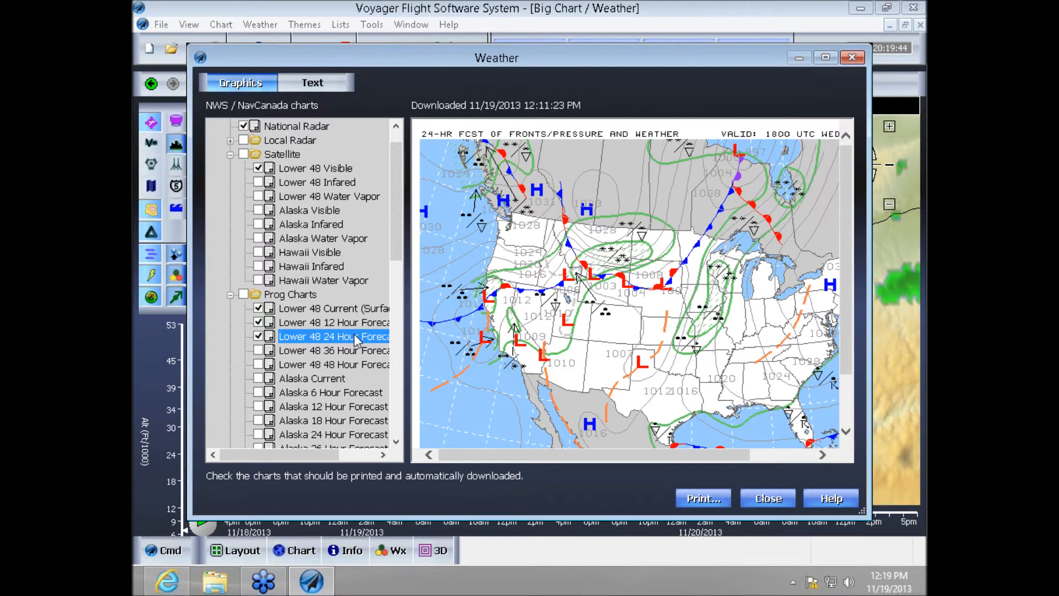
- Browse the US local radar charts, selecting E. Alabama, and expand the list of Canadian weather charts
click(230, 141)
click(317, 154)
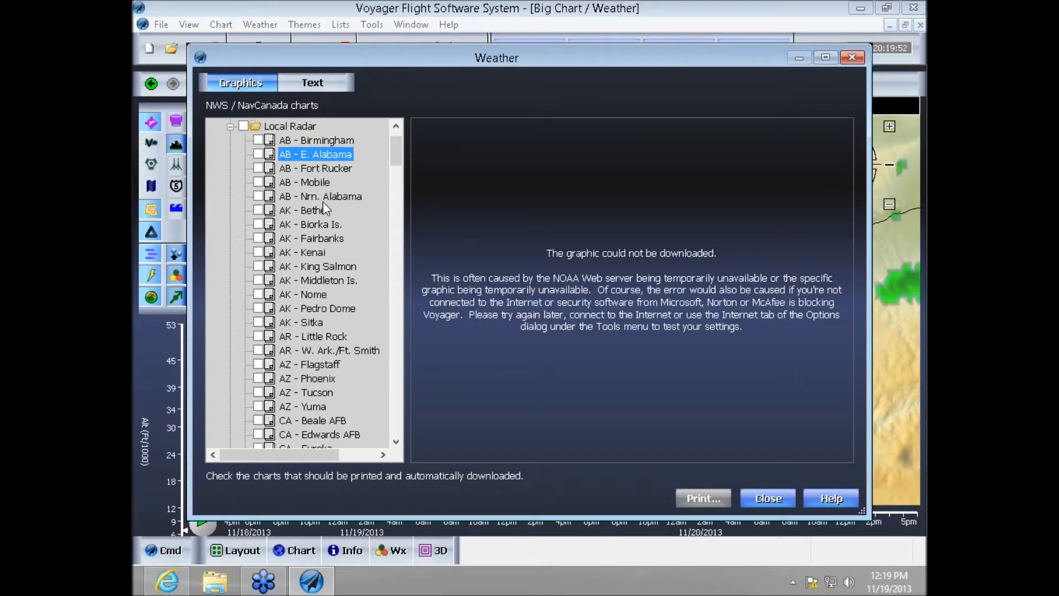
scroll(347, 347, down, 2)
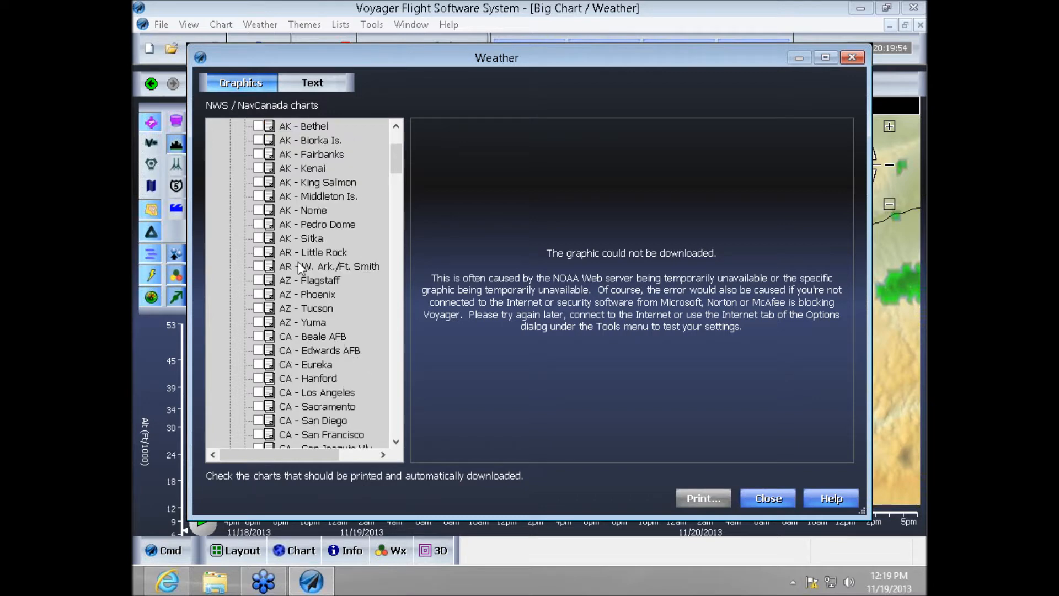
click(395, 132)
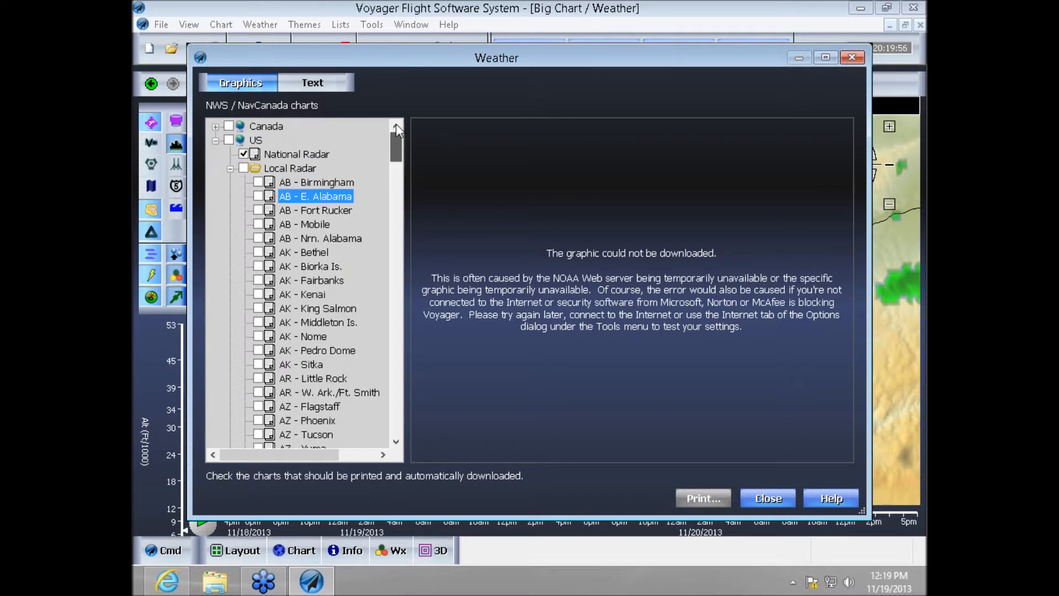
click(216, 127)
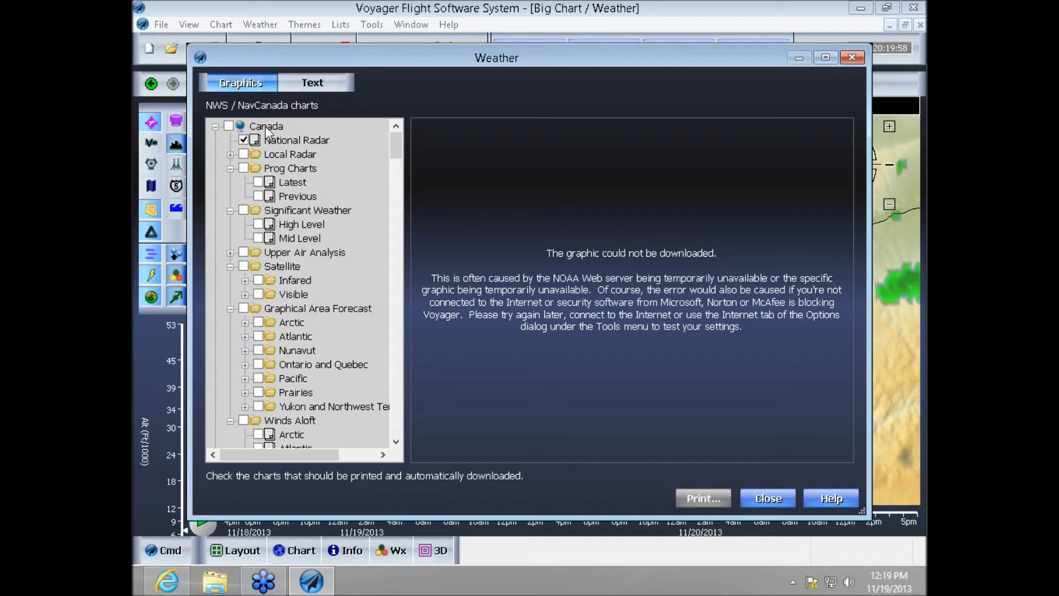
- View Canada's national radar chart and the DUATS text reports, then close the weather windows
click(292, 140)
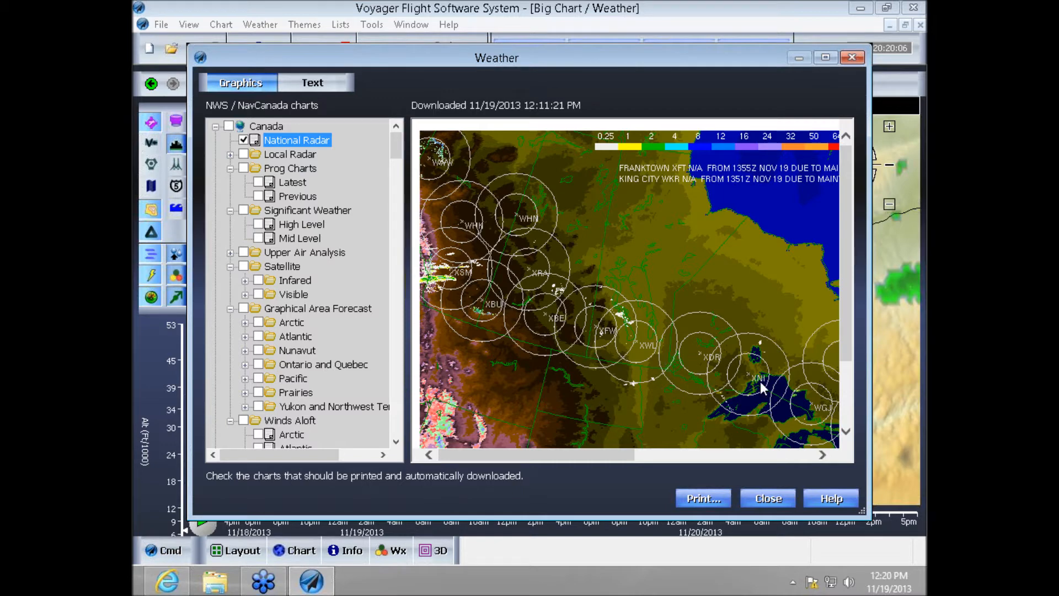
click(317, 86)
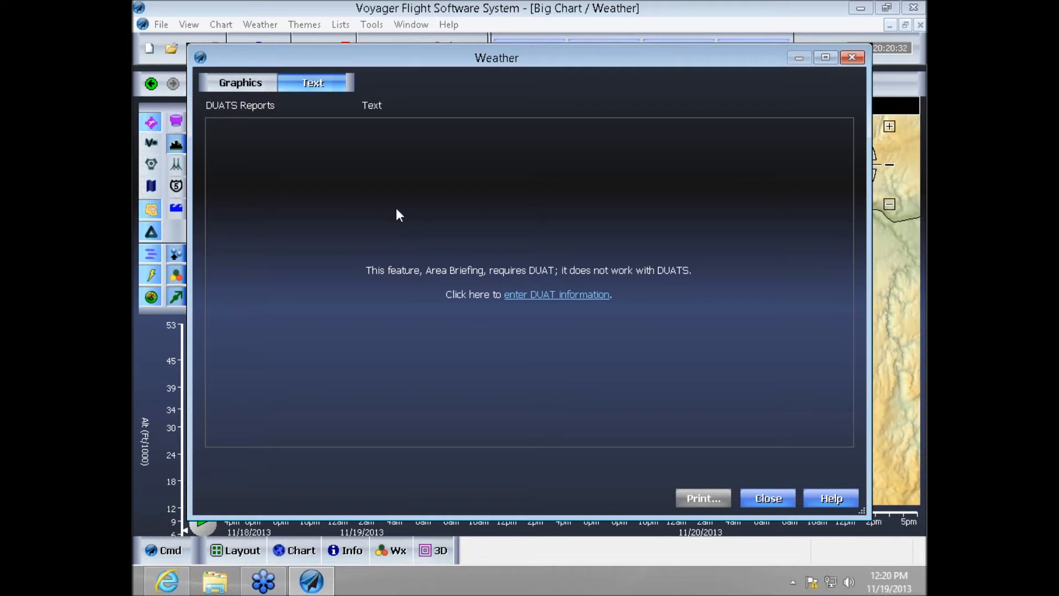
click(256, 84)
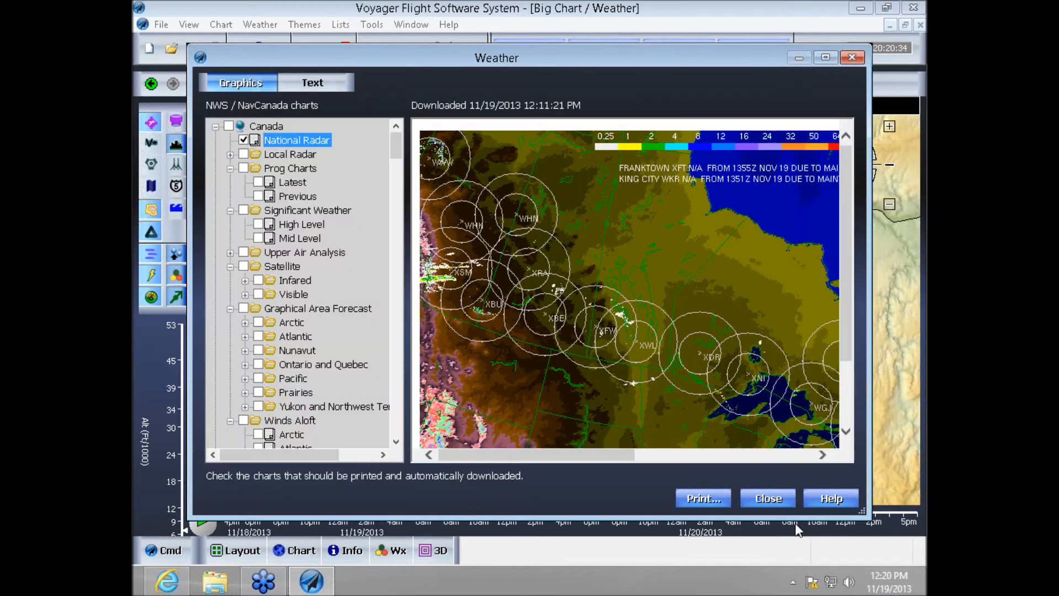
click(771, 494)
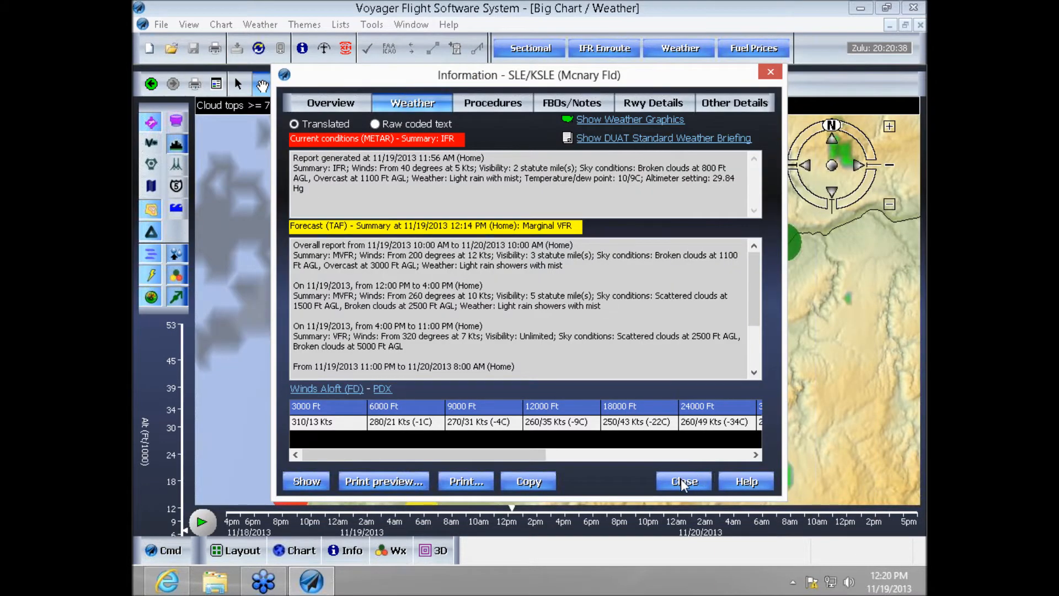
click(680, 478)
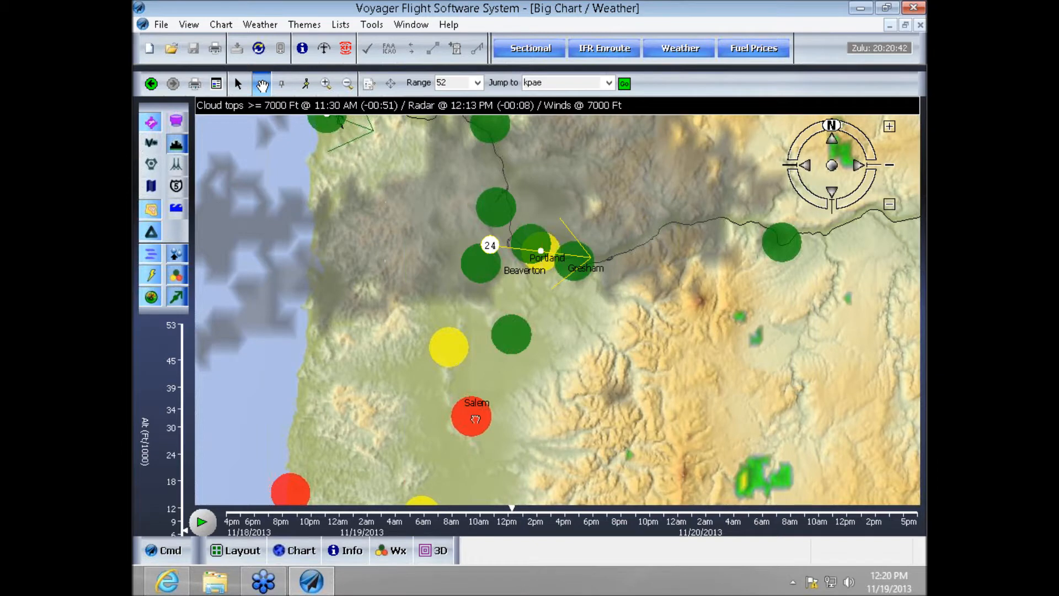
- Open the weather information for Mc Minnville Muni (KMMV), read its translated METAR and TAF, and close it
double_click(451, 351)
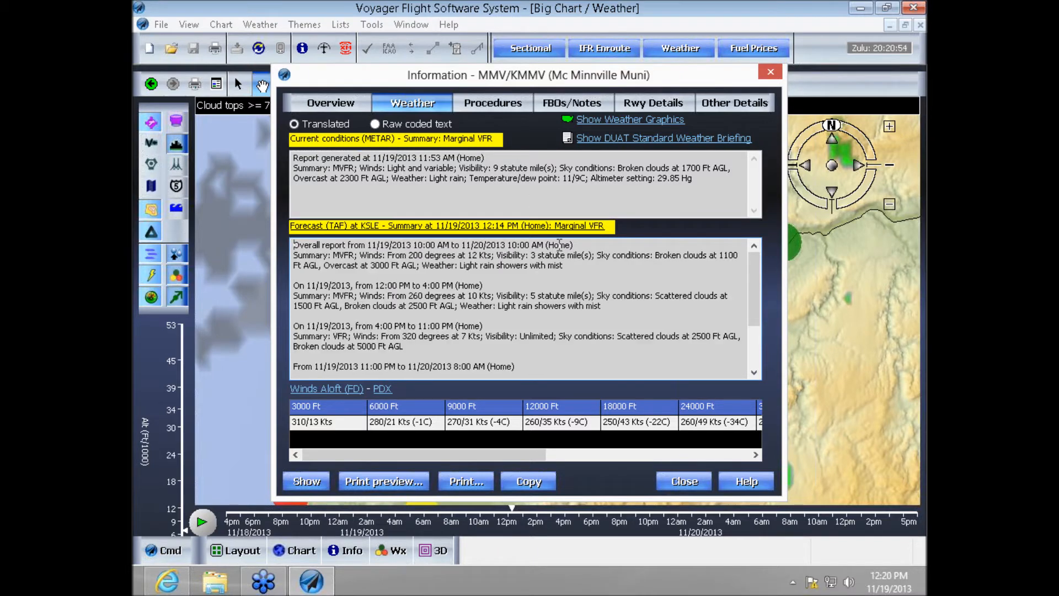
click(670, 488)
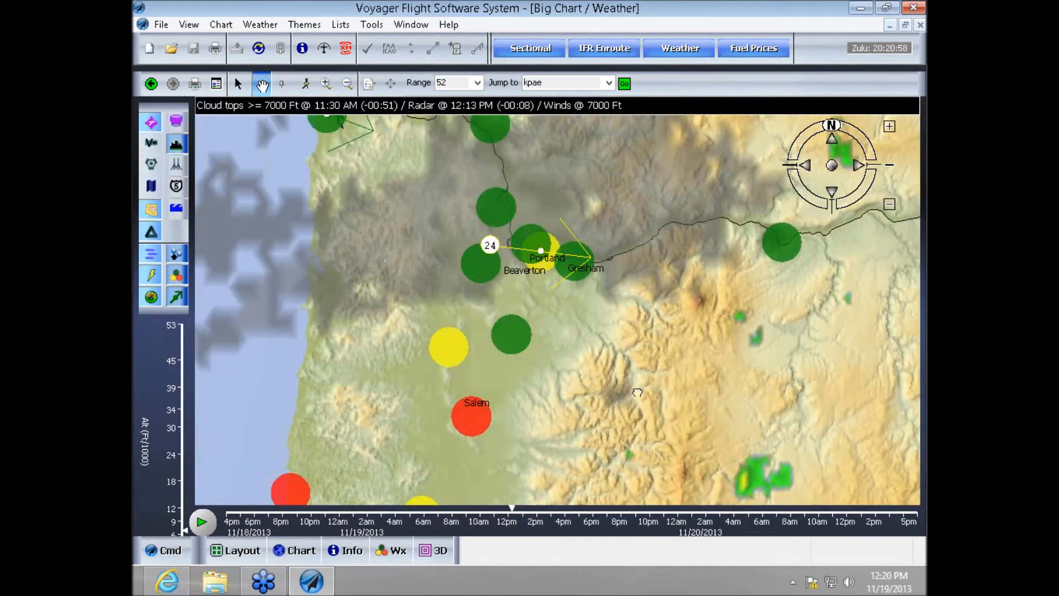
- Move the chart's weather time to about 6 PM on 11/19/2013 and set the altitude to 12000 ft
scroll(637, 392, up, 1)
scroll(636, 392, down, 3)
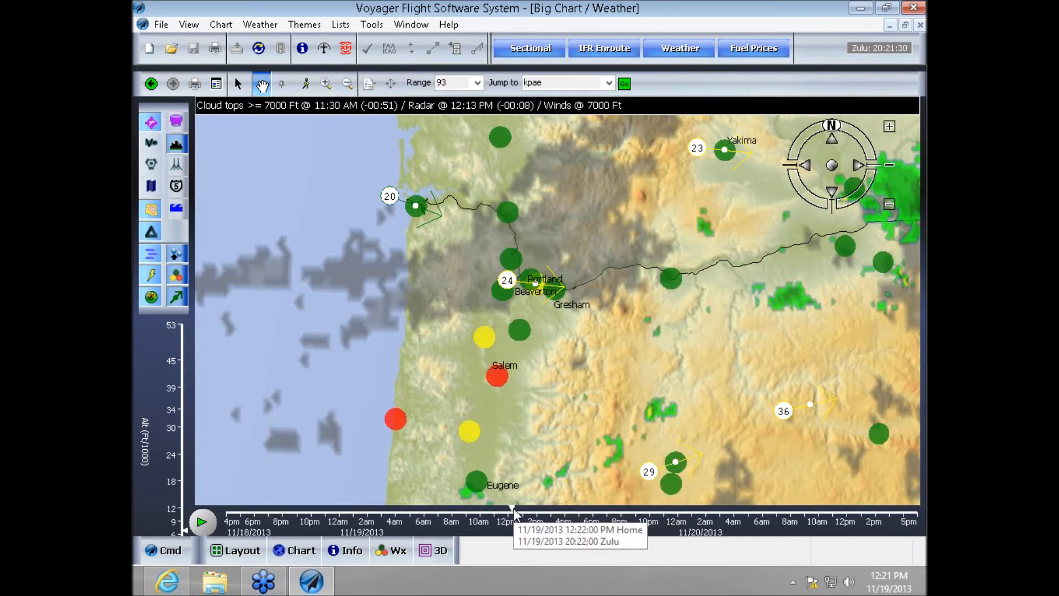
click(593, 510)
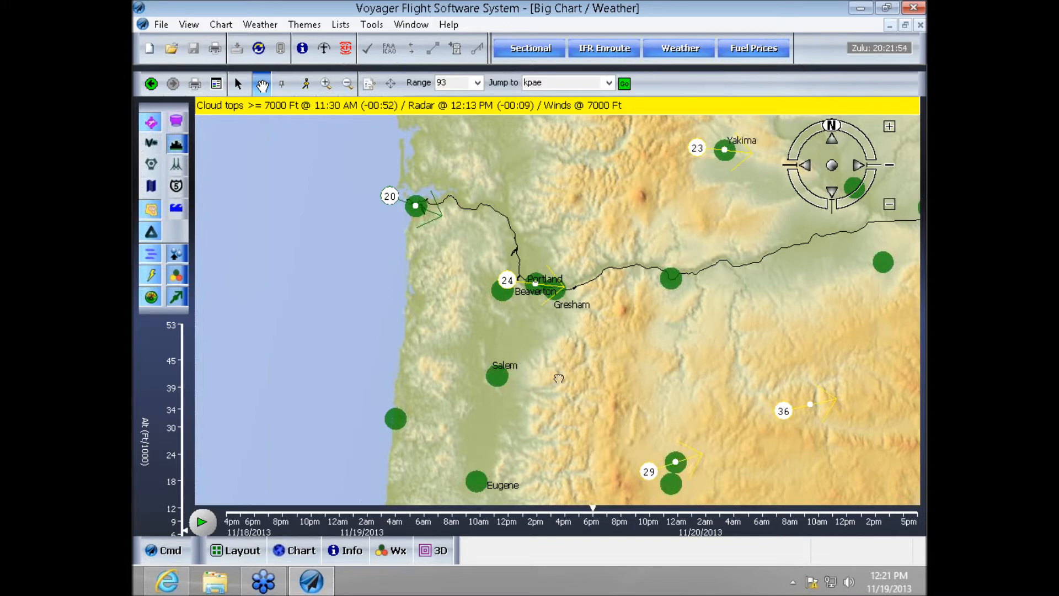
mouse_move(591, 516)
mouse_move(183, 531)
drag(188, 534, 187, 510)
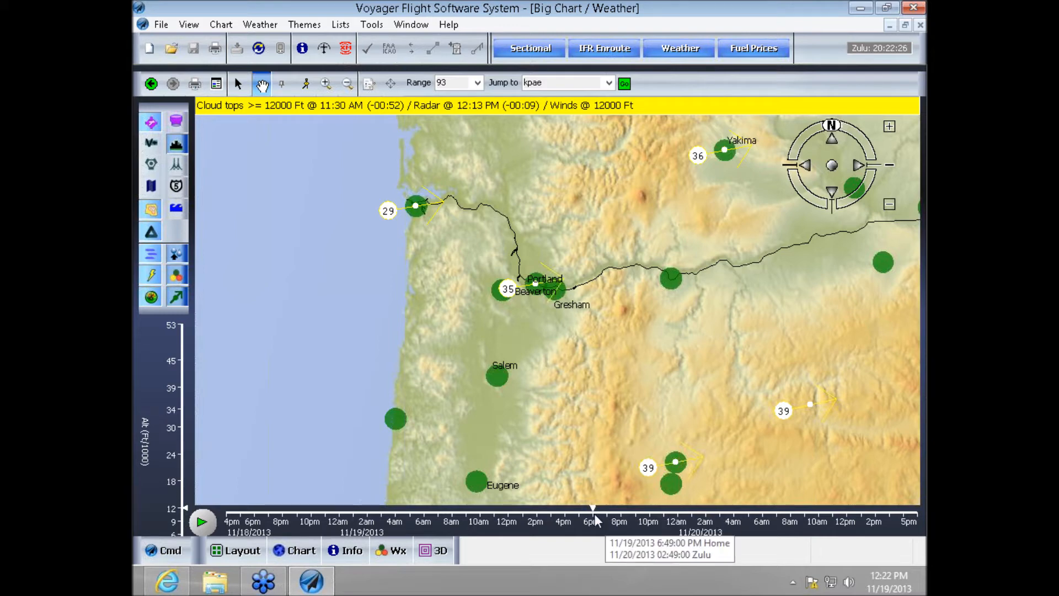
- Return the chart's weather time to about 12 PM on 11/19/2013 and set the altitude to 3000 ft
drag(594, 506, 511, 519)
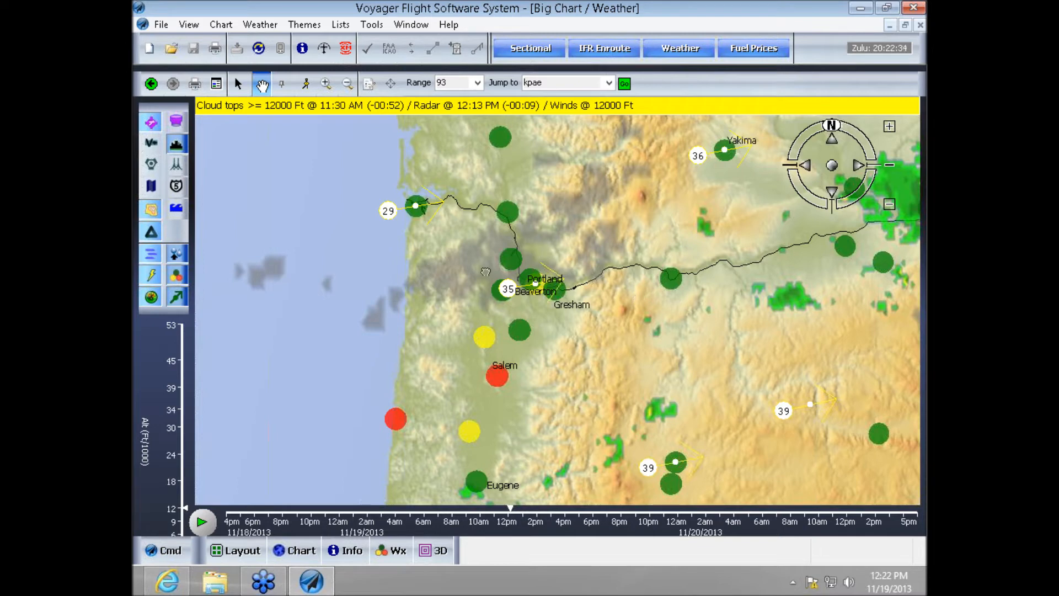
click(182, 510)
click(422, 225)
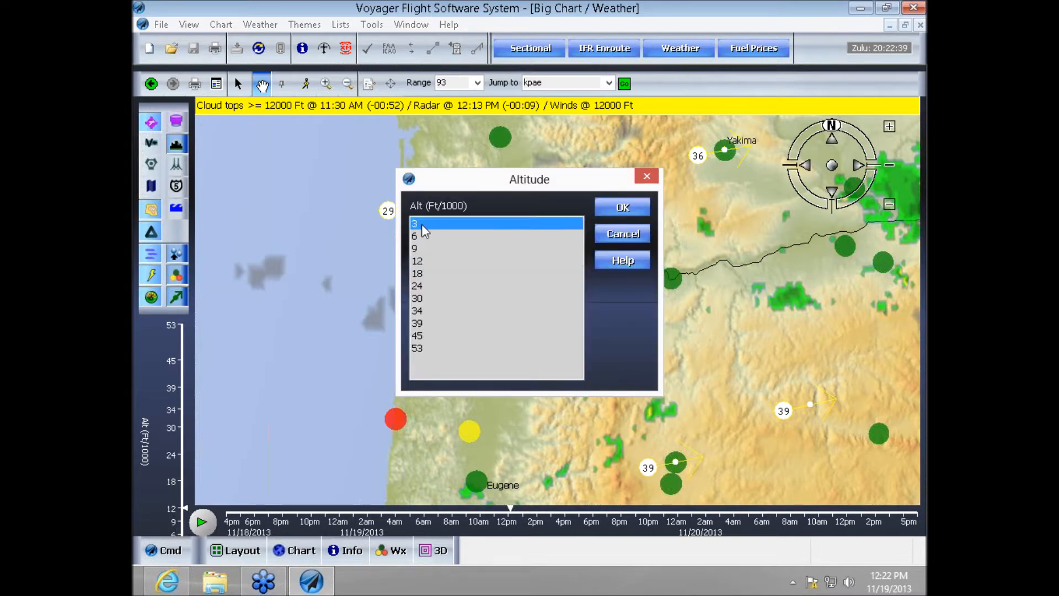
click(609, 209)
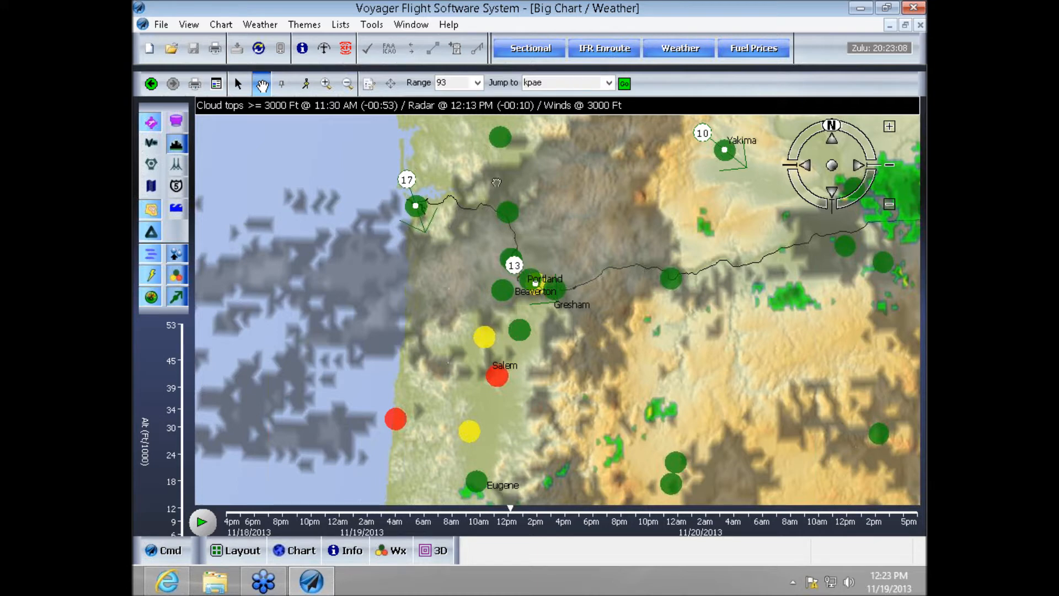
- Compare the cloud tops and winds at altitudes of 12000, 13000, 15000 and 14000 ft
click(187, 510)
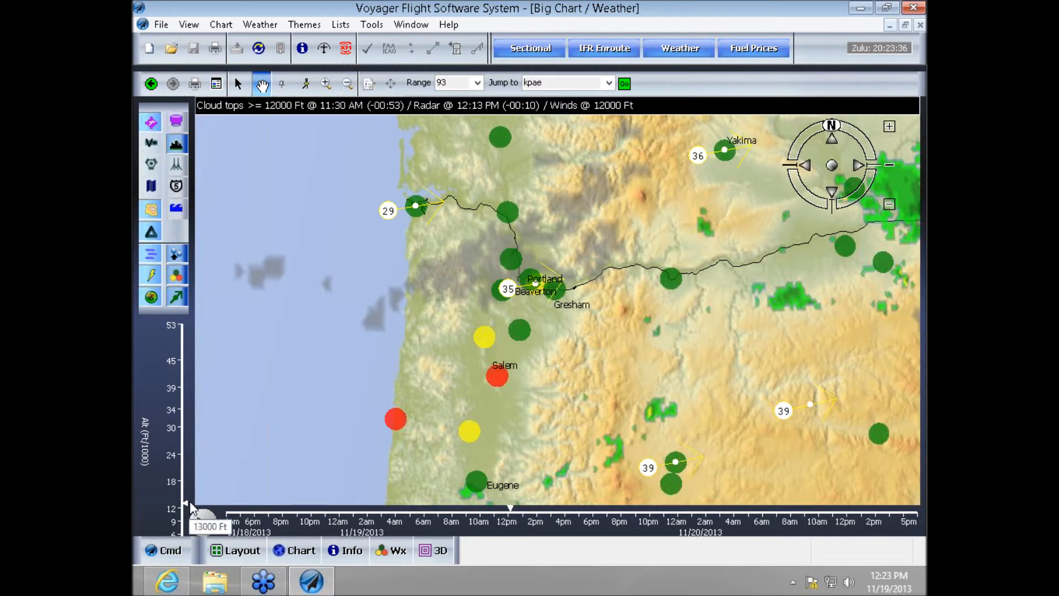
drag(188, 506, 187, 497)
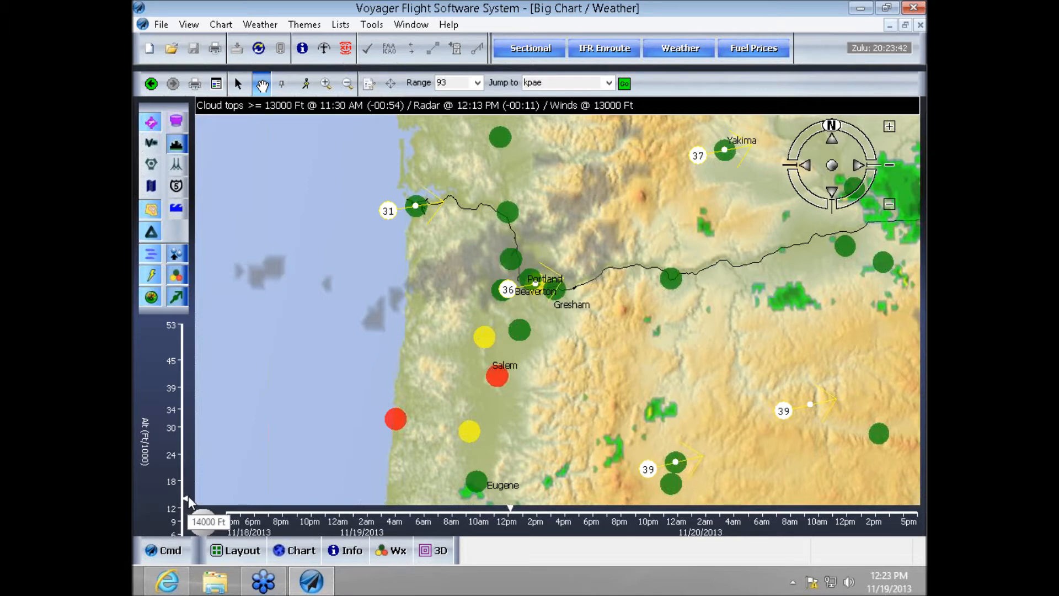
drag(189, 501, 189, 500)
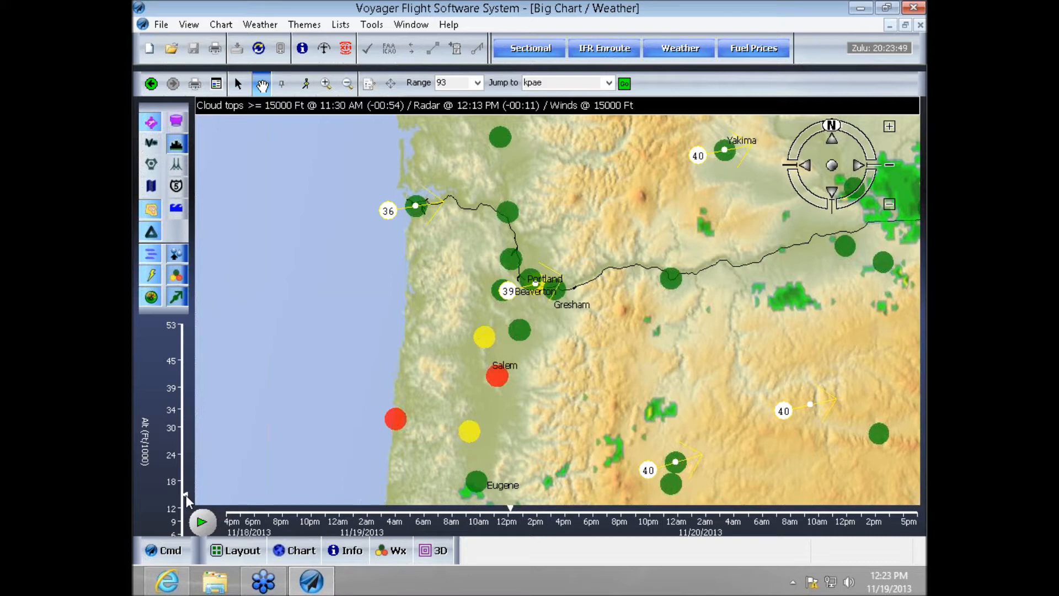
drag(187, 496, 187, 498)
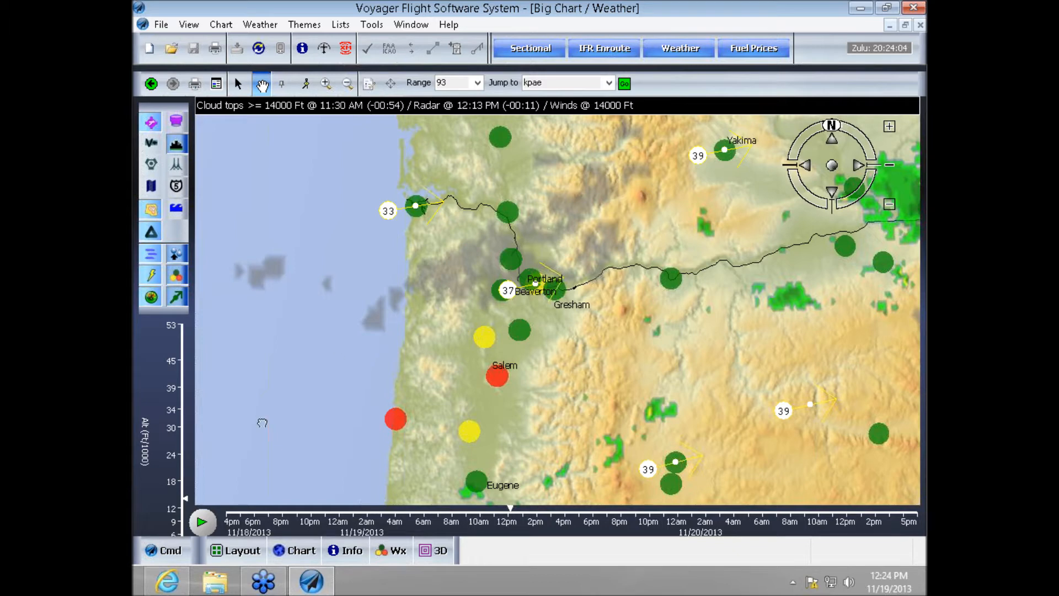
- Set the weather altitude to 3000 ft from the list of standard altitudes
click(527, 110)
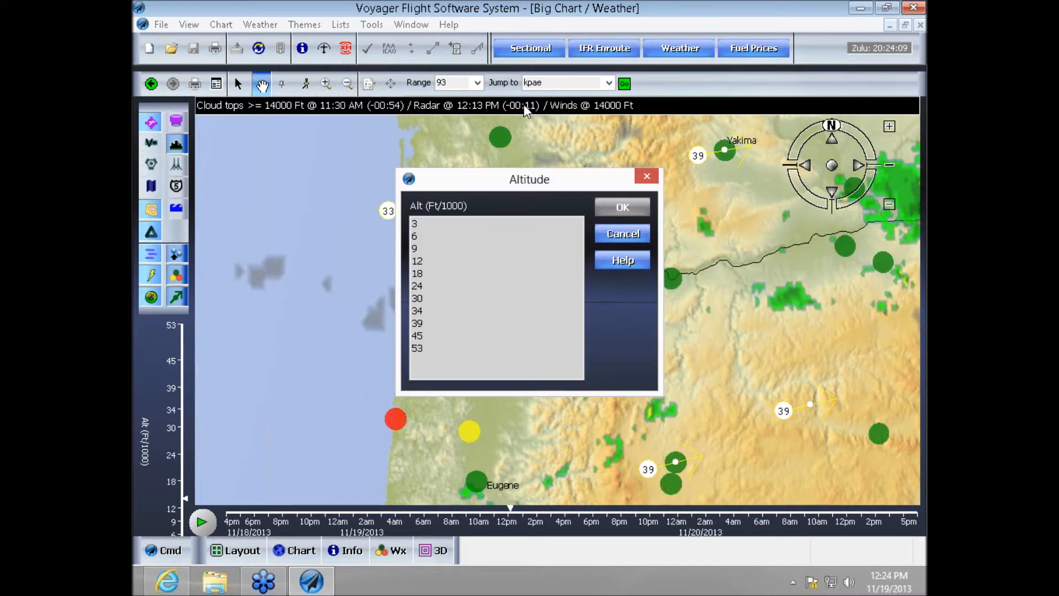
click(417, 225)
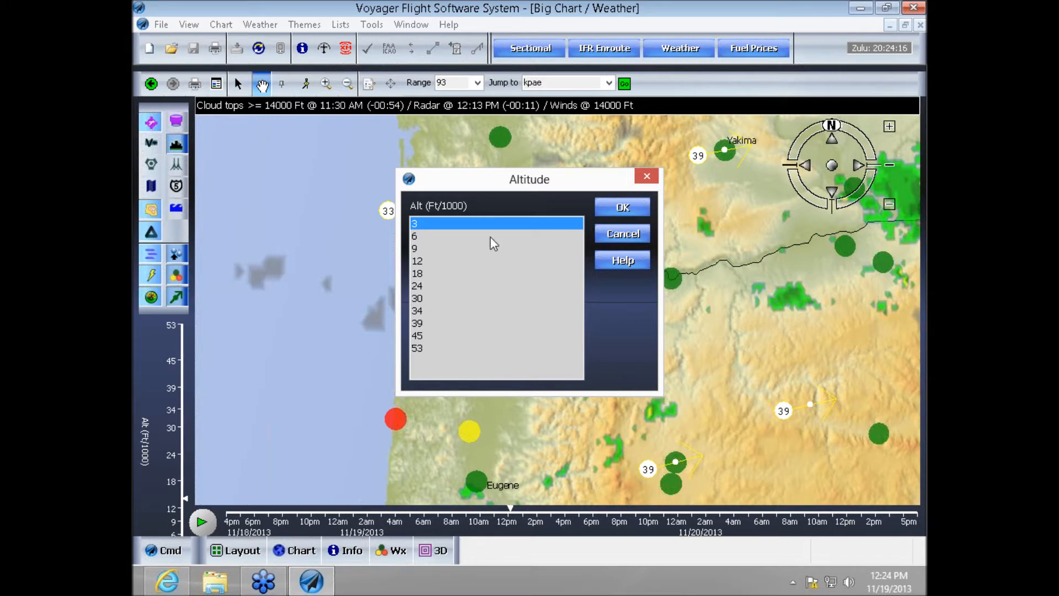
click(601, 209)
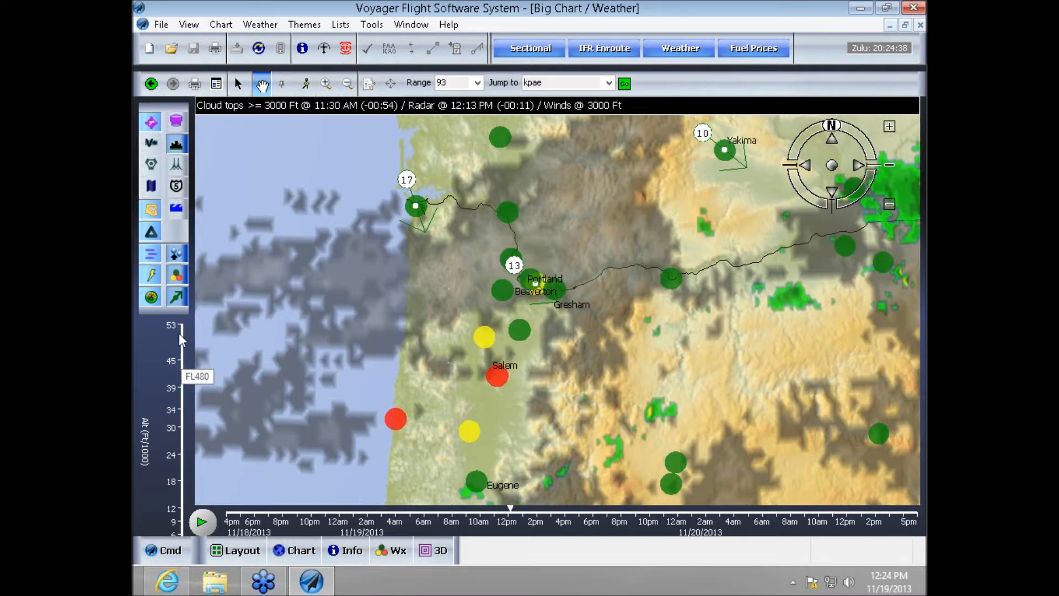
- Move the chart's weather time ahead to about 6 AM on 11/20/2013 to view the forecast
mouse_move(511, 510)
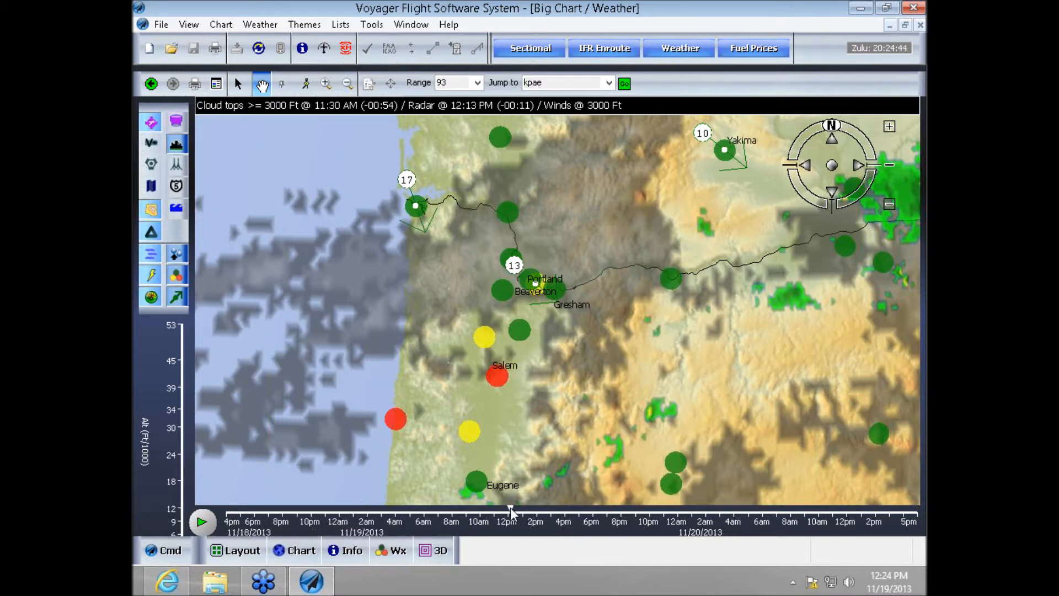
mouse_move(512, 521)
mouse_down()
mouse_move(687, 512)
mouse_move(766, 521)
mouse_up()
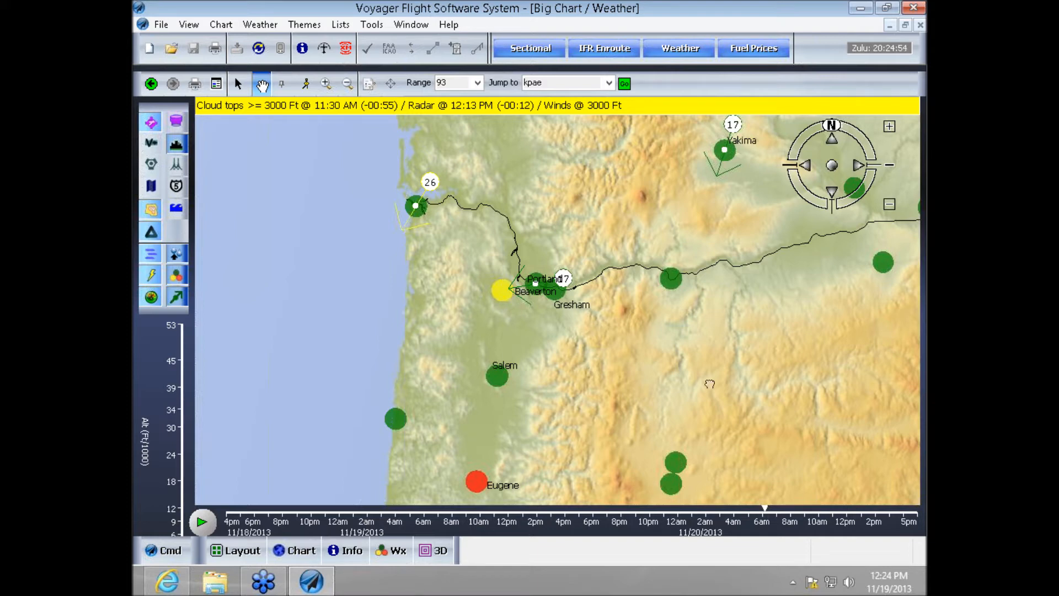
mouse_move(763, 510)
- Close the weather chart and dismiss the Voyager Tasks dialog
click(167, 30)
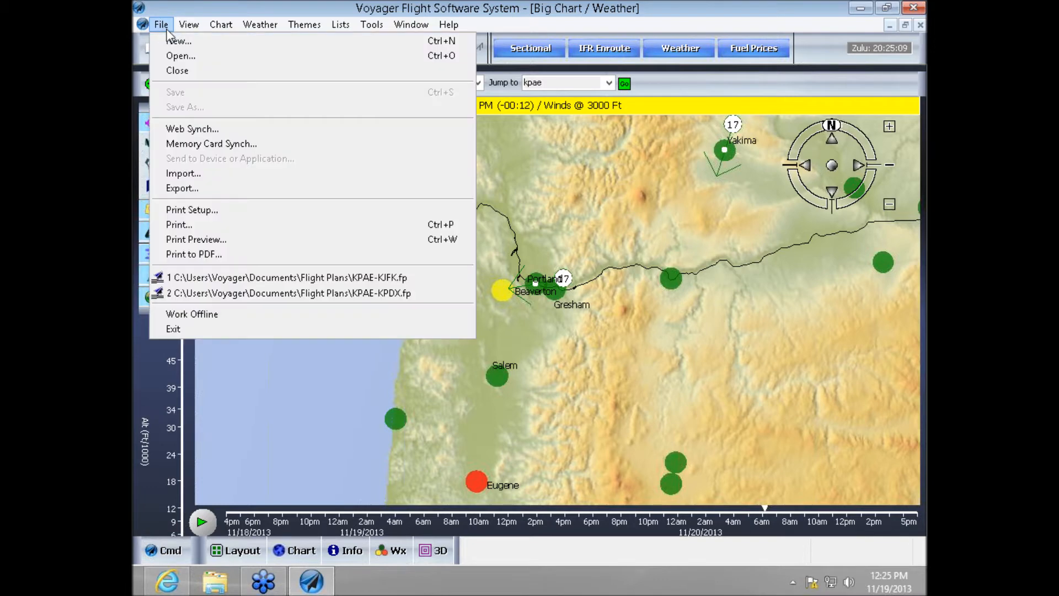
click(177, 71)
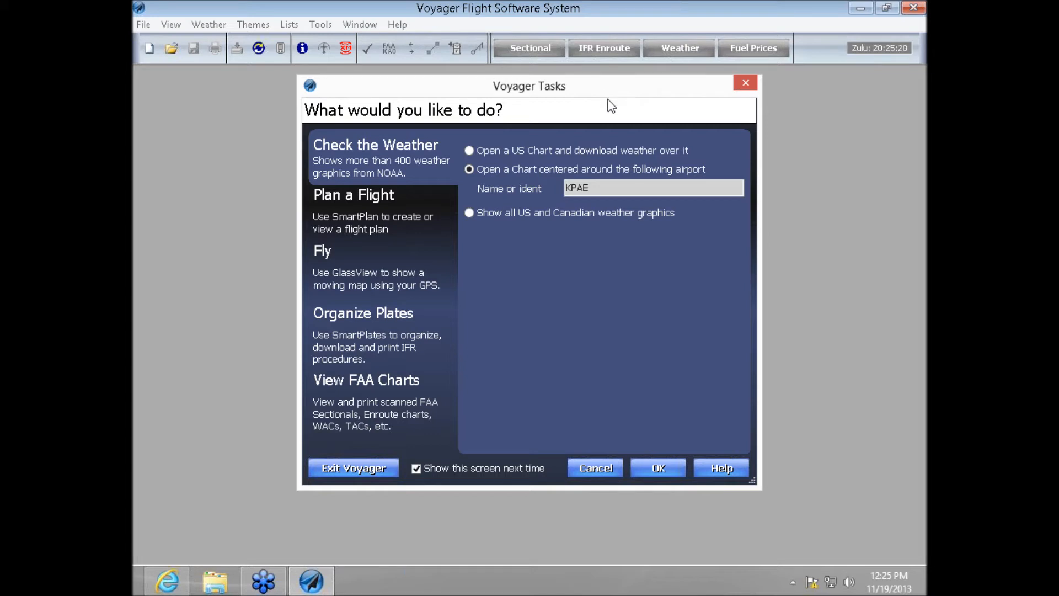
click(595, 469)
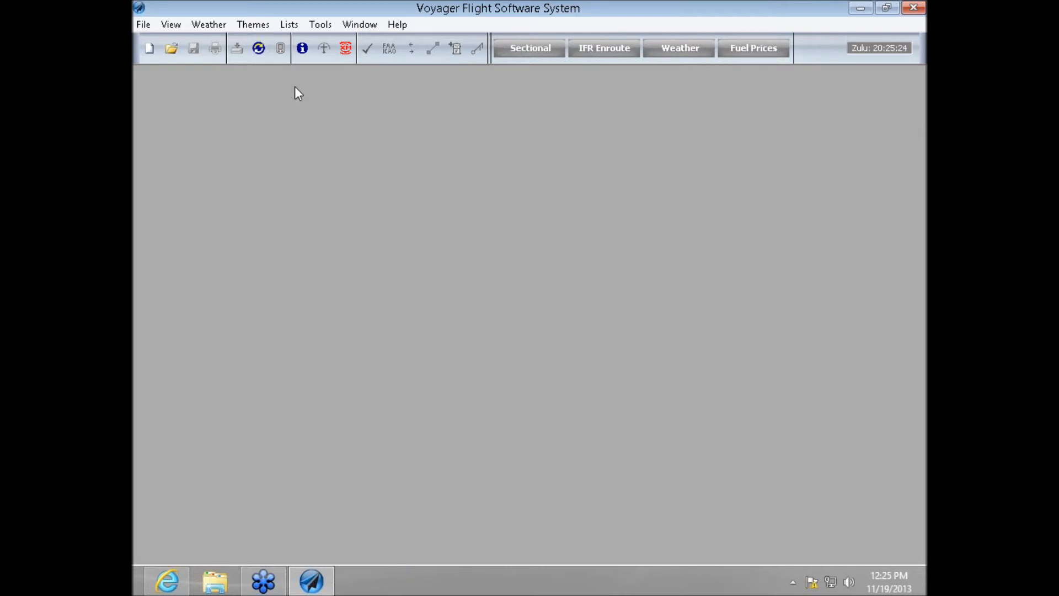
- Reopen Voyager Tasks, start a new flight plan using the wizard, and advance to its General Information page
click(175, 28)
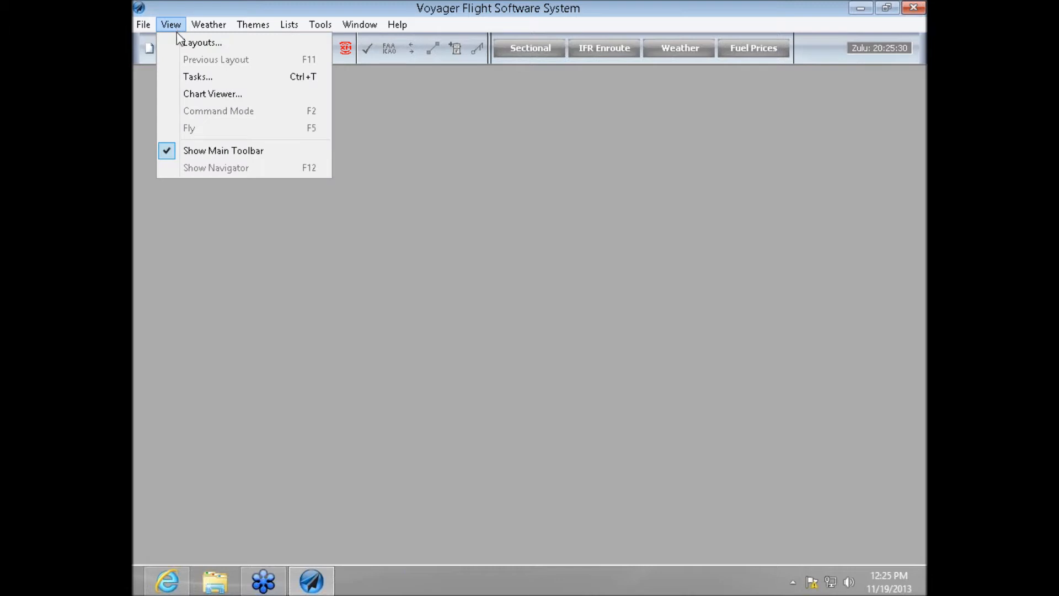
click(199, 78)
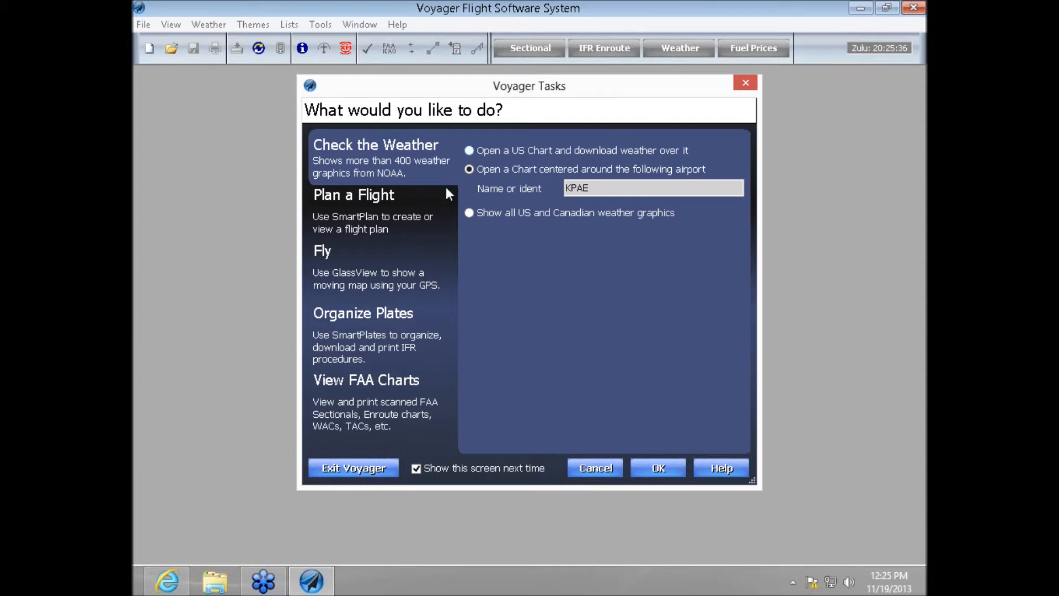
click(365, 214)
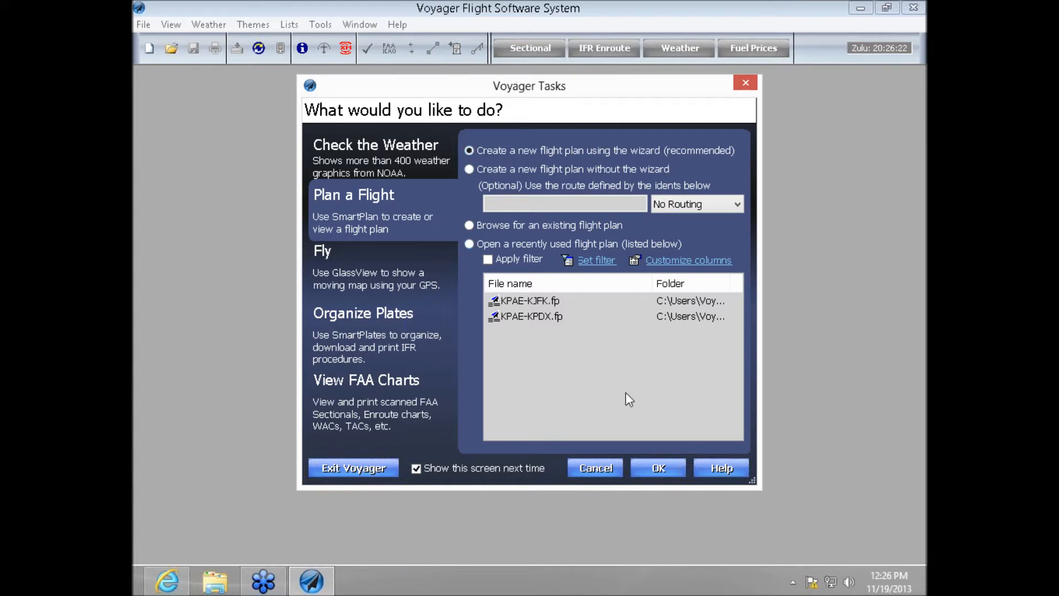
click(644, 469)
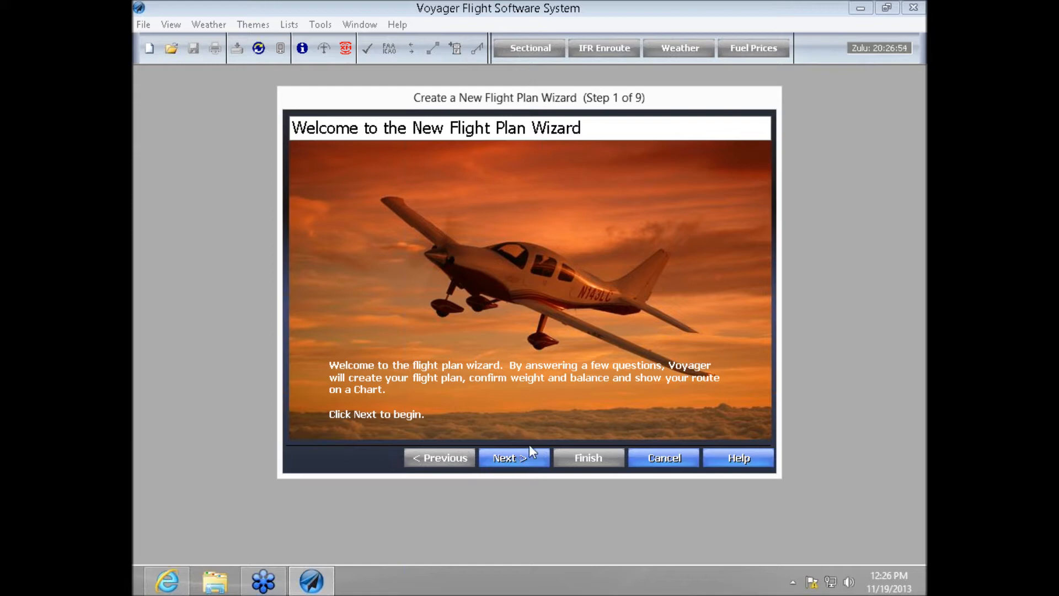
click(515, 458)
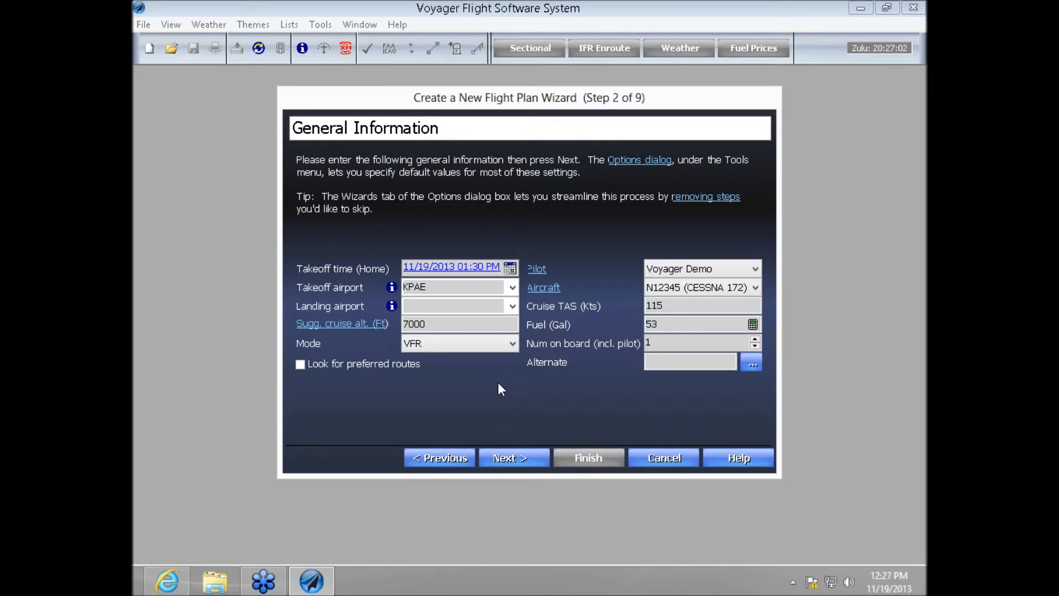
- Set the flight plan's takeoff time to 11/19/2013 06:00 PM in the Home time zone
click(482, 269)
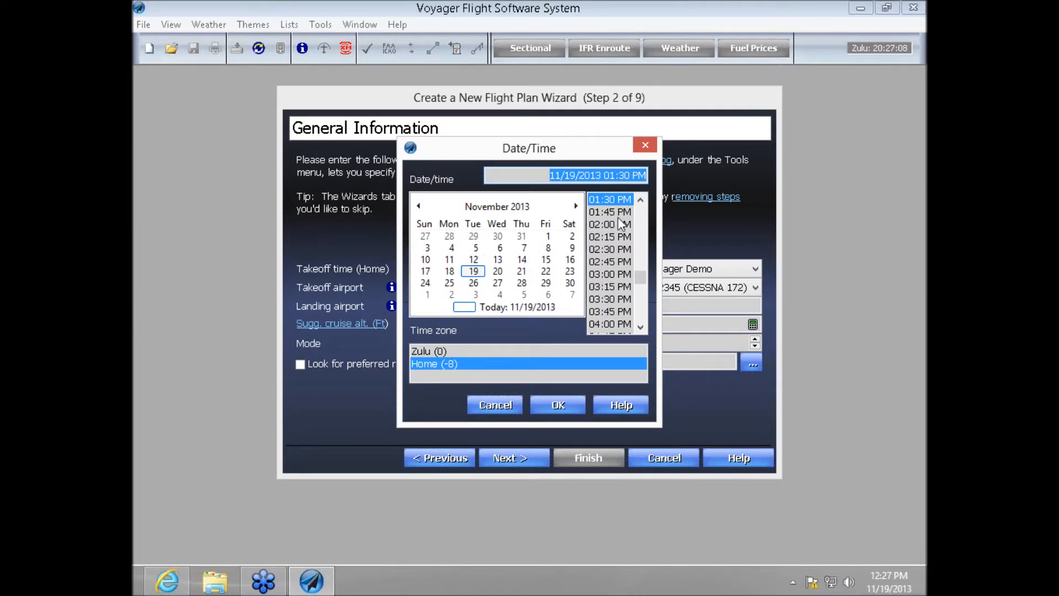
click(615, 251)
click(639, 326)
click(640, 326)
click(640, 326)
click(640, 326)
click(639, 326)
click(640, 326)
click(639, 326)
click(640, 326)
click(640, 325)
click(640, 326)
click(639, 326)
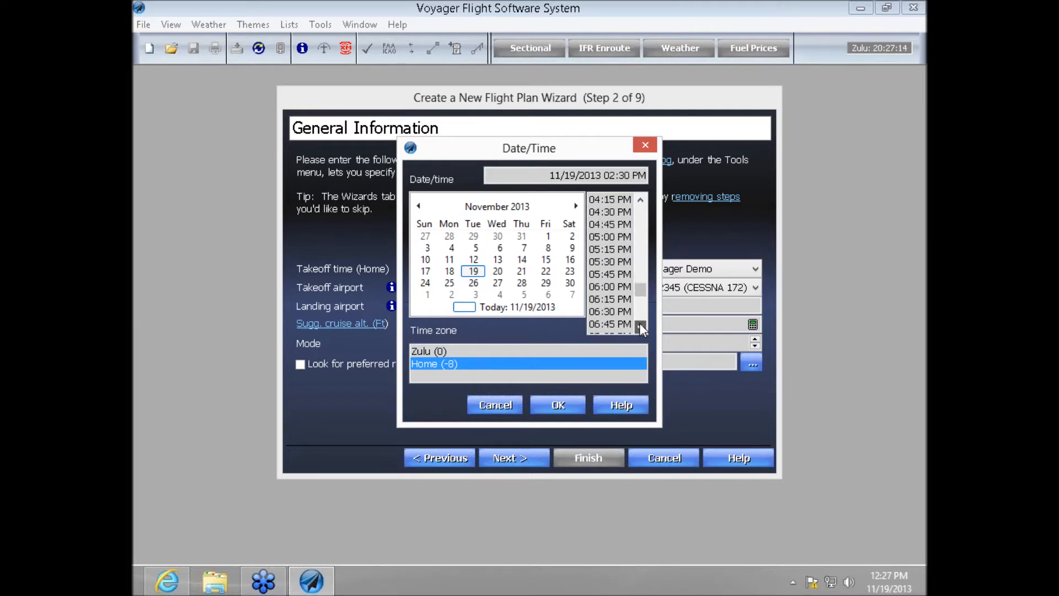
click(603, 283)
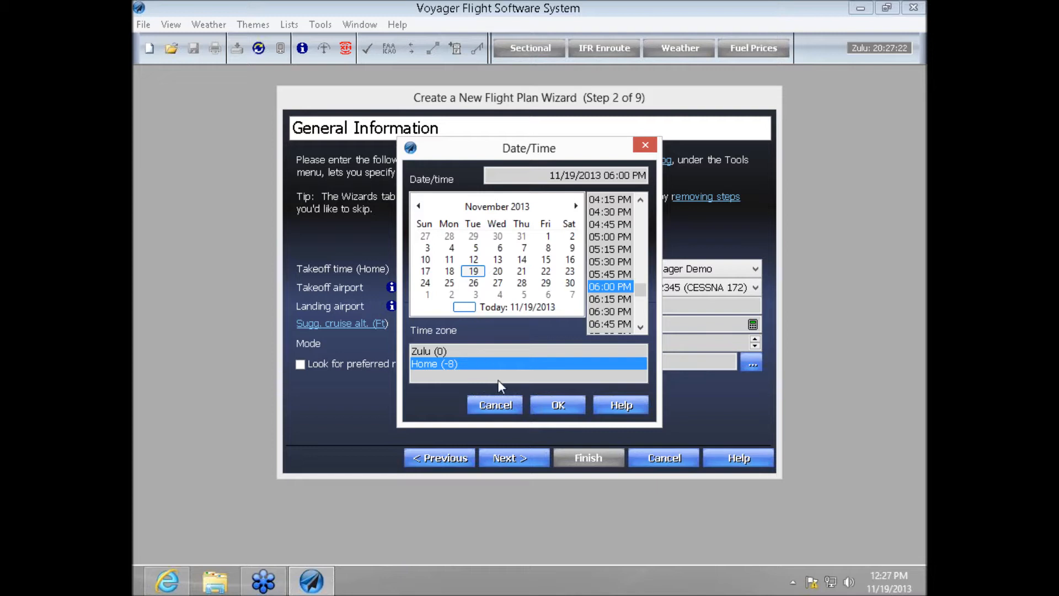
click(544, 404)
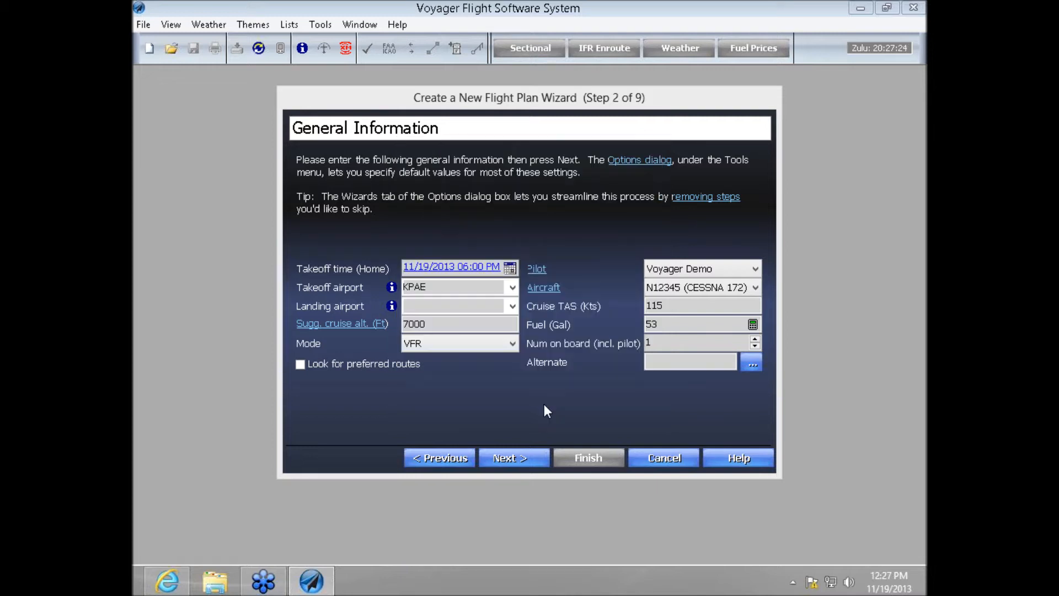
- Enter reno as the landing airport for the flight from KPAE and keep the flight mode on VFR
double_click(442, 285)
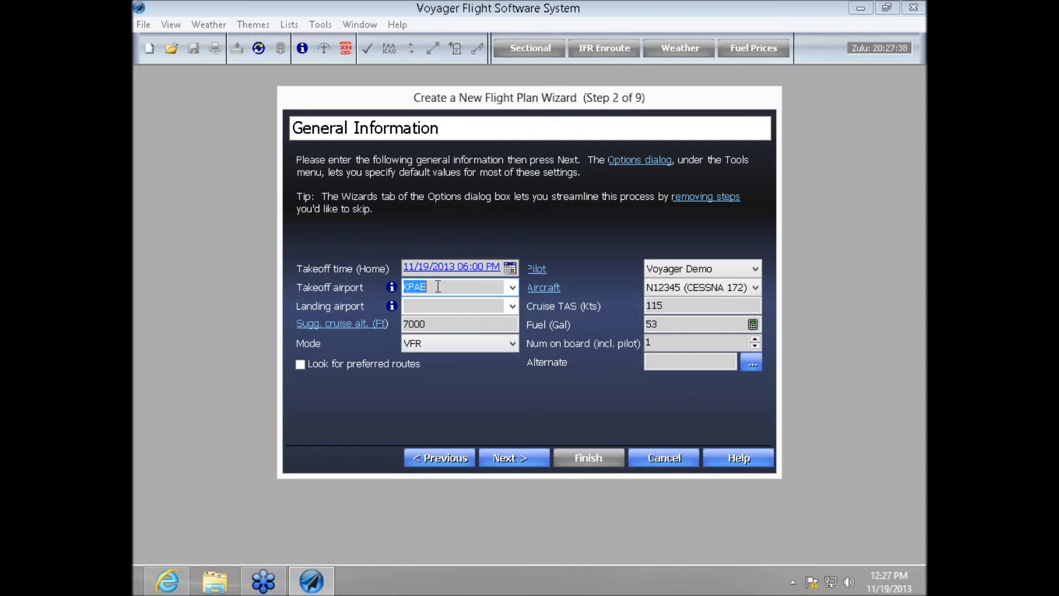
click(436, 302)
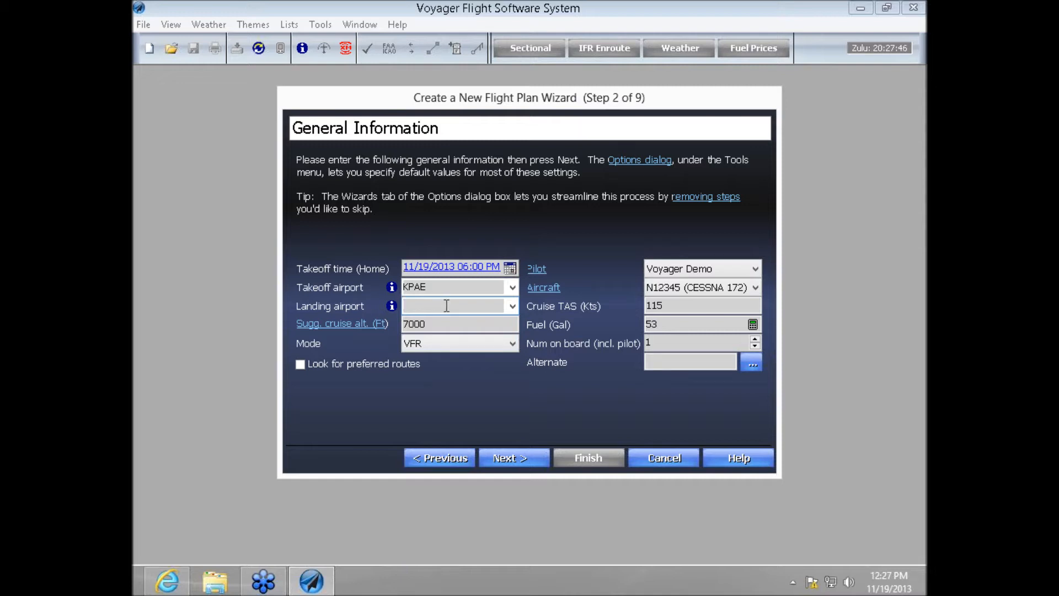
text(remo)
key(BackSpace)
key(BackSpace)
text(nio)
key(BackSpace)
key(BackSpace)
text(o)
key(Tab)
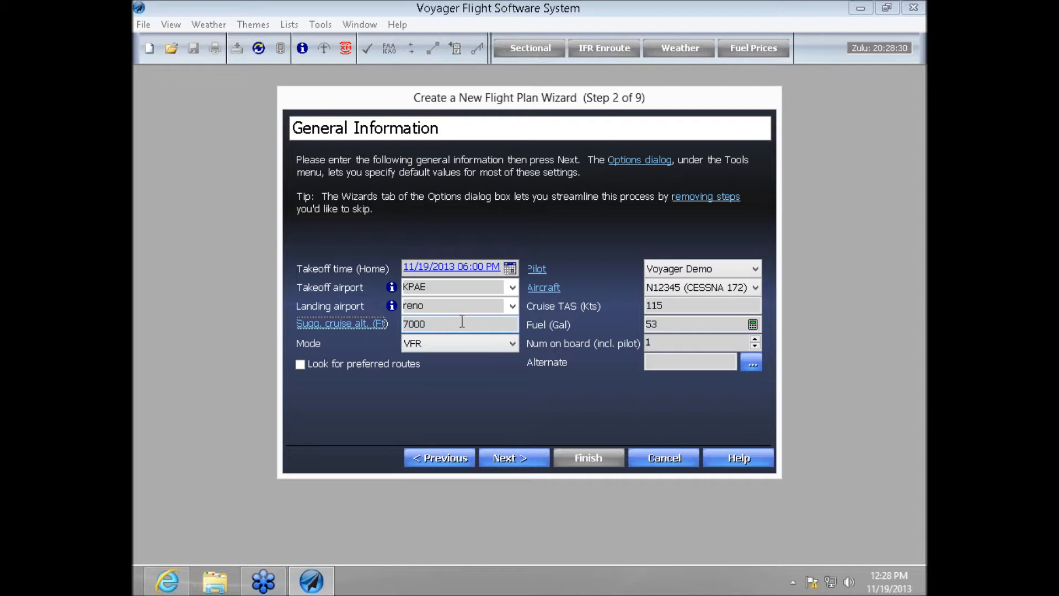
click(504, 343)
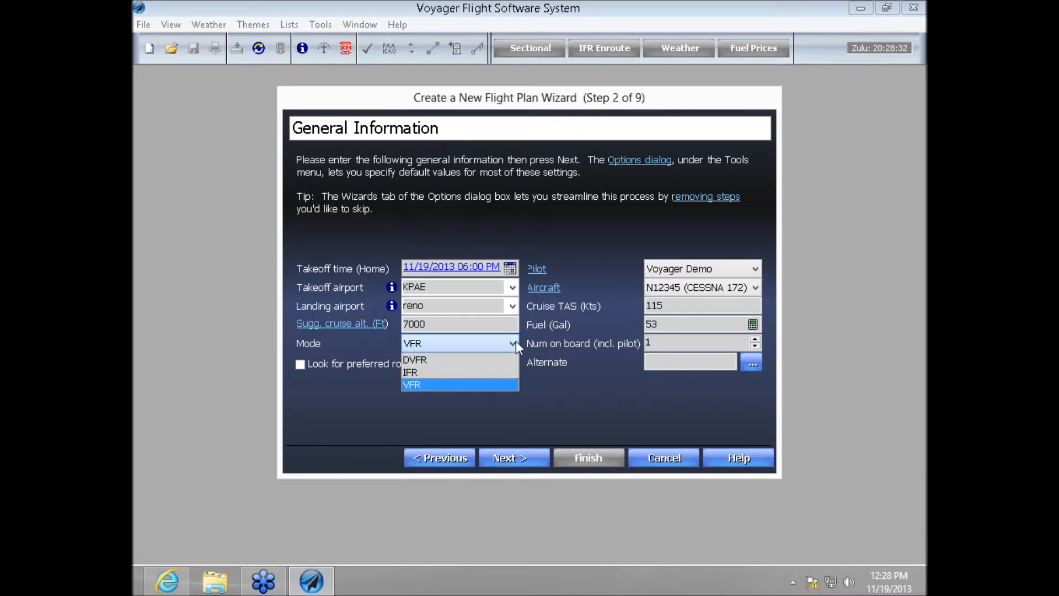
click(466, 385)
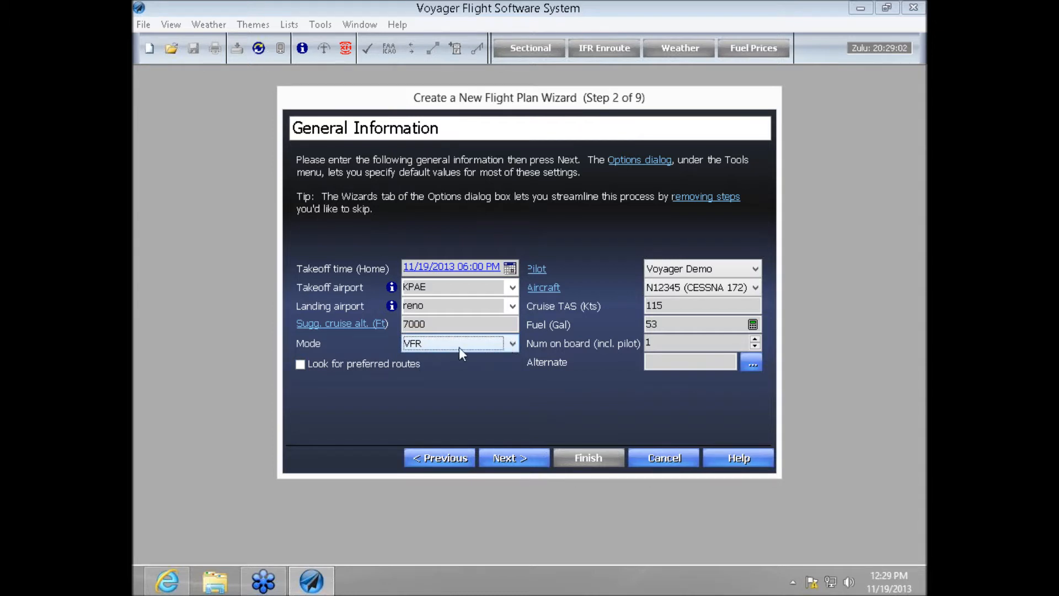
- Choose My Beech 36 Bonanza (piston) as the flight plan's aircraft
click(755, 288)
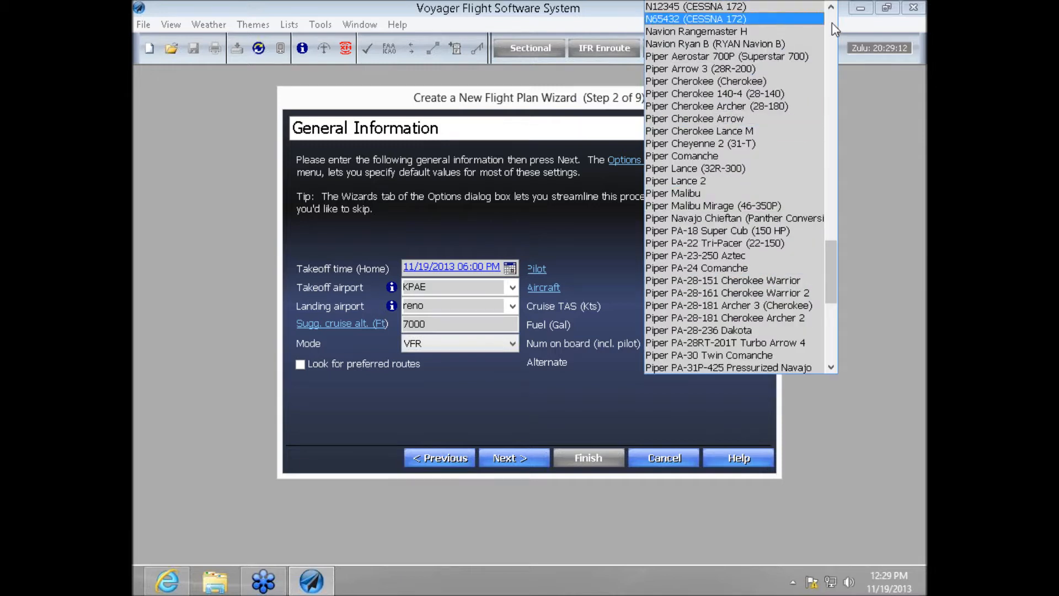
click(831, 7)
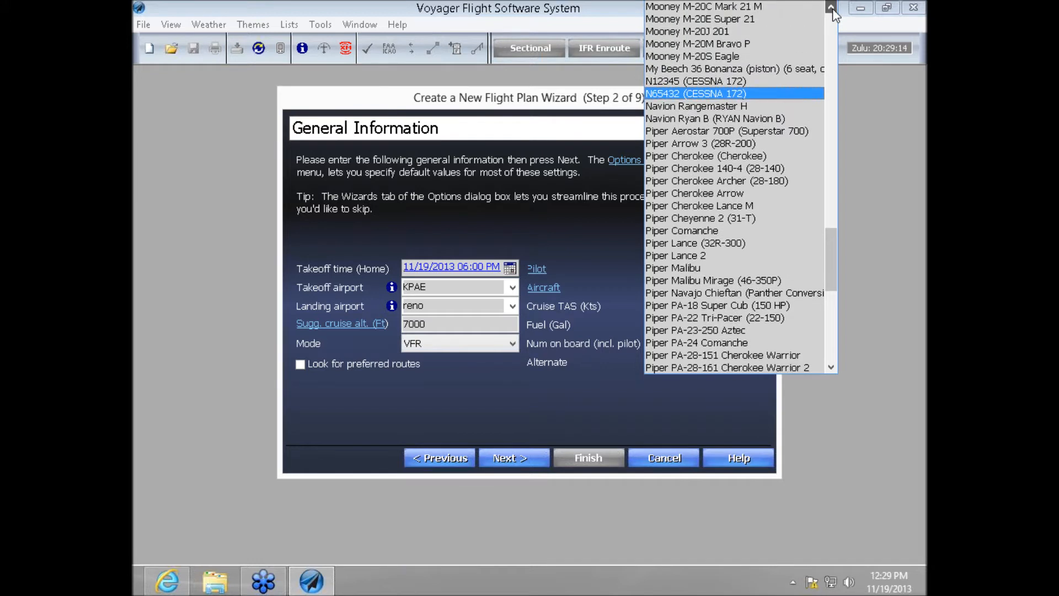
click(763, 70)
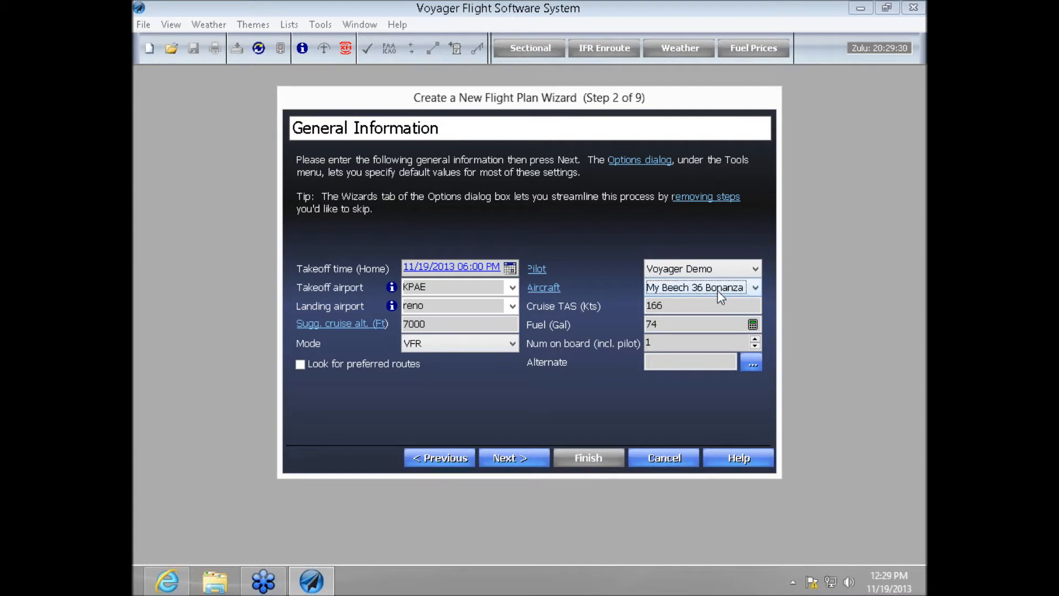
- Review the list of available aircraft models in the Aircraft dialog and close it
click(546, 287)
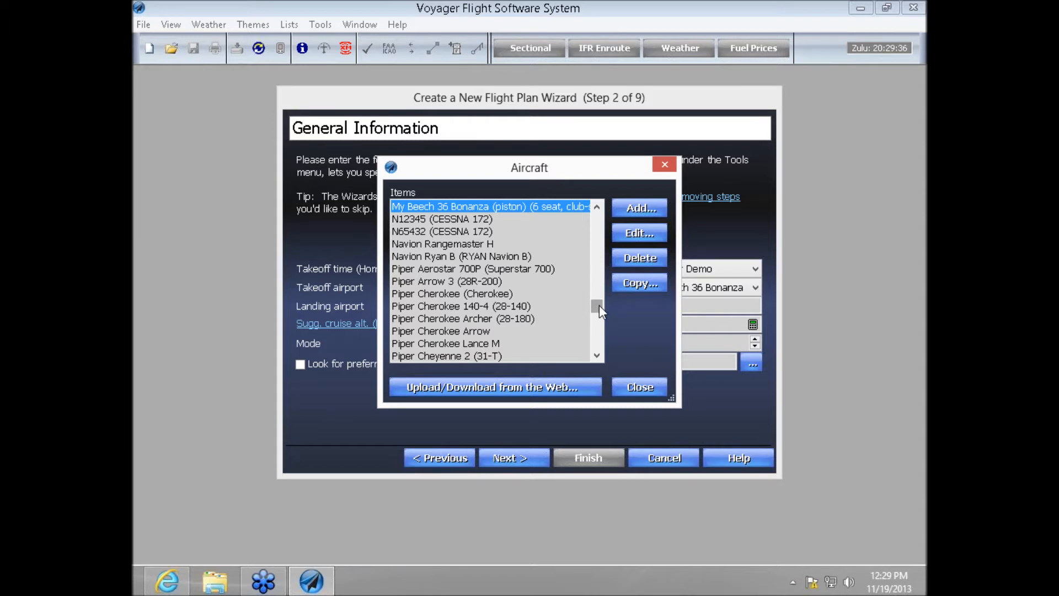
drag(599, 305, 603, 212)
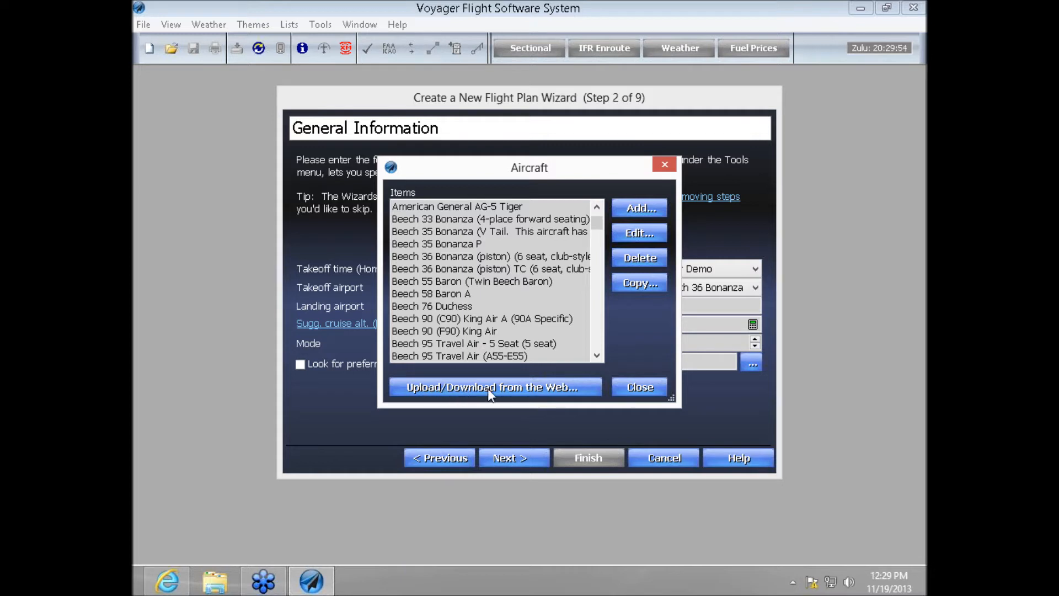
click(650, 386)
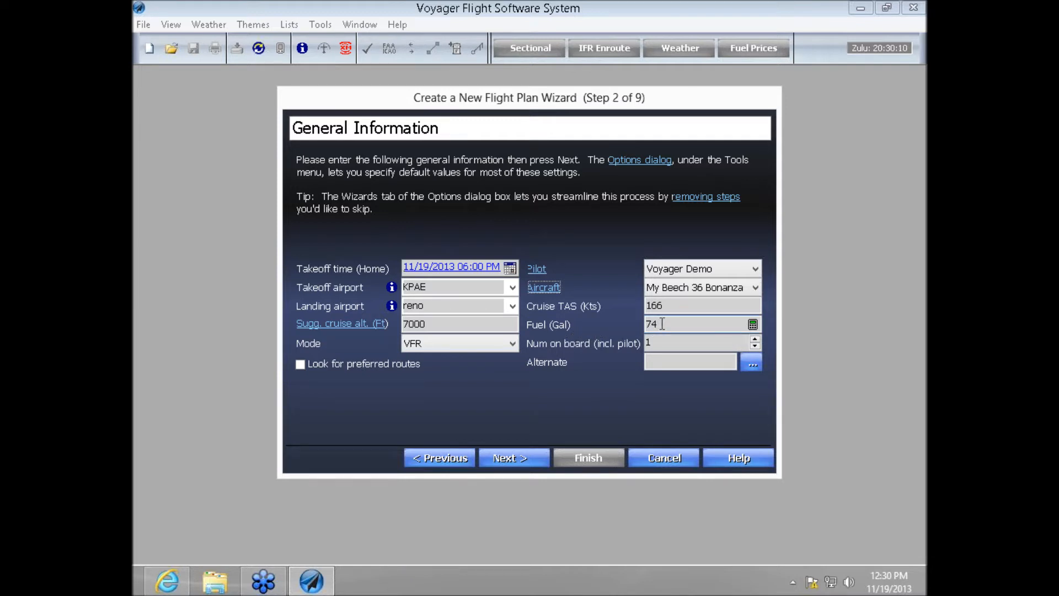
- Open the Fuel vs. Payload Calculator, resolving the landing airport to Reno/Tahoe Intl (KRNO)
click(752, 325)
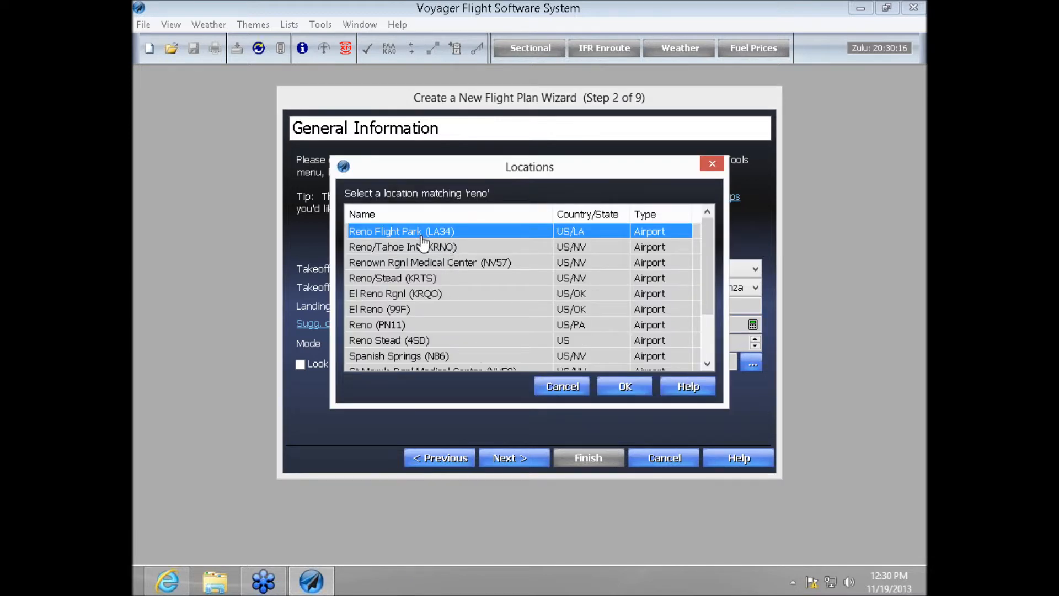
click(476, 249)
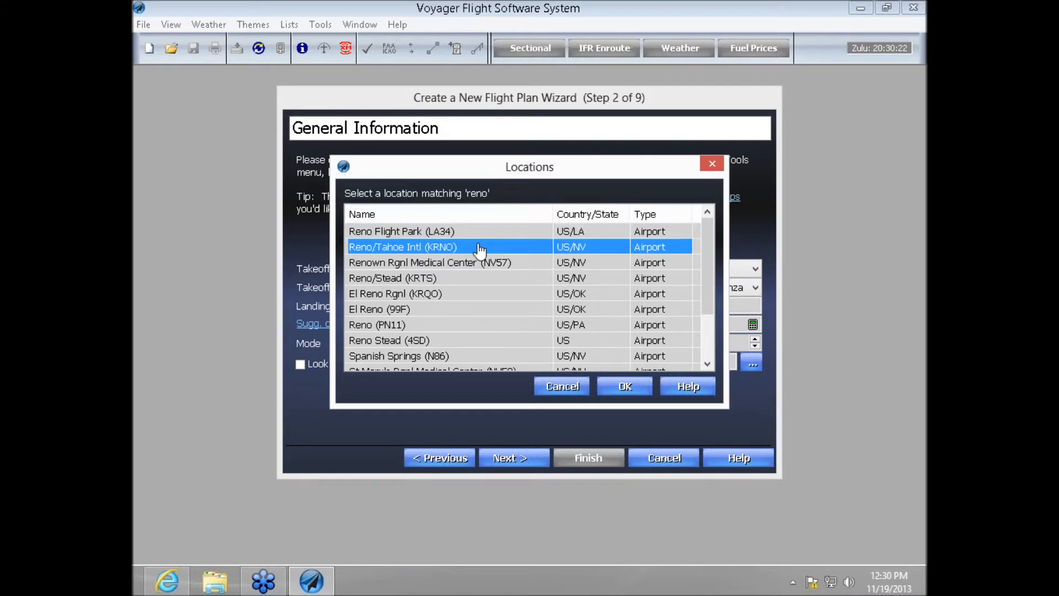
click(623, 385)
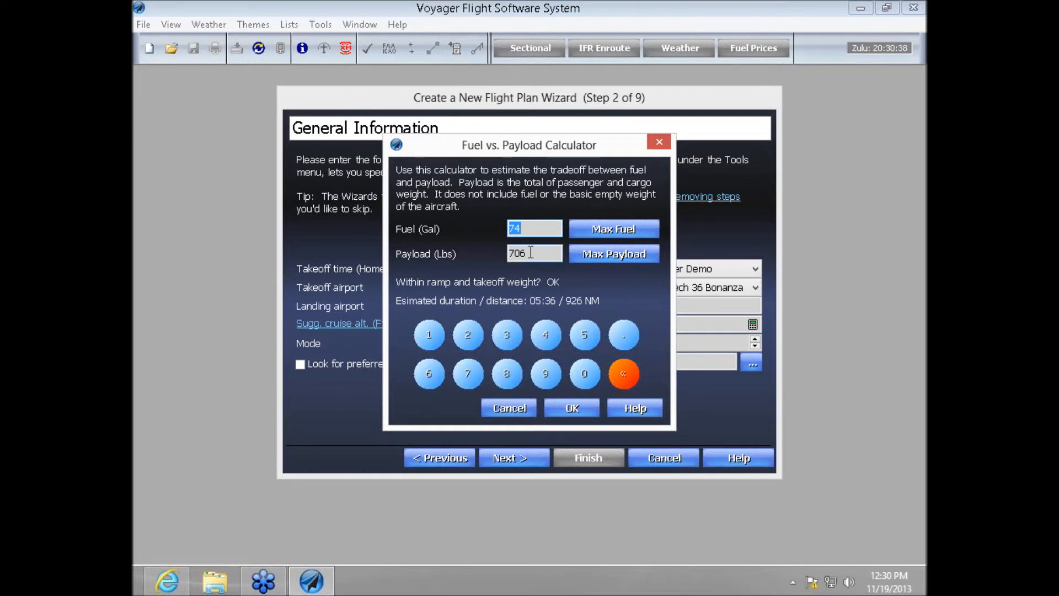
- Set the payload to 800 lbs in the Fuel vs. Payload Calculator and accept the calculated fuel
drag(535, 253, 465, 254)
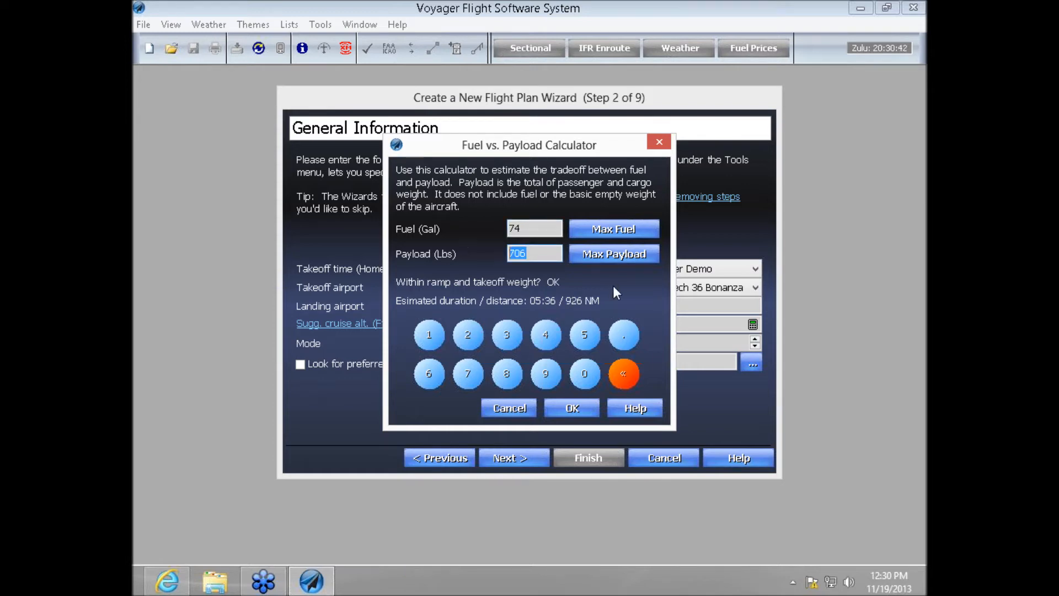
text(800)
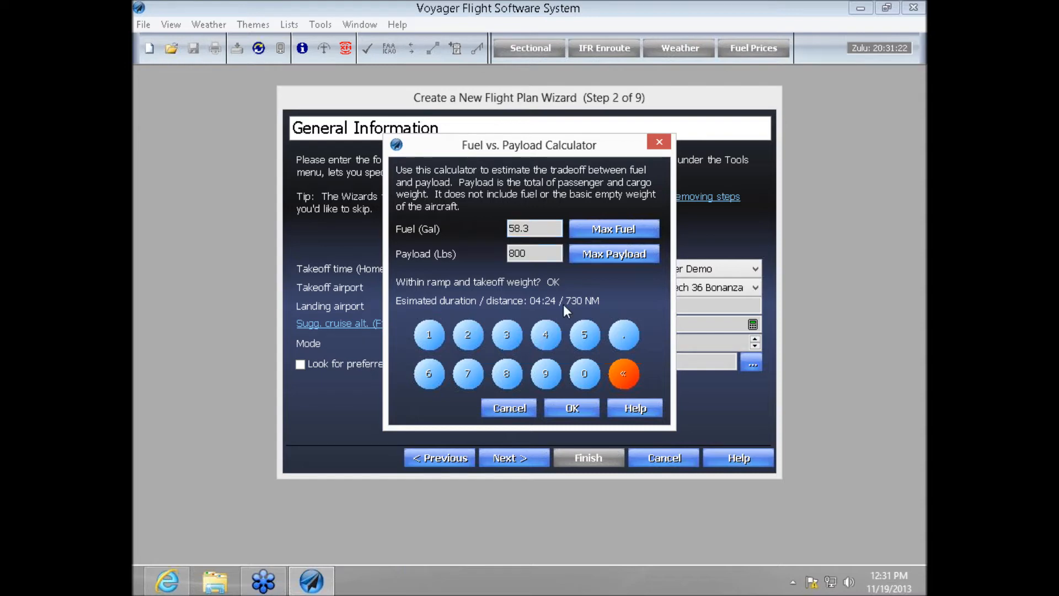
click(573, 407)
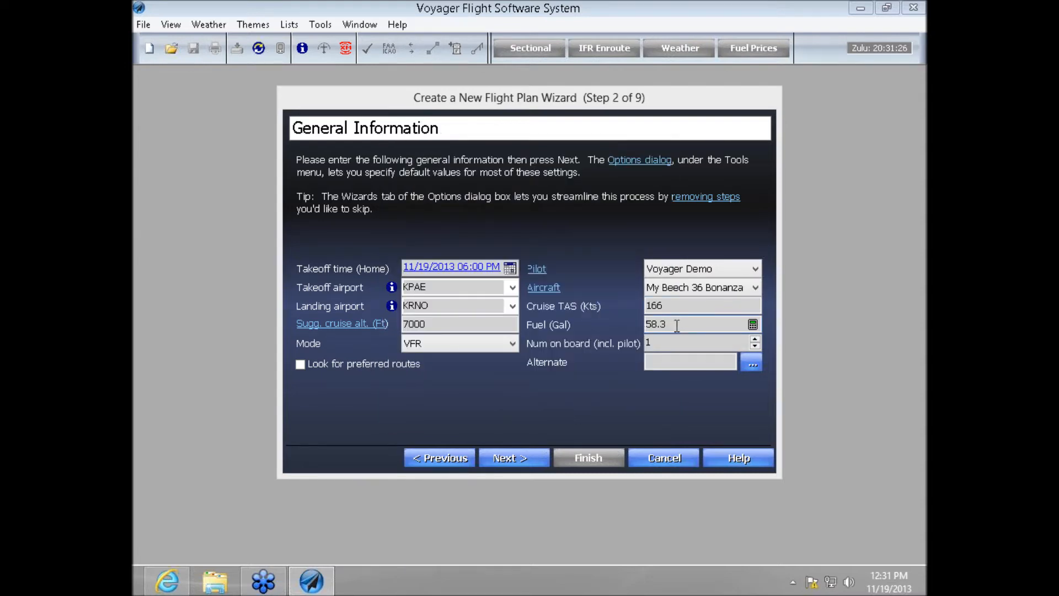
- Let Voyager select all waypoints and fuel stops, advance to SmartRouter Options, and choose Airway Router after viewing the GPS Direct Router options
click(501, 458)
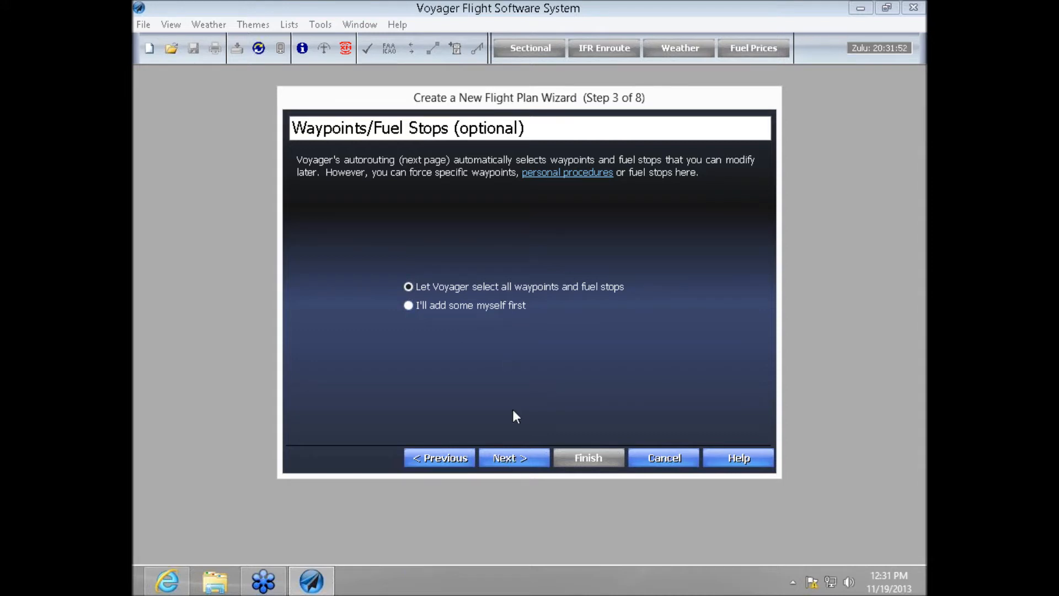
click(514, 459)
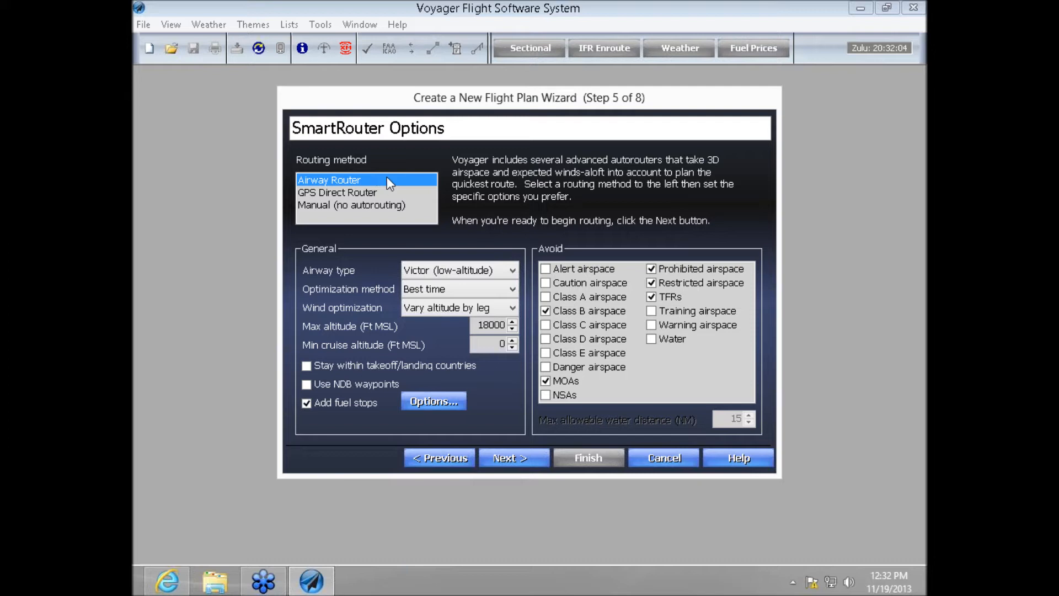
click(370, 192)
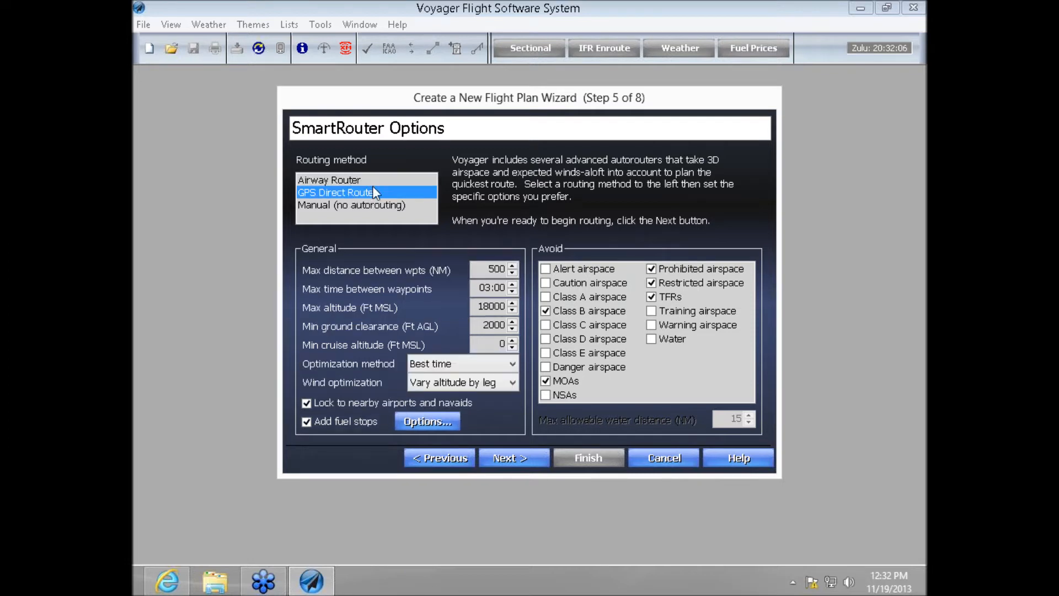
click(374, 179)
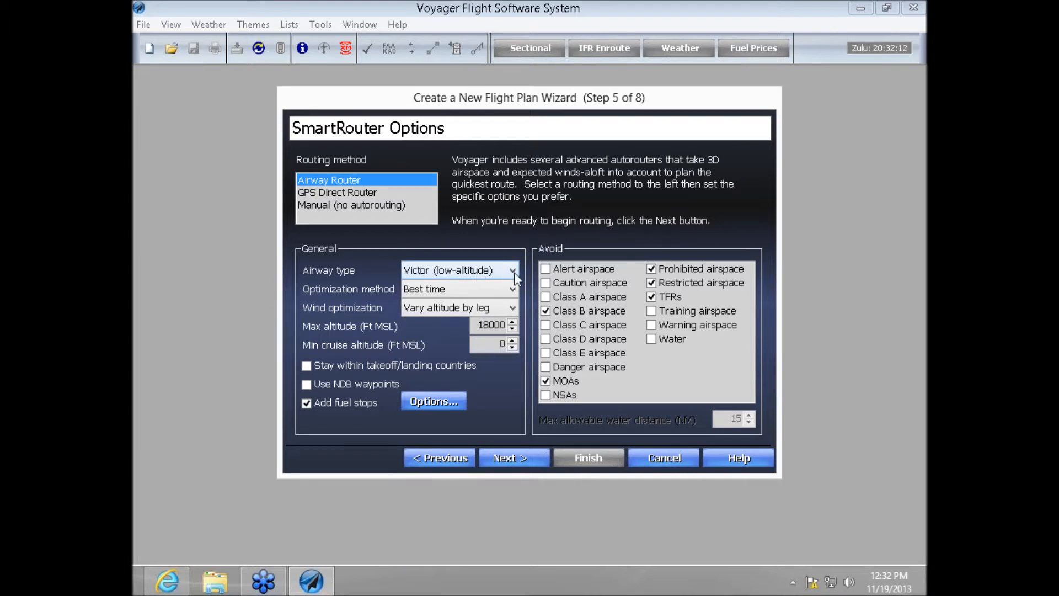
- Select Best time as the optimization method and Vary altitude by leg as the wind optimization
click(513, 290)
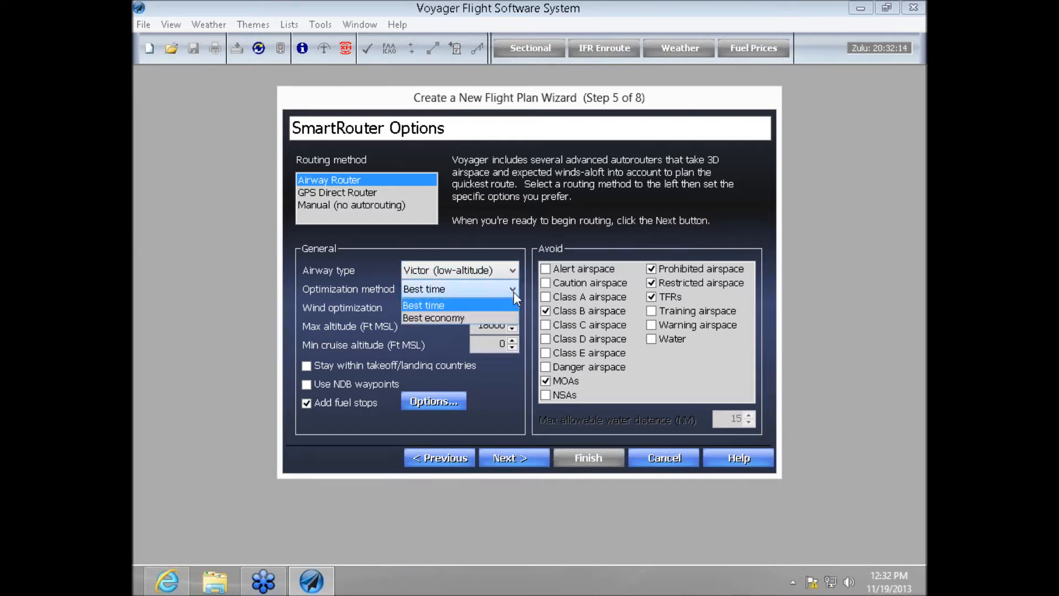
click(472, 305)
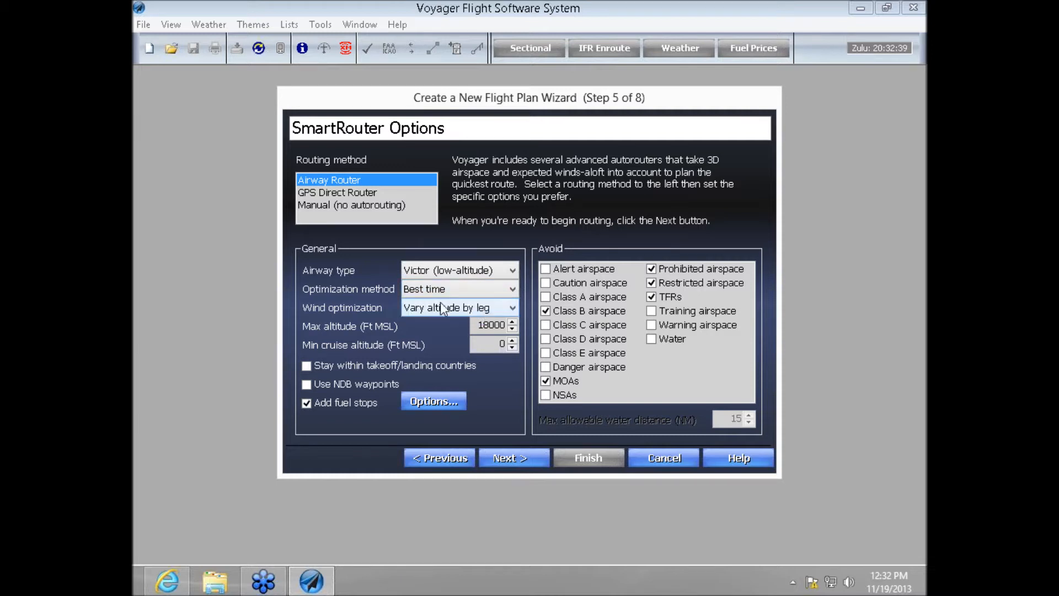
click(512, 307)
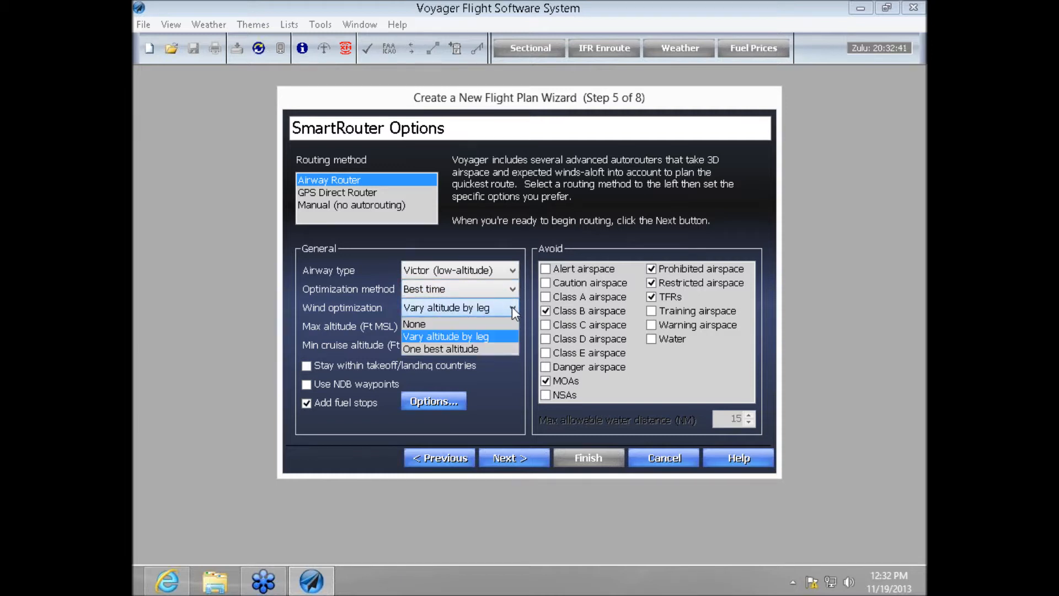
click(496, 335)
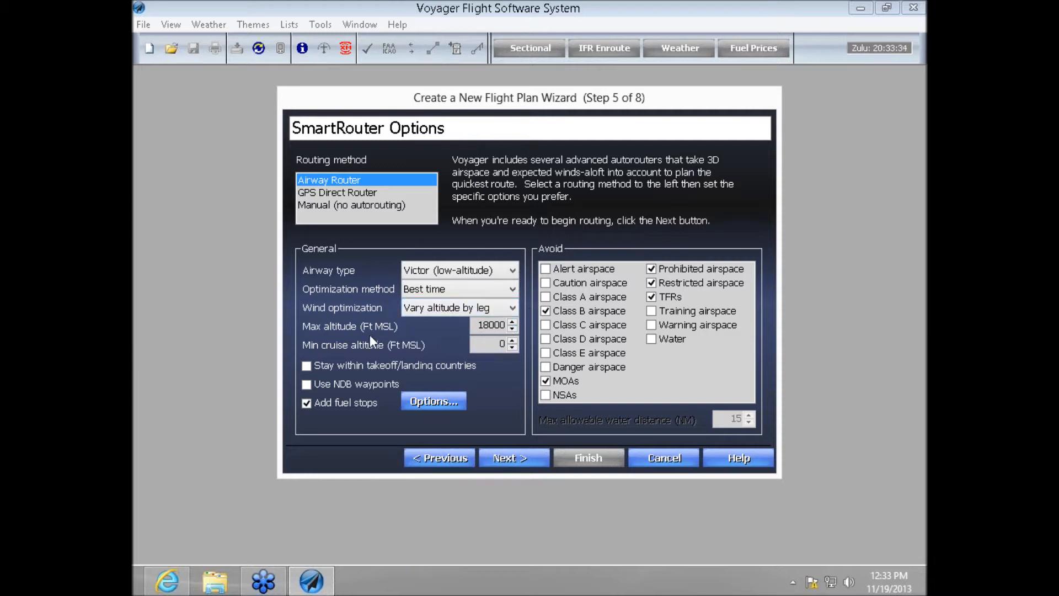
- Edit the router's maximum altitude and leave it at 18000 ft MSL
double_click(485, 328)
text(12)
key(Delete)
text(8)
click(487, 325)
- Review the refueling options, including the choices for time between fuel stops, and accept them with applicable FAA minimums
click(417, 400)
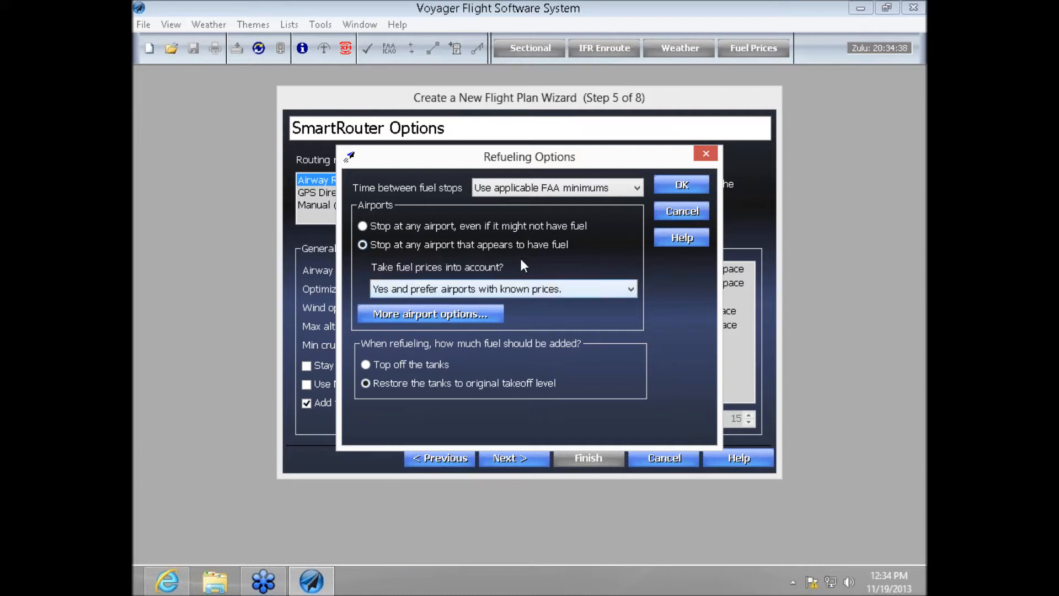
click(637, 188)
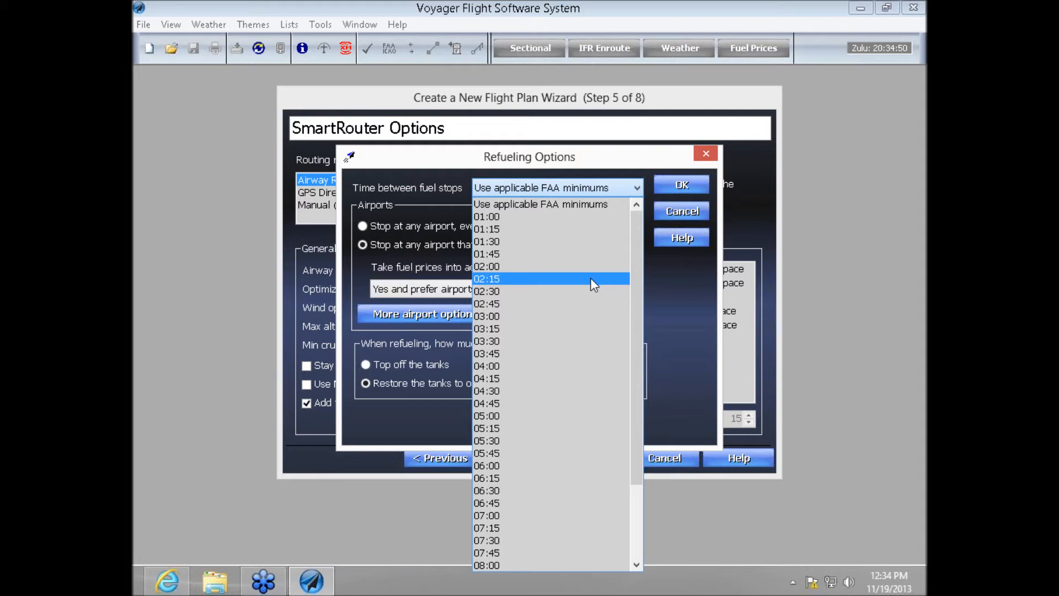
click(678, 260)
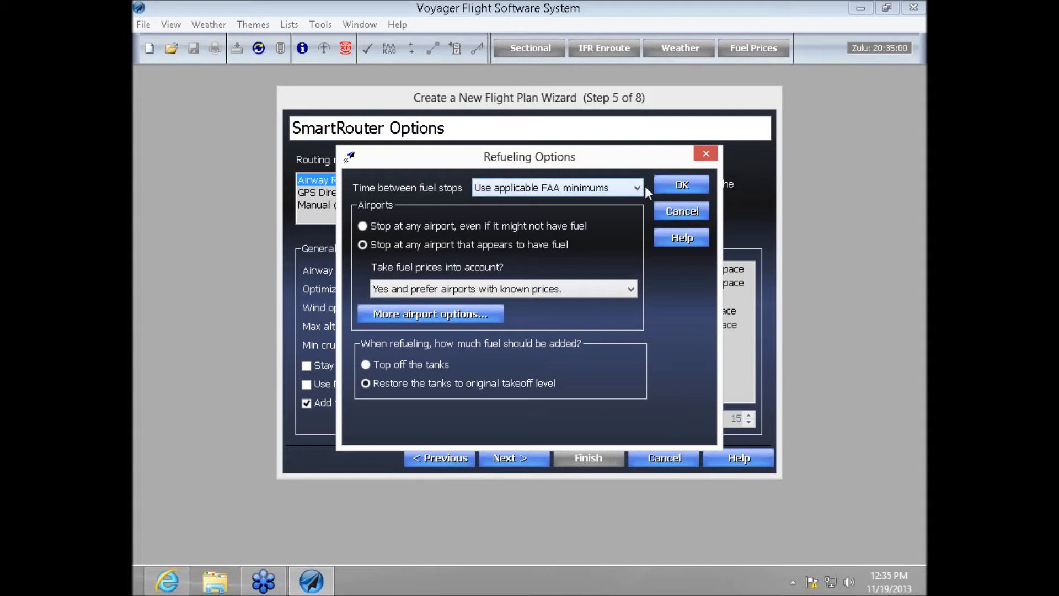
click(680, 186)
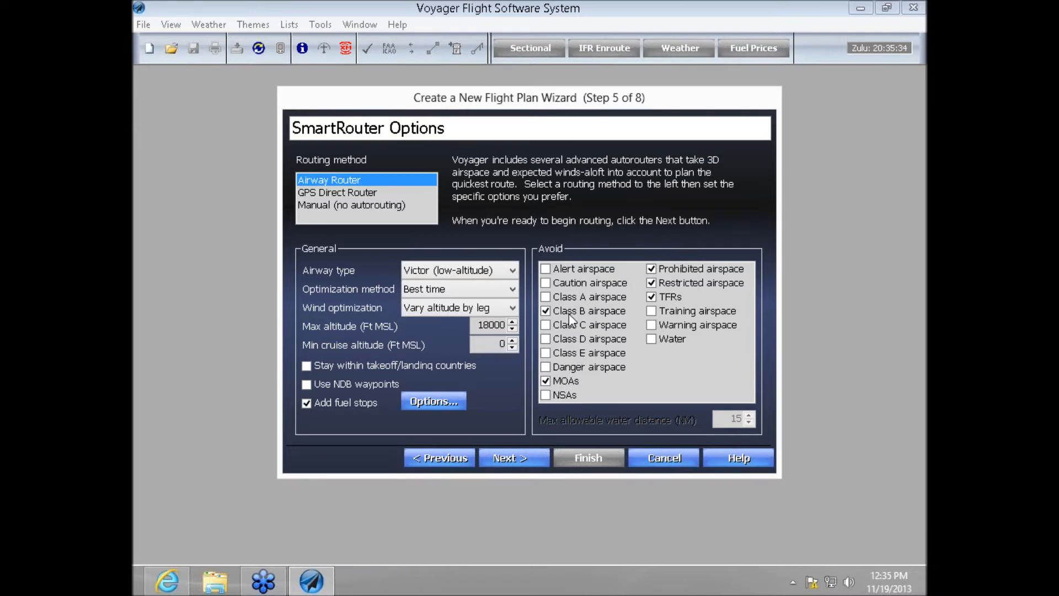
- Keep Class B airspace among the avoided areas and run the SmartRouter autorouting through to completion
click(546, 311)
click(545, 311)
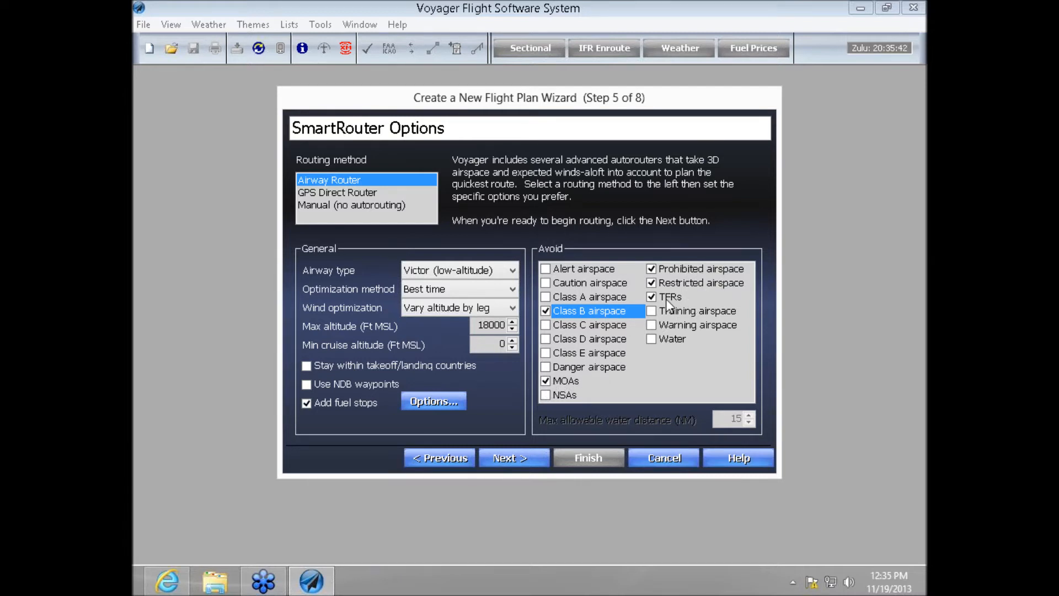
click(526, 468)
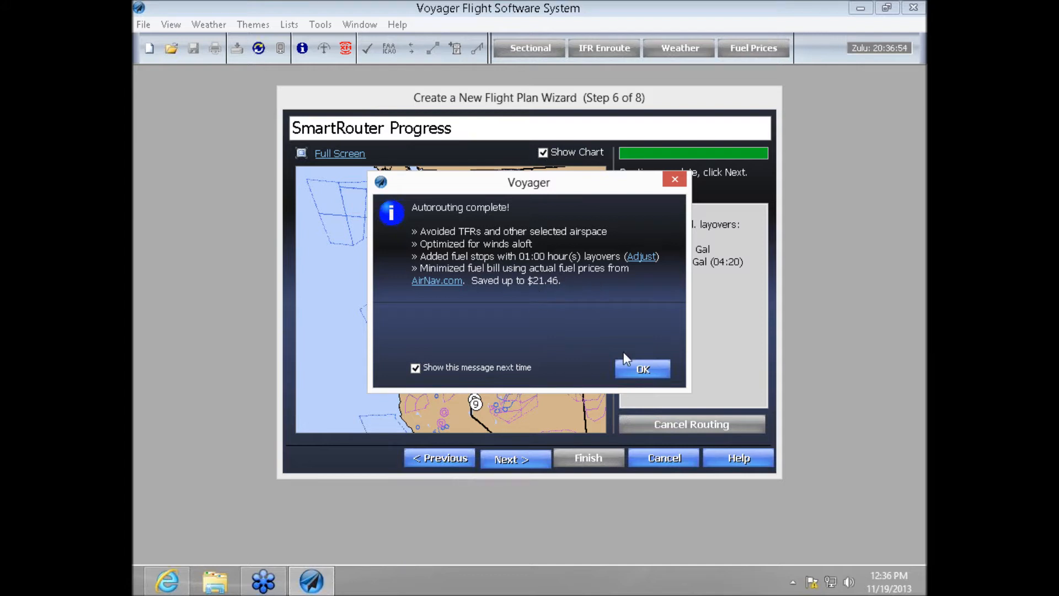
click(631, 369)
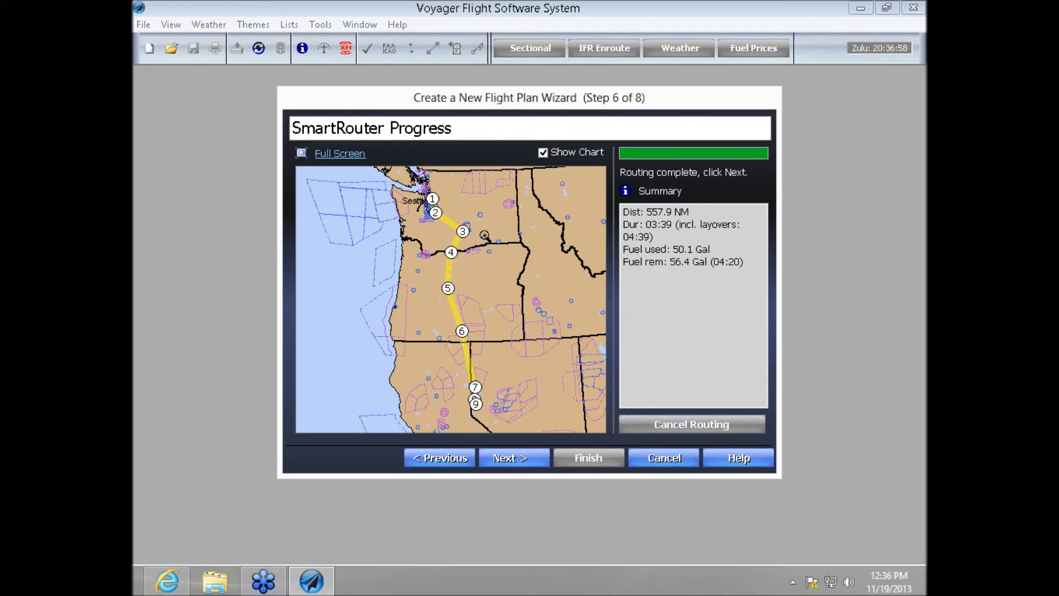
- Continue to the weight and balance stage and enter the front passenger's name with a weight of 200 lb
click(513, 463)
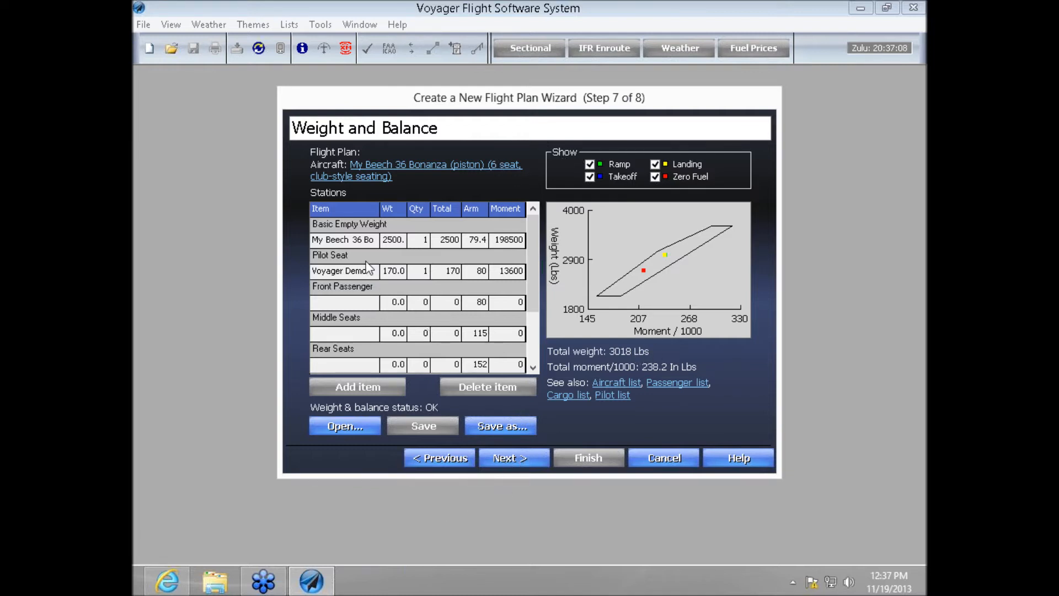
click(368, 300)
click(371, 301)
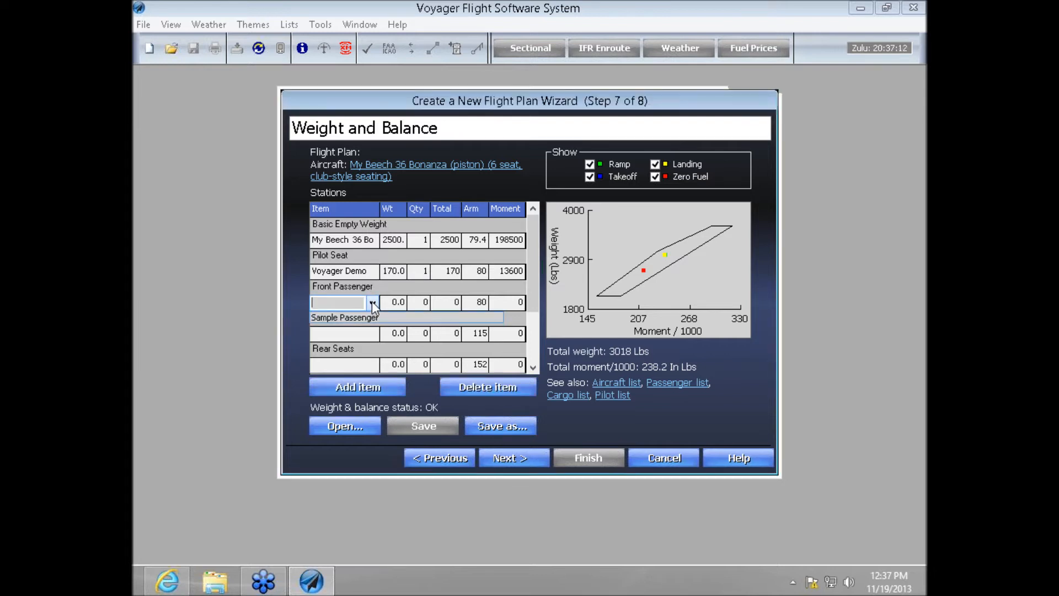
click(350, 303)
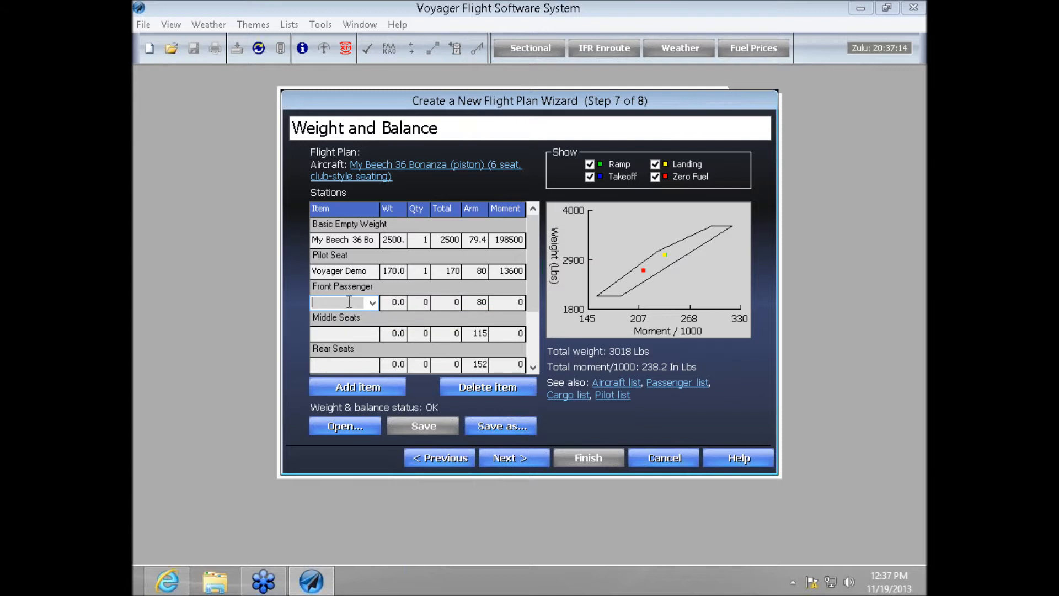
text(Tom)
key(Tab)
text(200)
key(Tab)
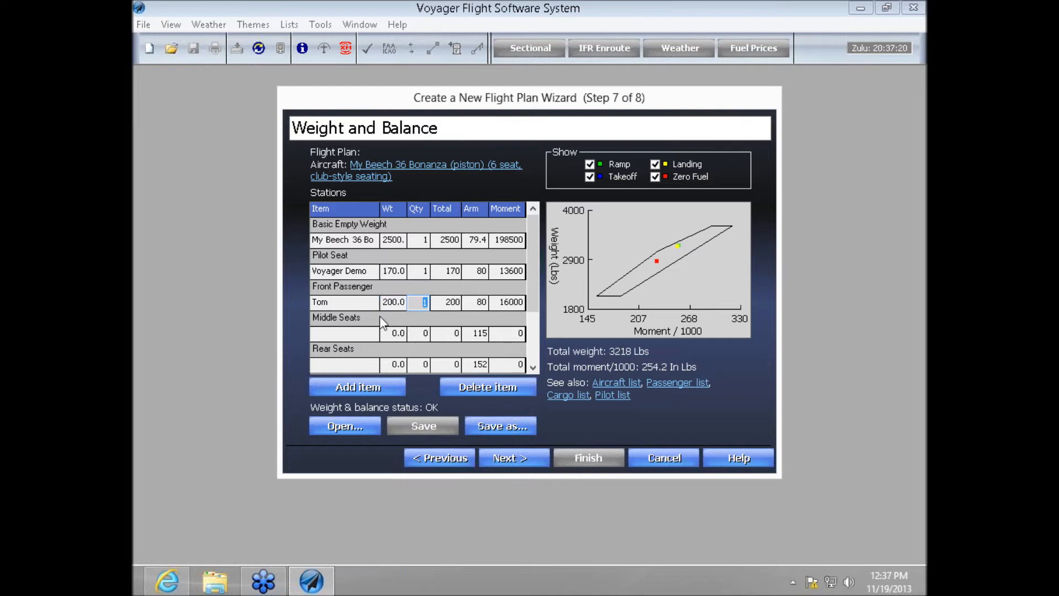
- Add an extra item to the middle seats station and enter the first middle-seat passenger's name with a weight of 200 lb
click(356, 333)
click(379, 393)
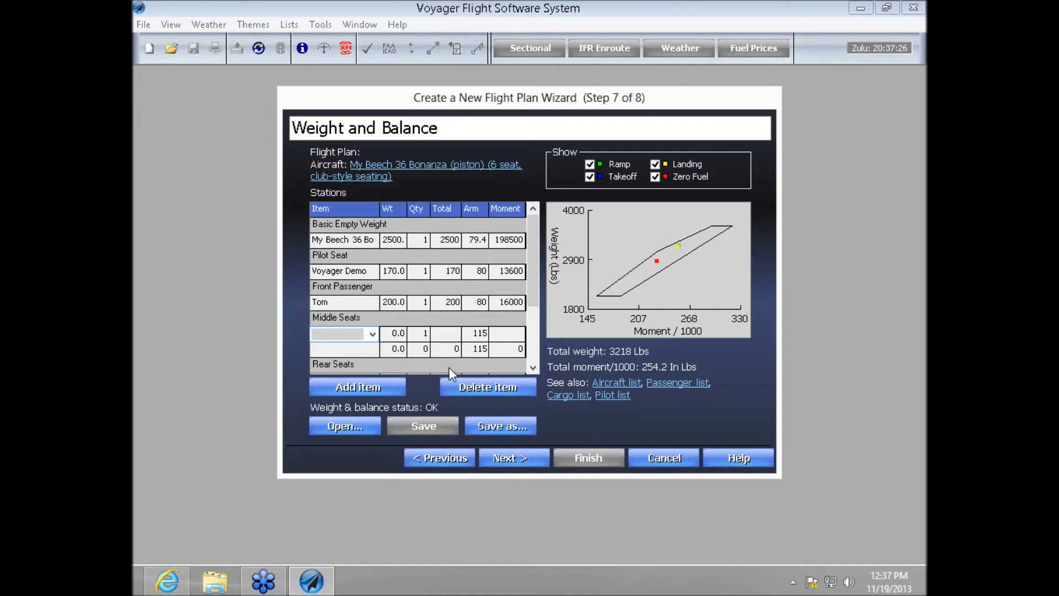
text(Jeff)
key(Tab)
text(200)
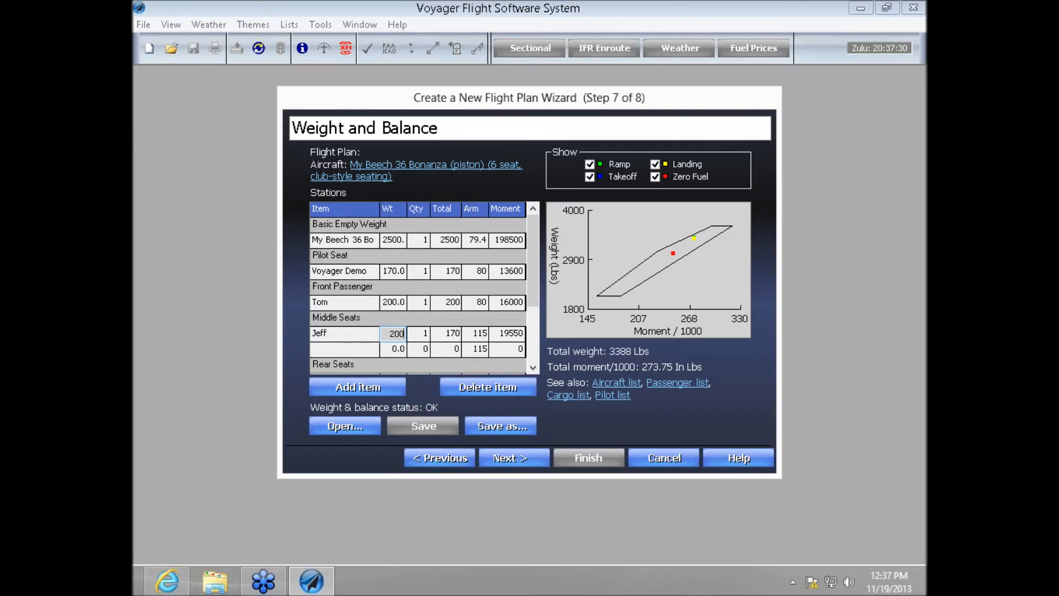
- Enter the second middle-seat passenger's name with a weight of 200 lb
click(360, 351)
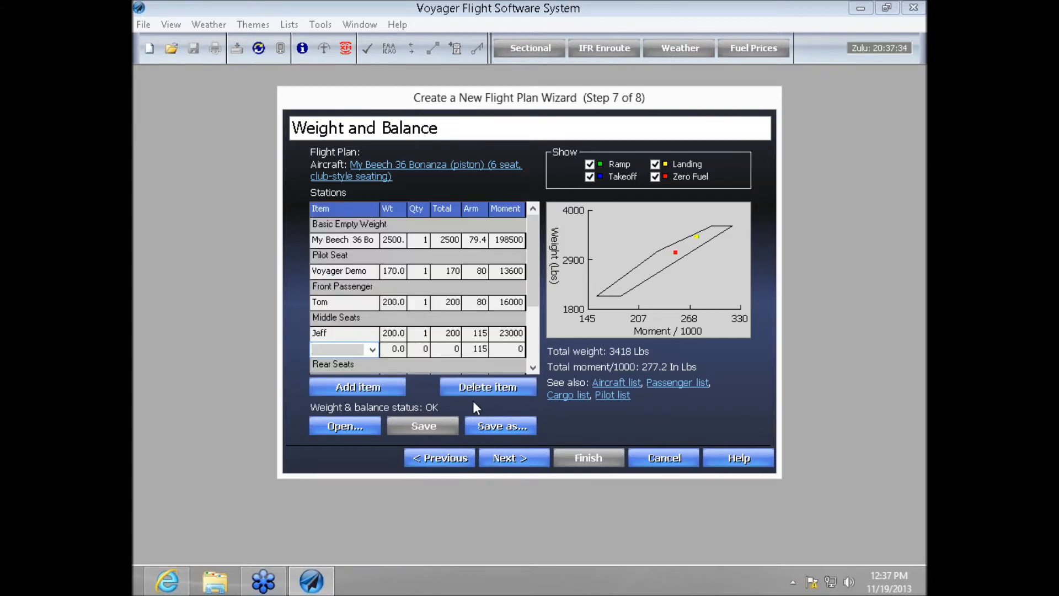
text(Nick)
click(394, 351)
text(200)
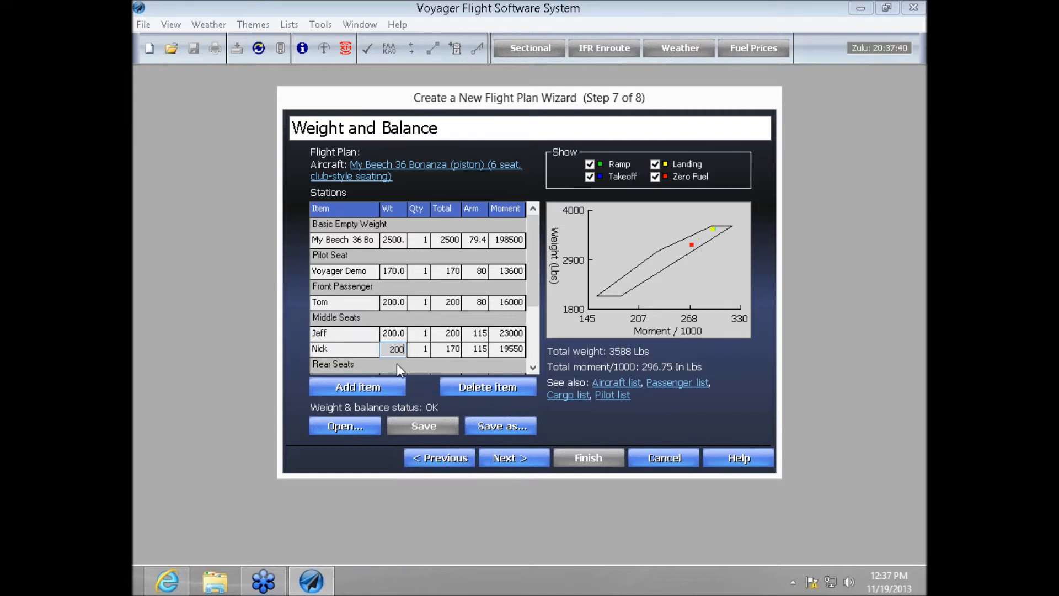
key(Return)
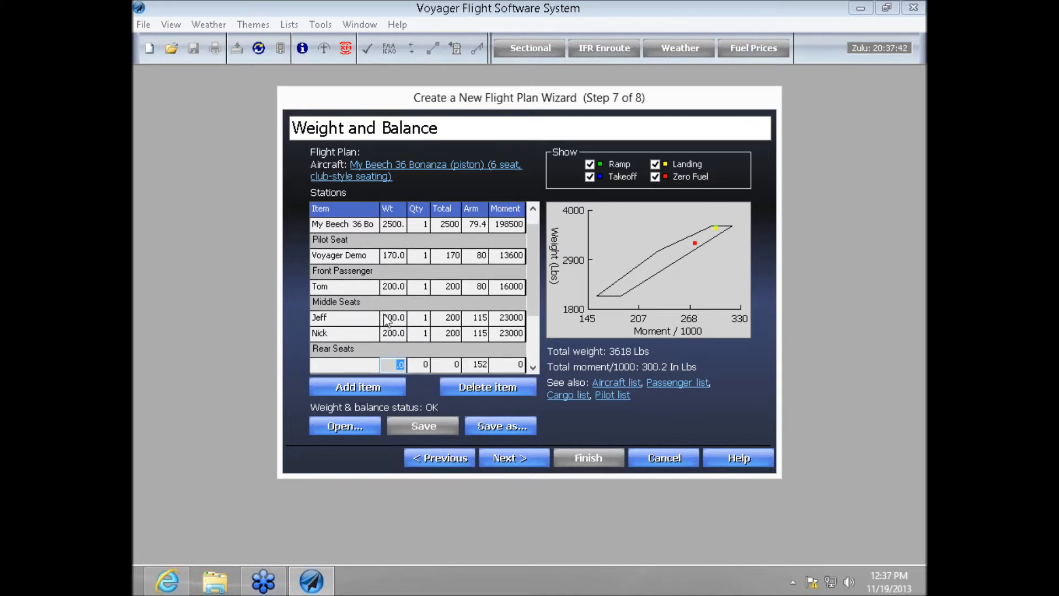
- Set the pilot's weight to 300 lb
click(401, 256)
text(300)
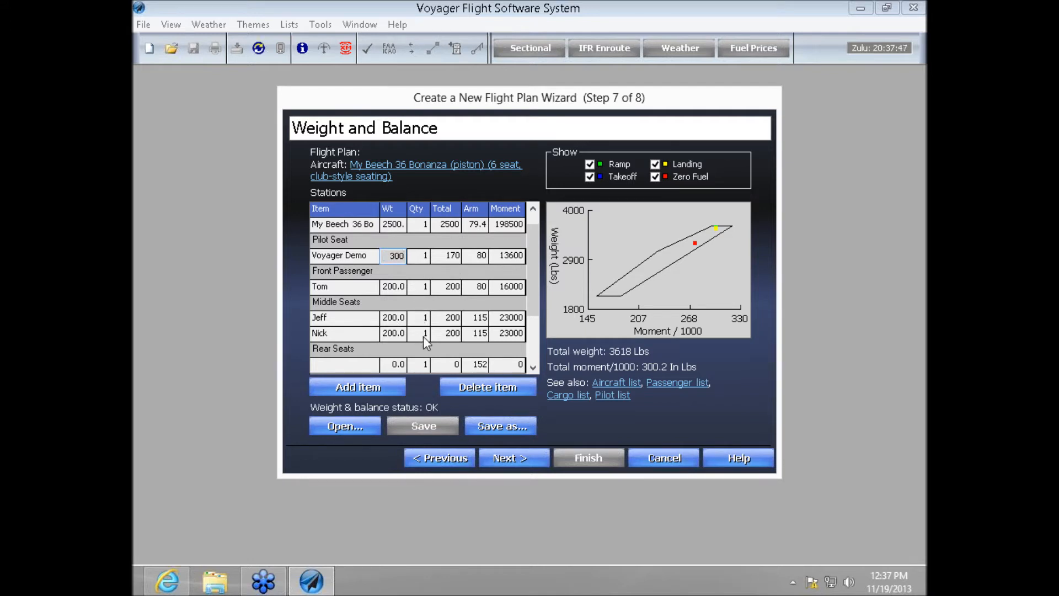
key(Tab)
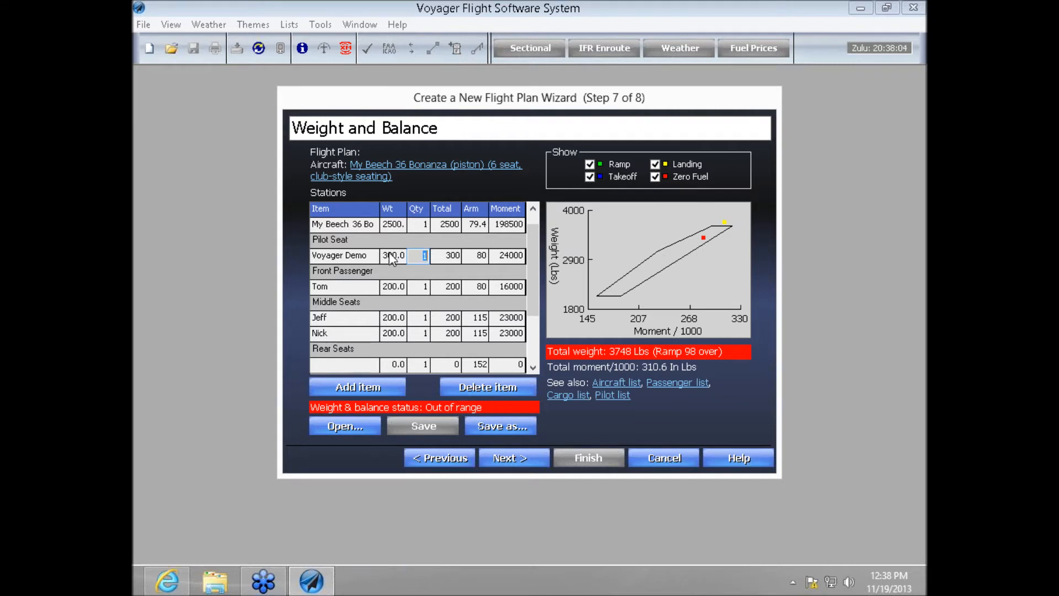
- Set the main tank's AvGas (100LL) quantity to 40 gallons
scroll(531, 367, down, 4)
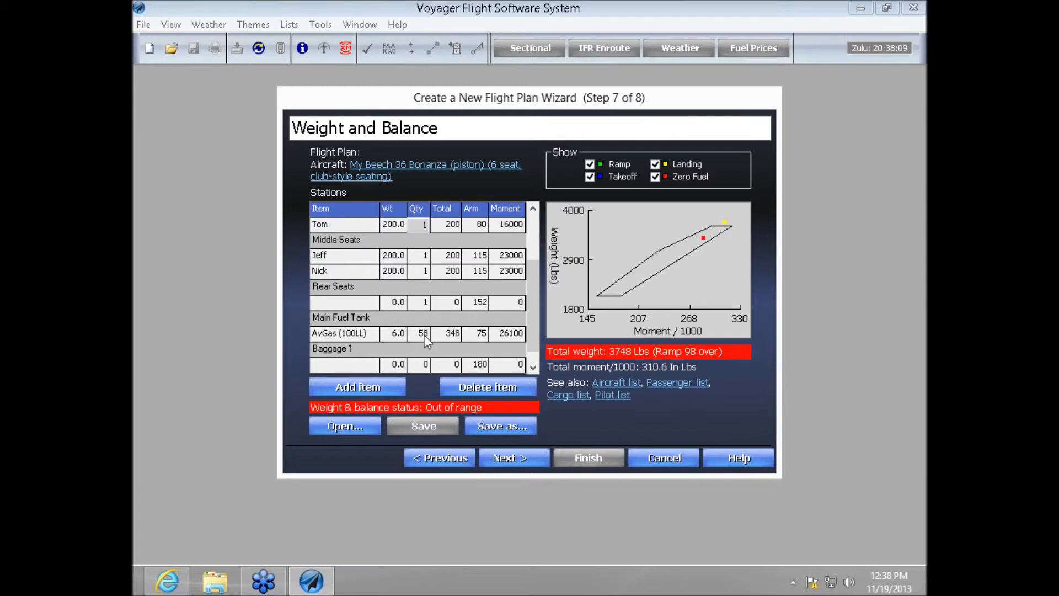
click(424, 334)
click(424, 333)
text(40)
key(Tab)
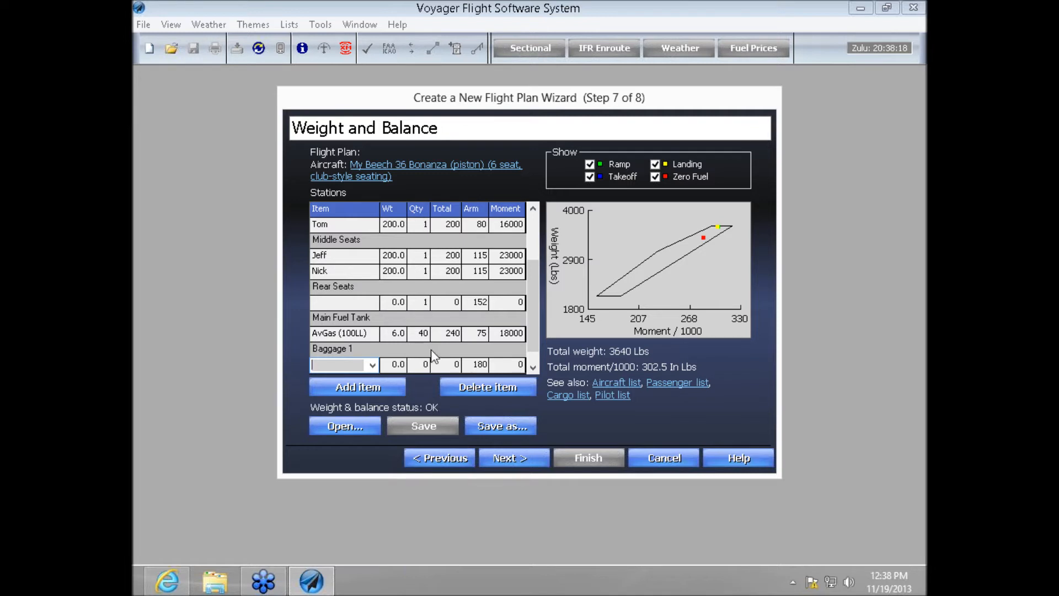
- Proceed to the flight plan review, read through all the warnings, and finish the wizard to view the plan
click(518, 457)
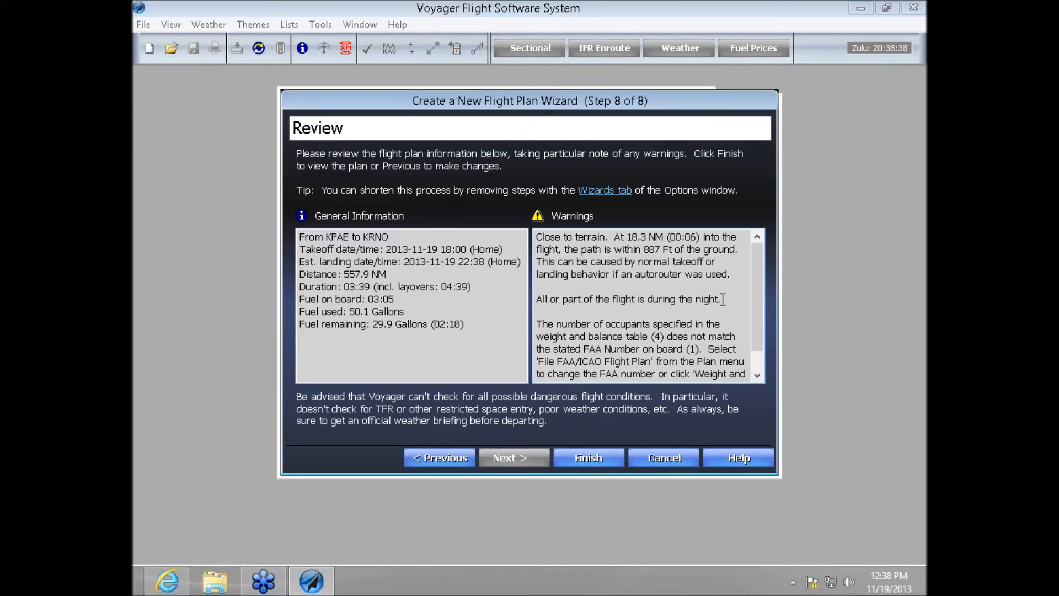
click(756, 374)
click(756, 374)
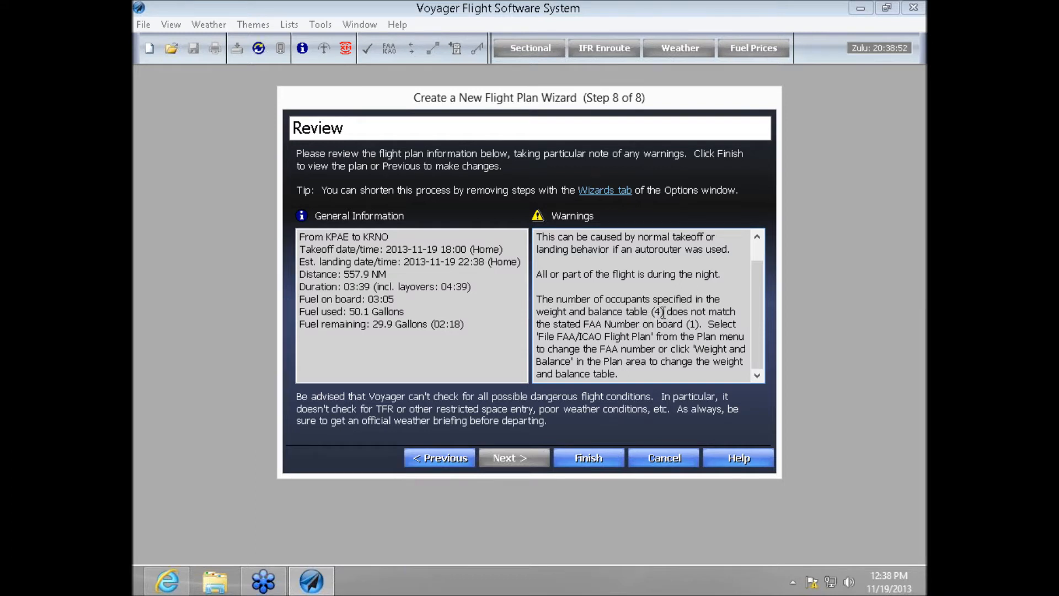
click(578, 460)
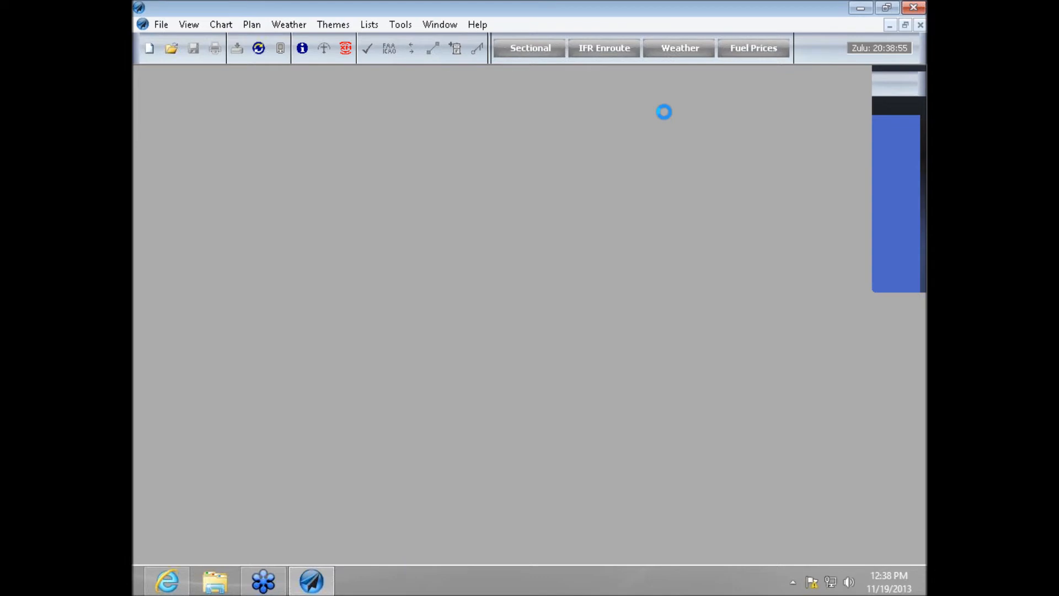
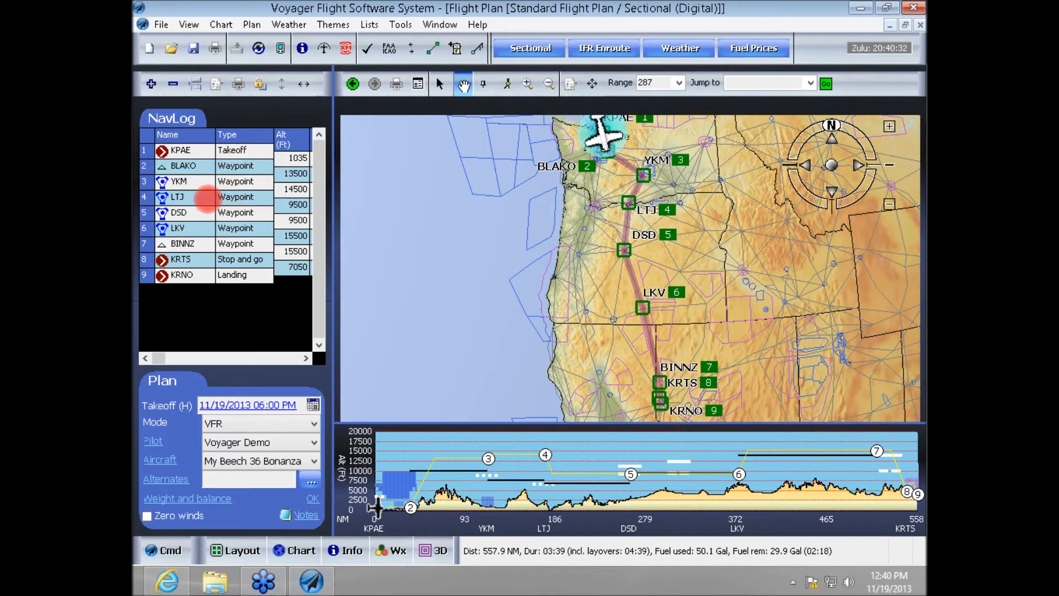
click(703, 197)
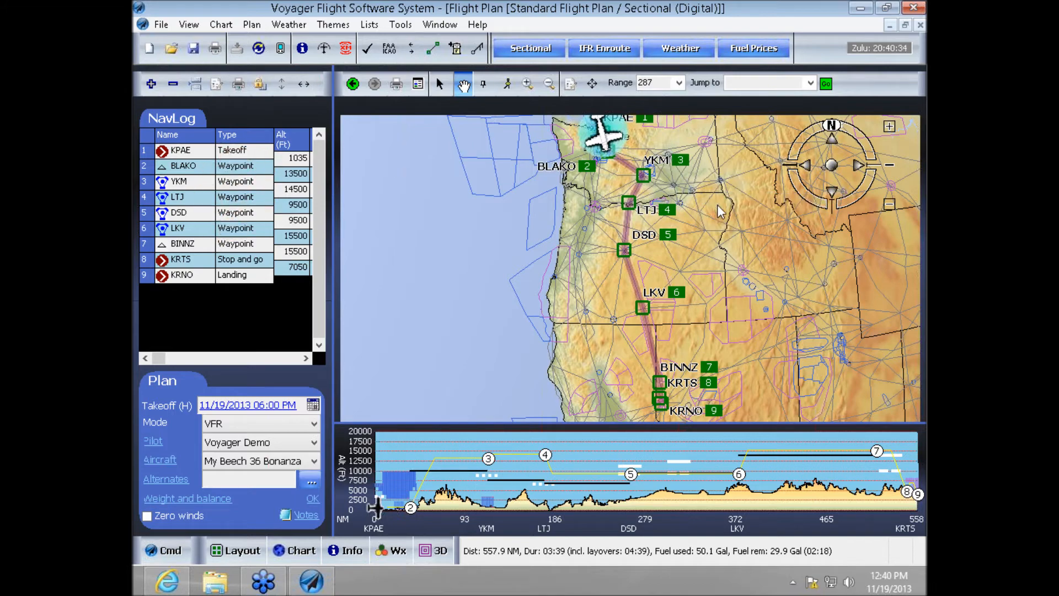
click(722, 219)
- Expand the NavLog and customize its columns to include course detail, cumulative time/distance and groundspeed
click(303, 85)
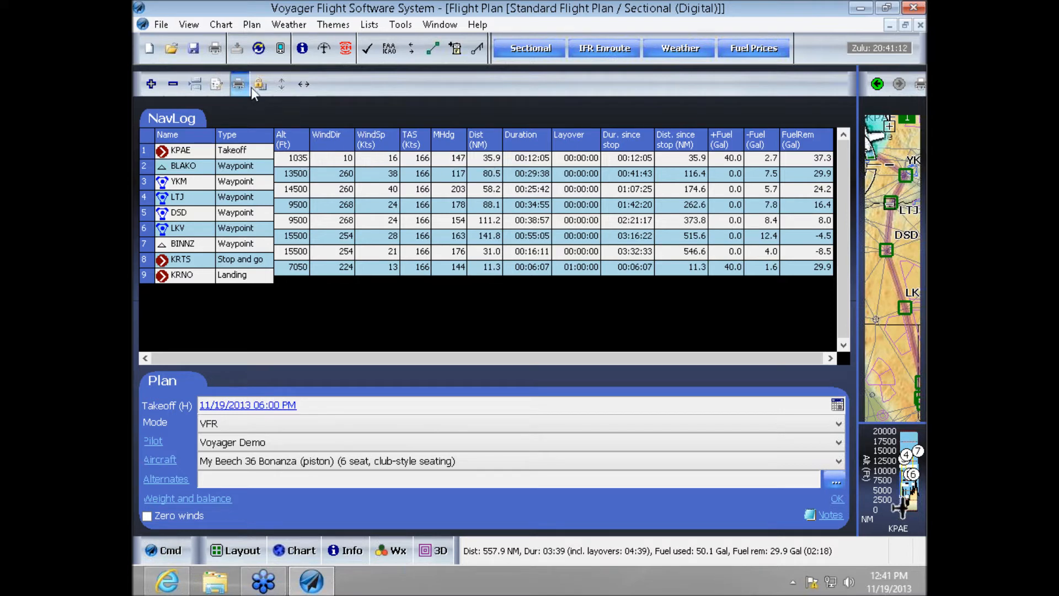
click(217, 90)
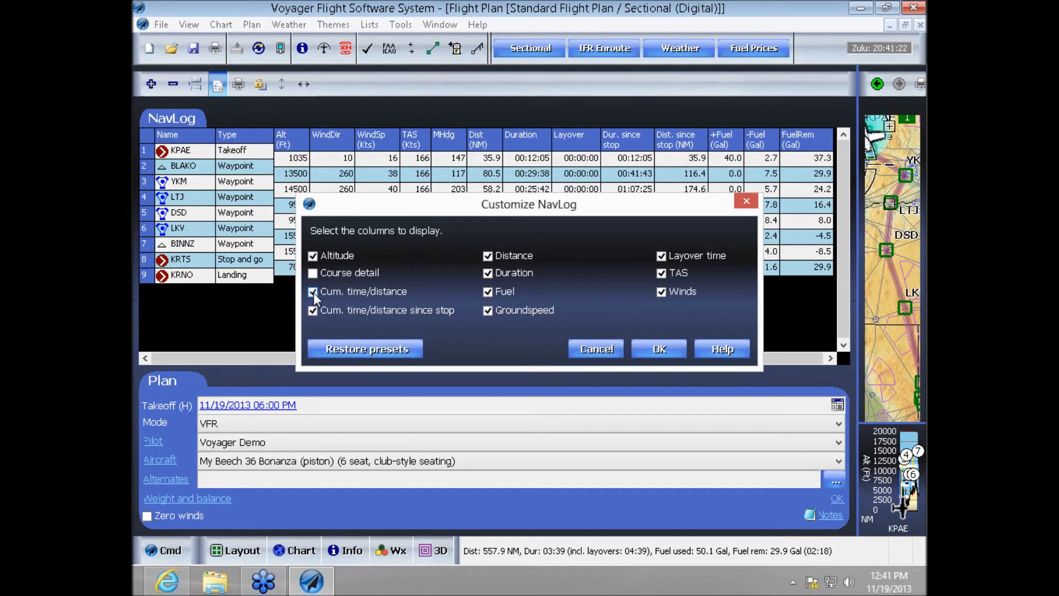
click(651, 351)
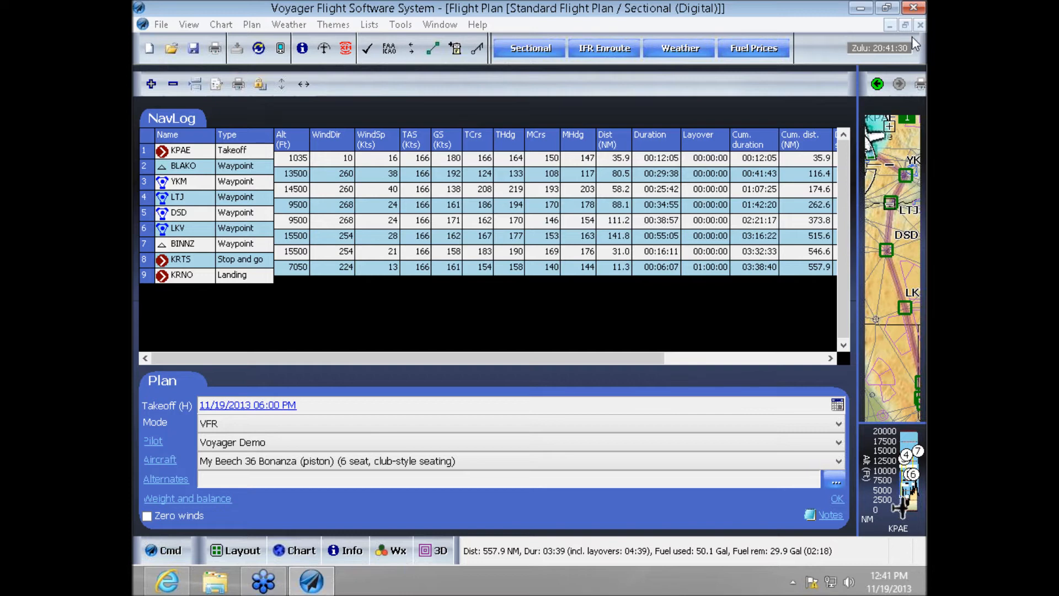
- Look over the course and cumulative columns of the NavLog, and restore the chart to its larger size beside it
click(707, 198)
click(738, 261)
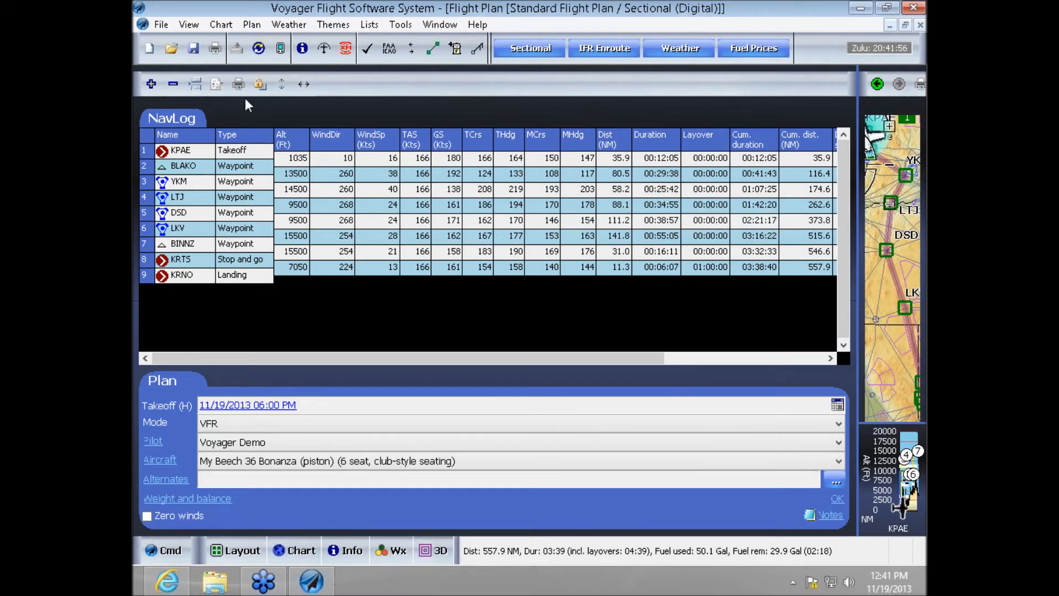
click(302, 83)
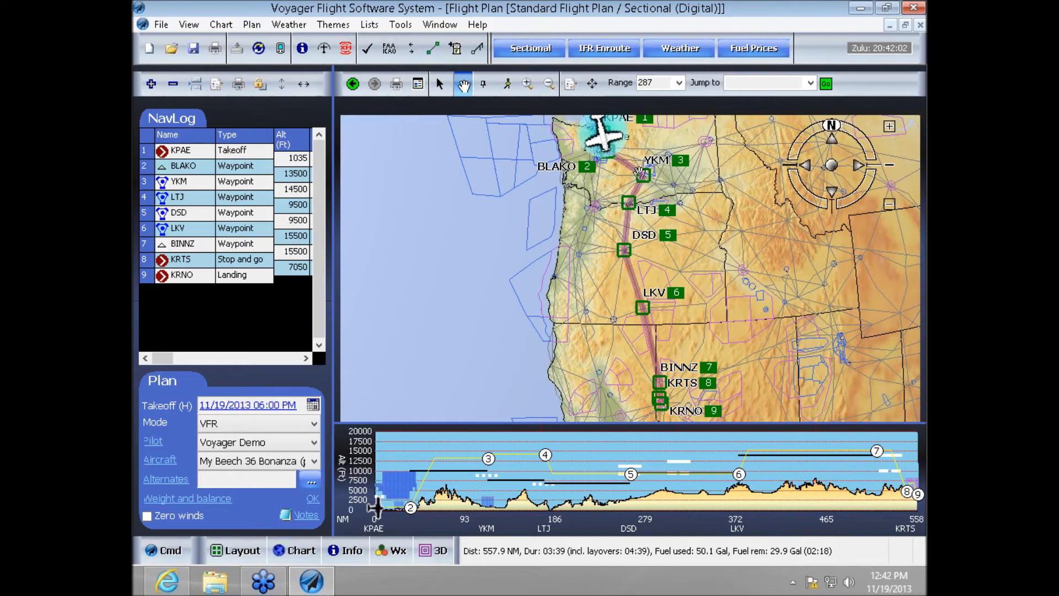
- View the airport information for WA15 (Coulee City) from the chart and close it
drag(726, 222, 733, 351)
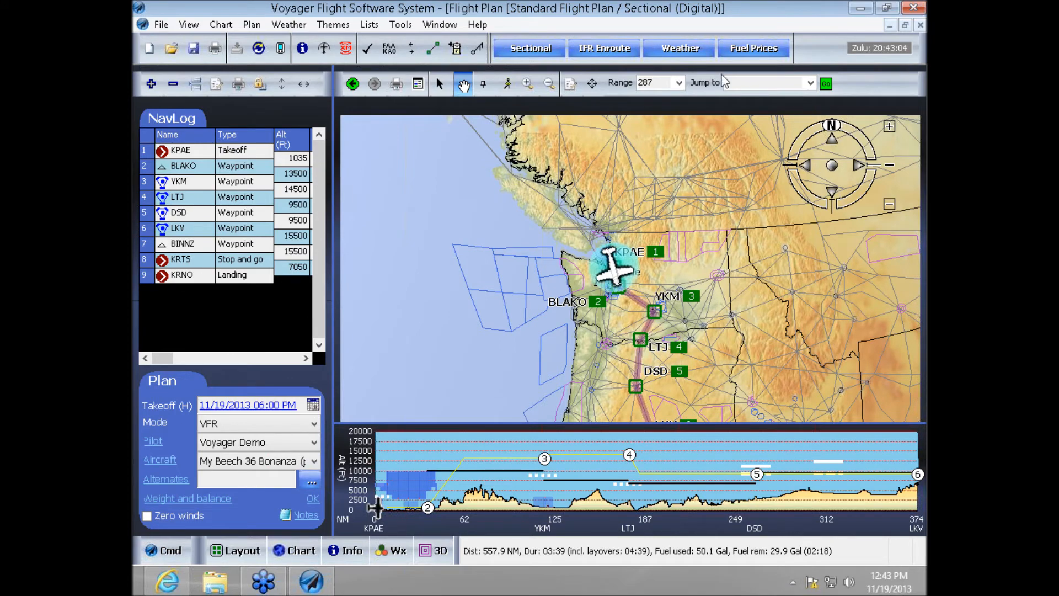
click(709, 39)
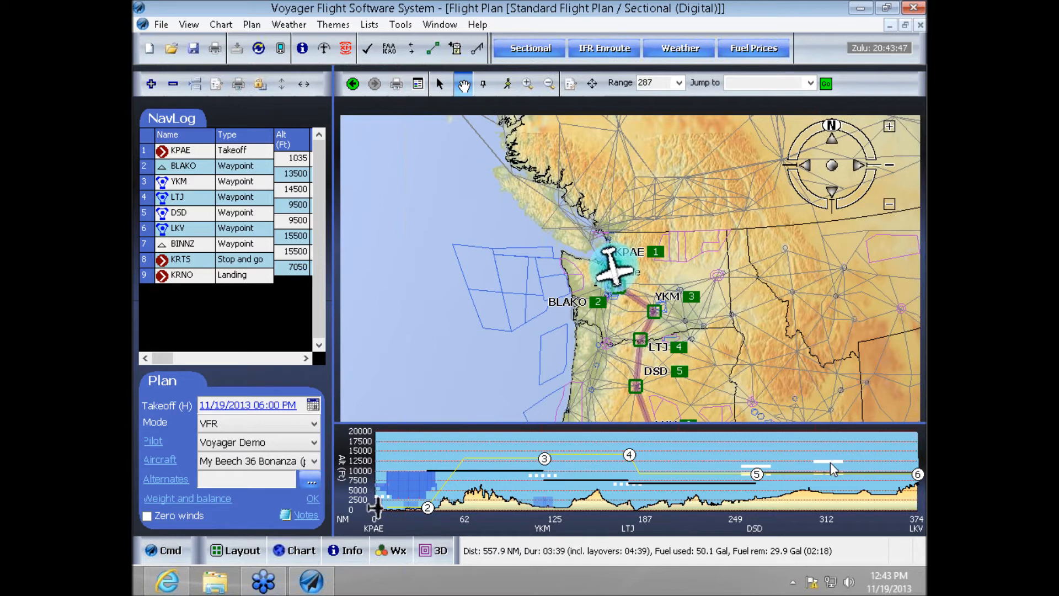
click(673, 286)
click(625, 385)
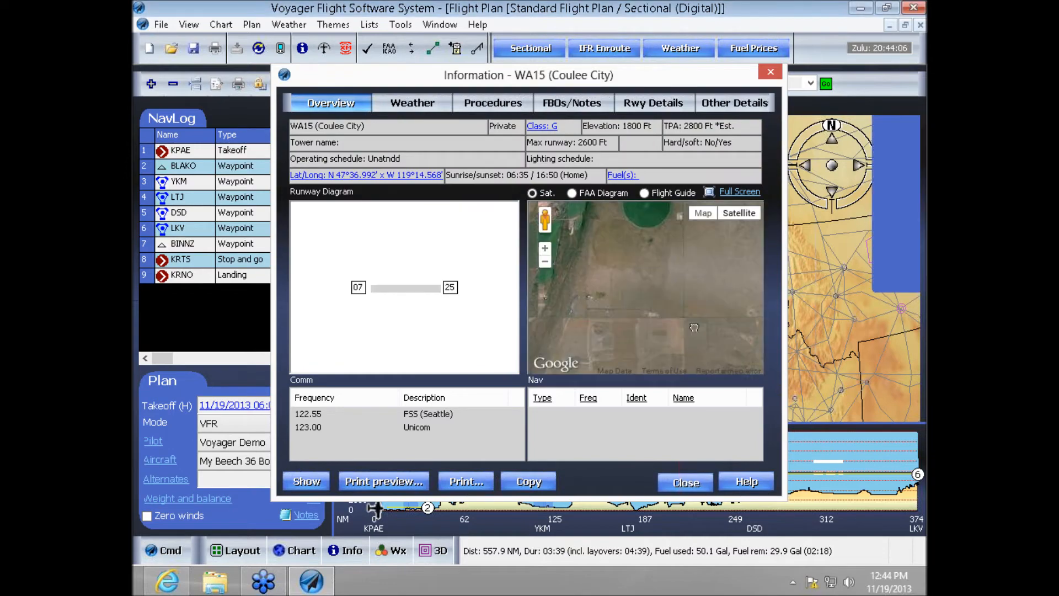
- Examine the airports and airspace around KPAE on the digital sectional at close range
scroll(695, 331, up, 2)
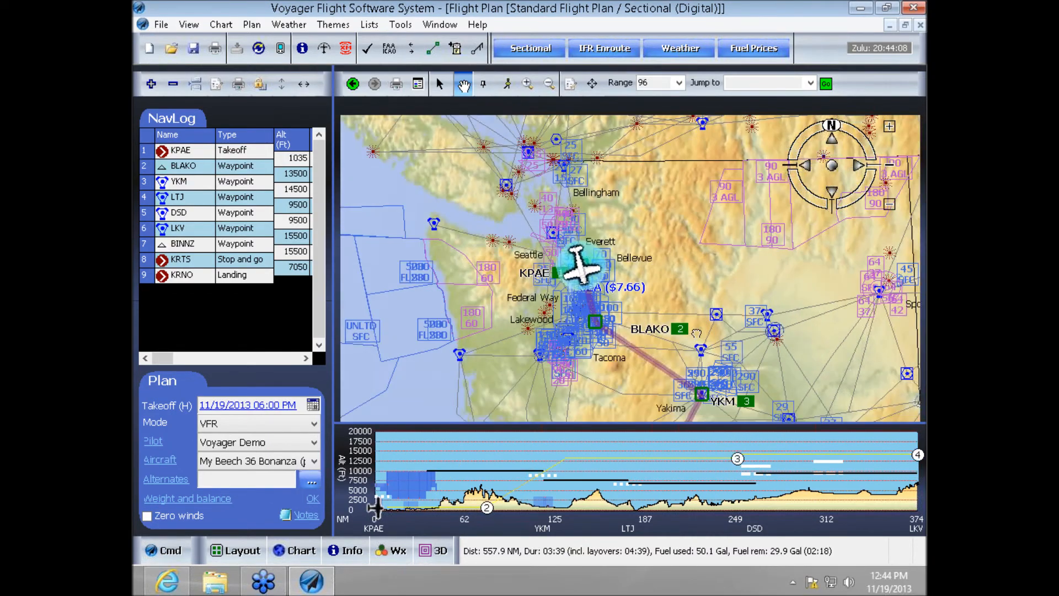
scroll(696, 332, up, 3)
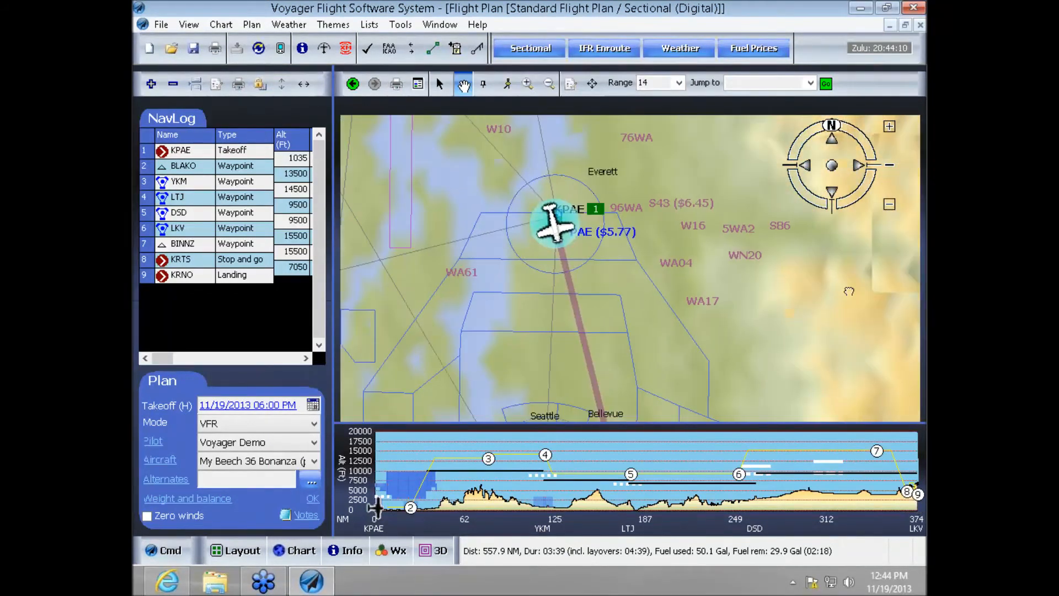
scroll(848, 291, up, 1)
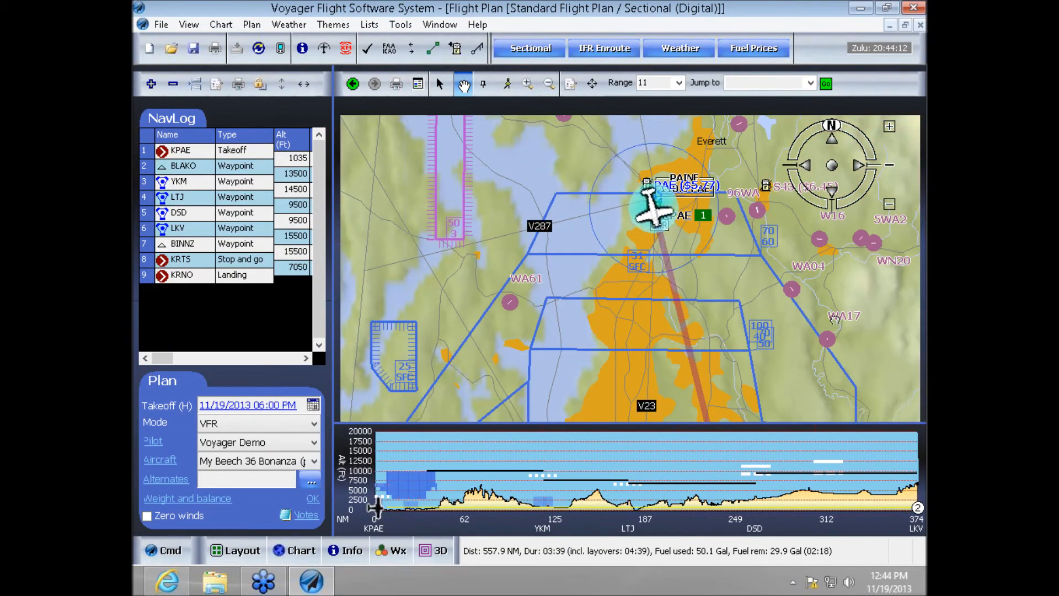
scroll(853, 309, up, 1)
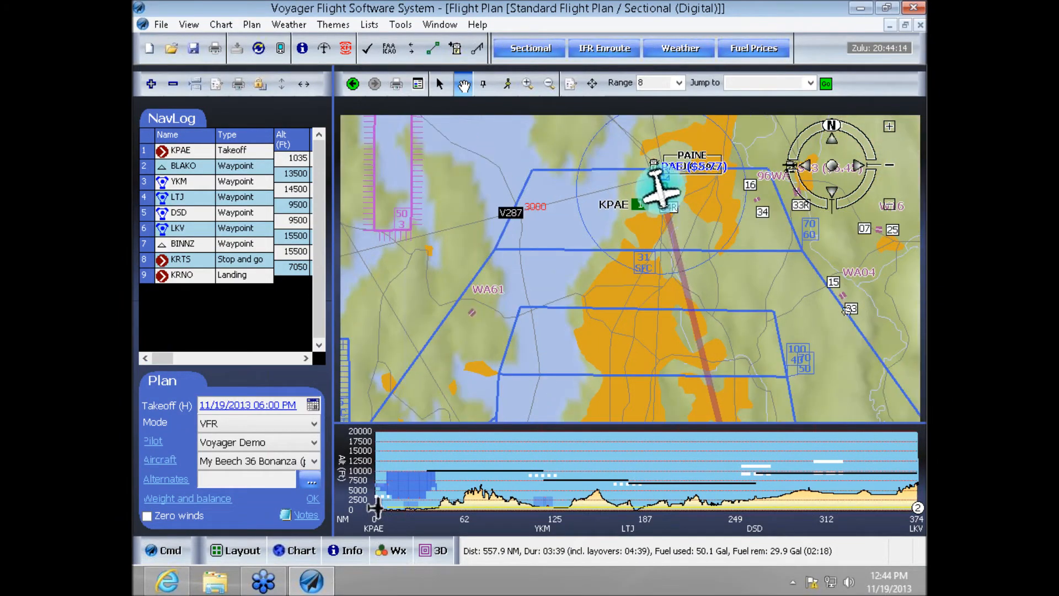
scroll(792, 320, down, 1)
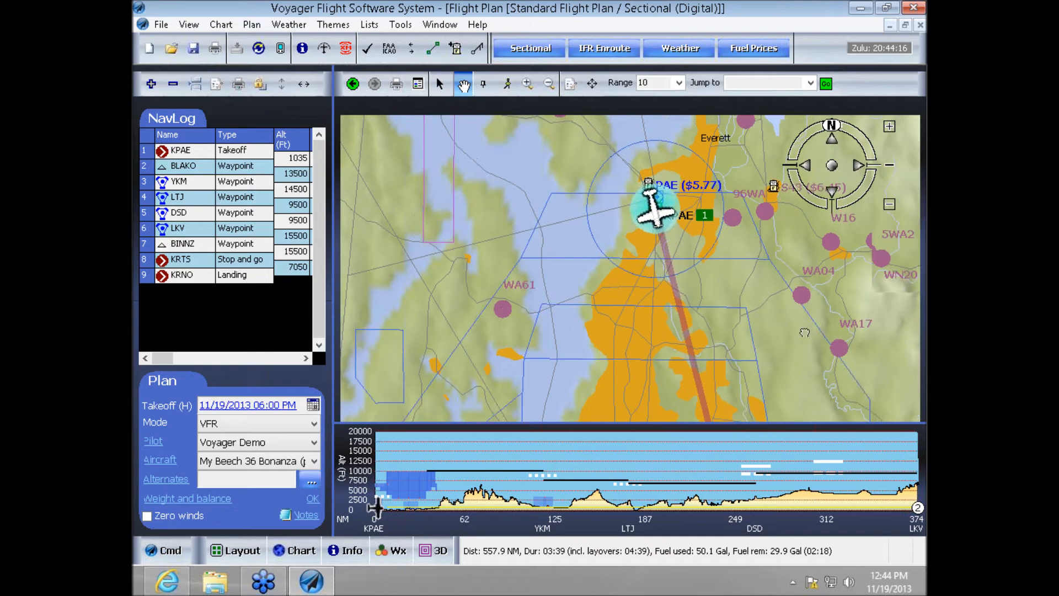
drag(811, 315, 757, 373)
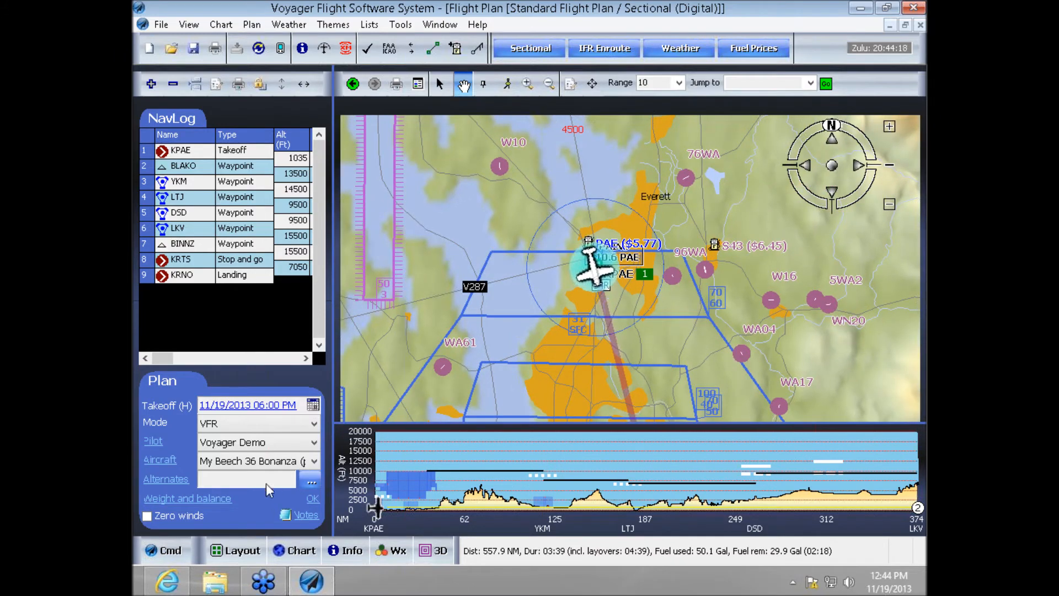
- Switch the chart to Sectional (Scanned) and inspect the area around KPAE
click(294, 549)
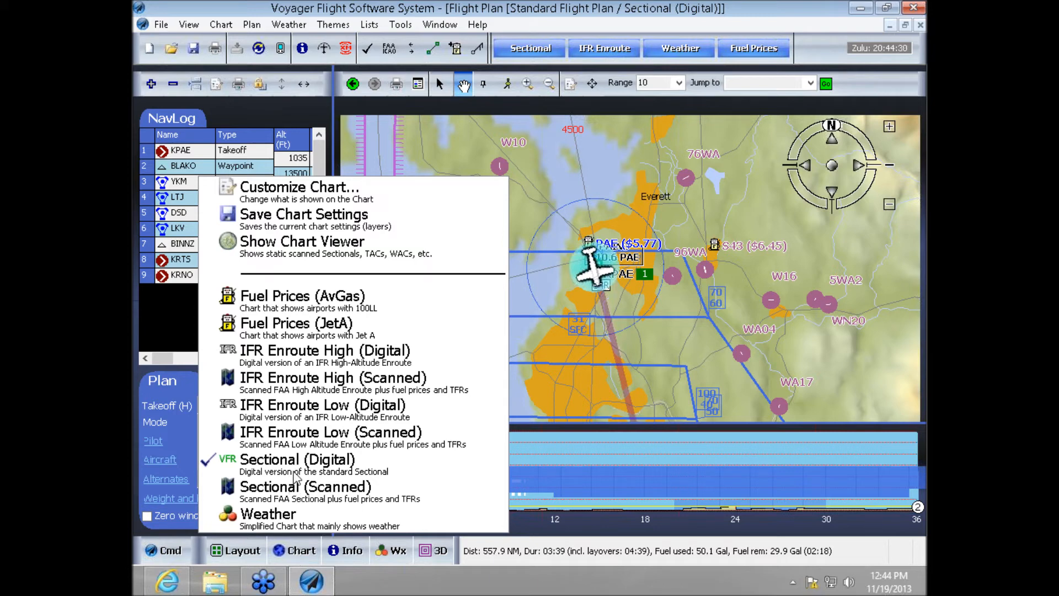
click(296, 490)
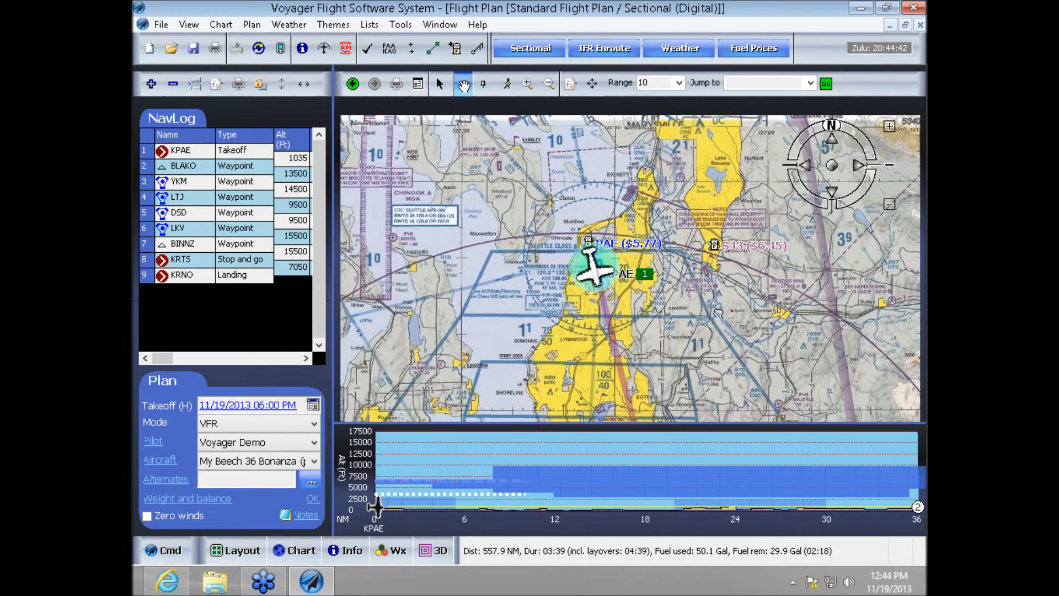
scroll(724, 311, down, 1)
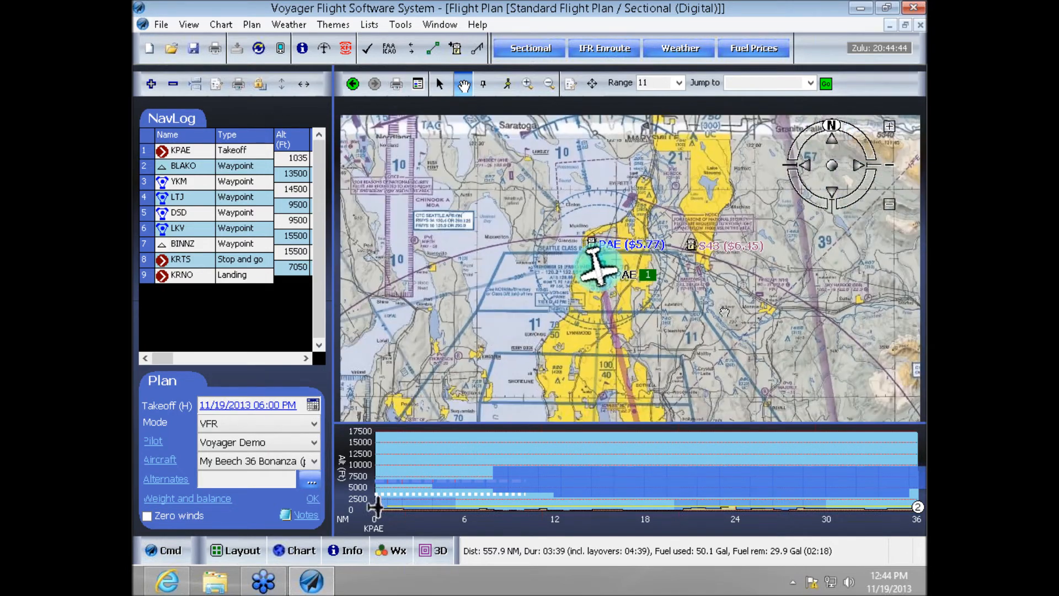
scroll(724, 312, up, 3)
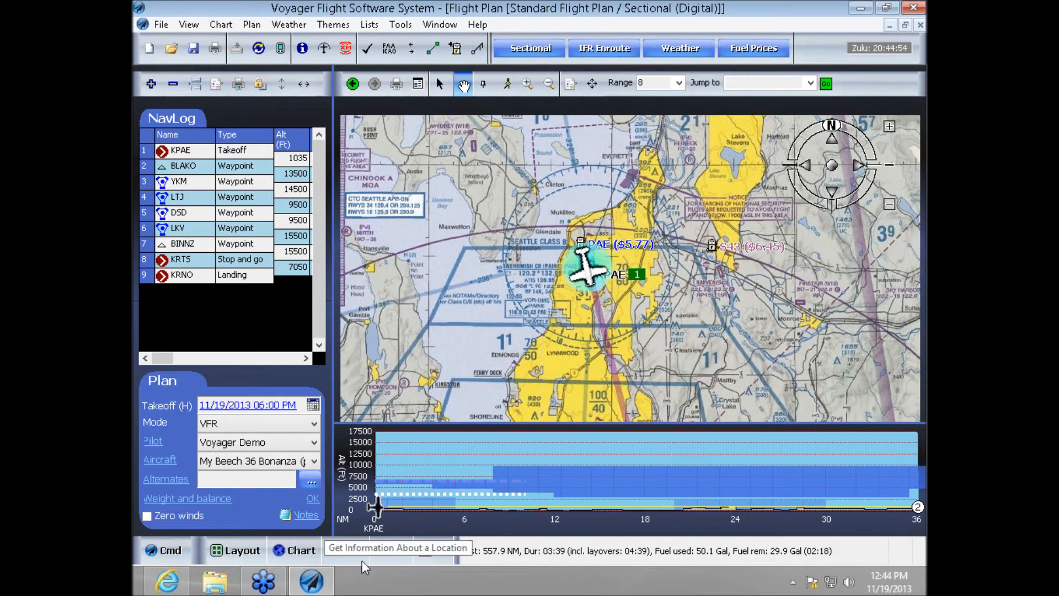
- Overlay all weather on the scanned sectional and inspect it over the wider area around KPAE
click(390, 555)
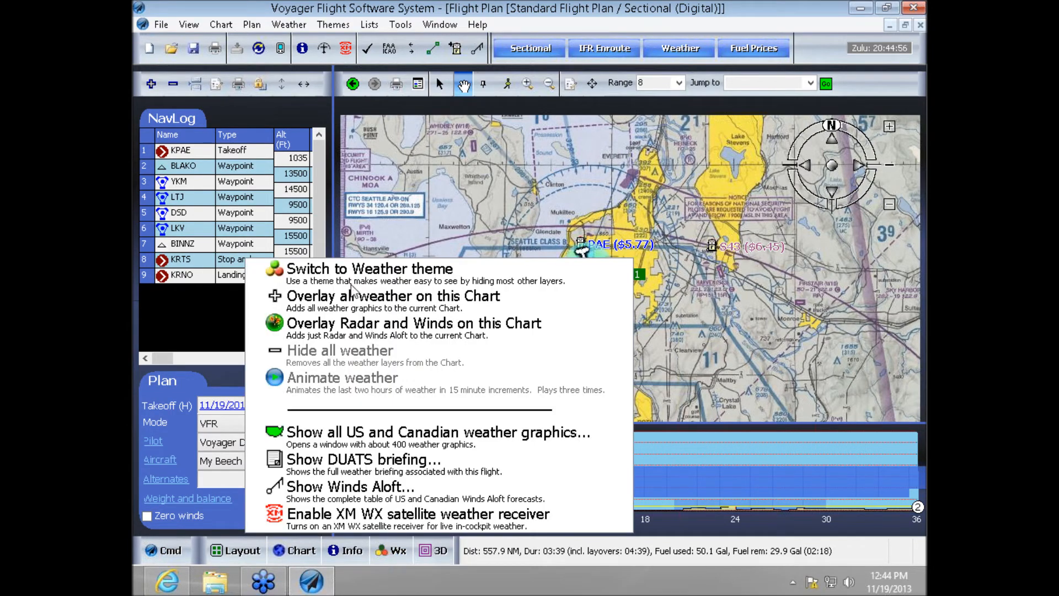
click(369, 298)
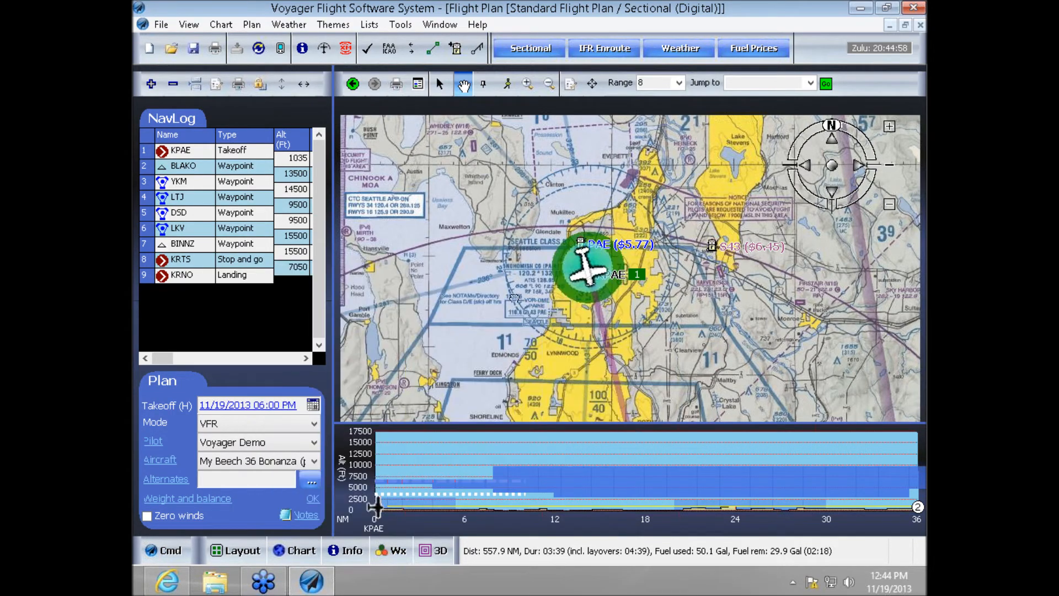
scroll(655, 350, down, 4)
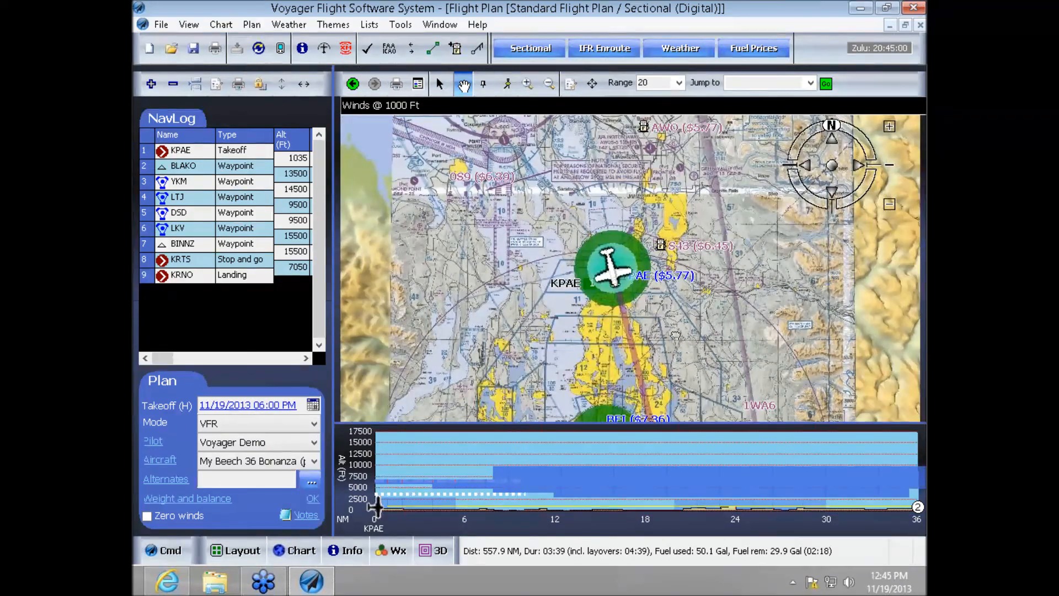
scroll(709, 340, down, 3)
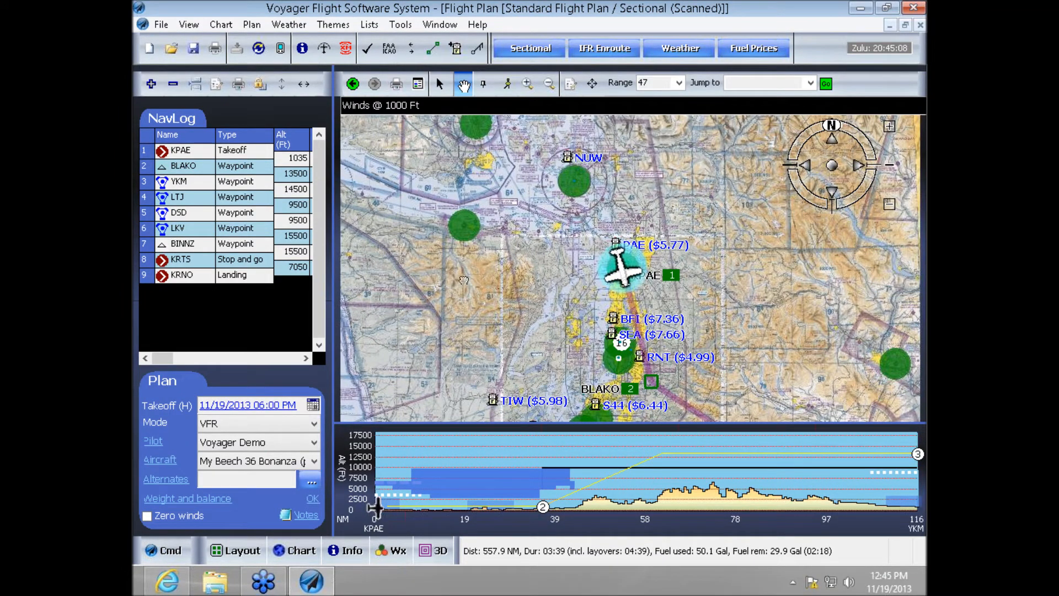
- Hide all weather layers from the scanned sectional and inspect the area around KPAE again
click(393, 550)
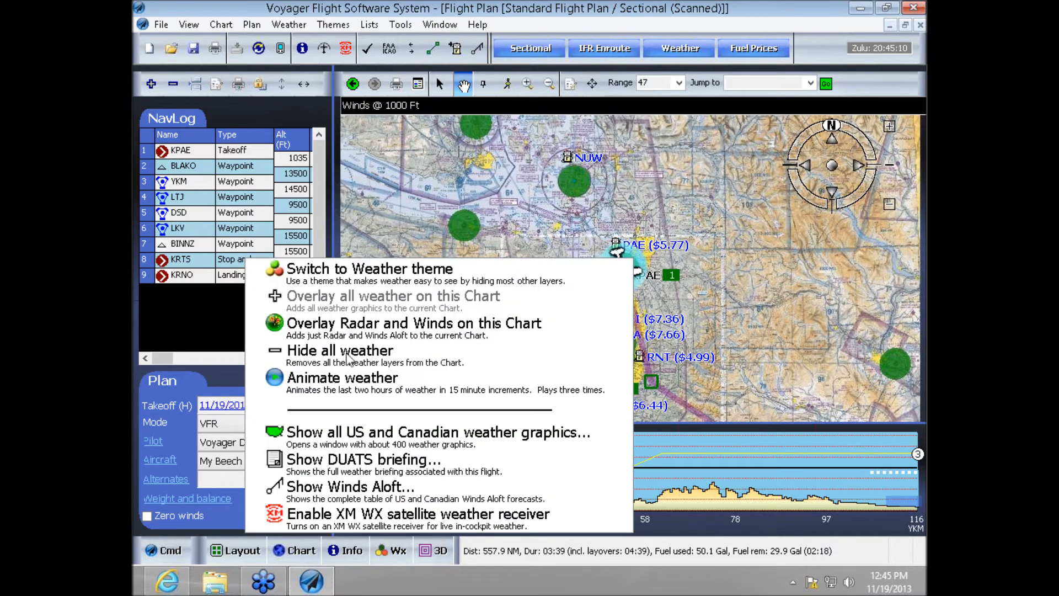
click(352, 353)
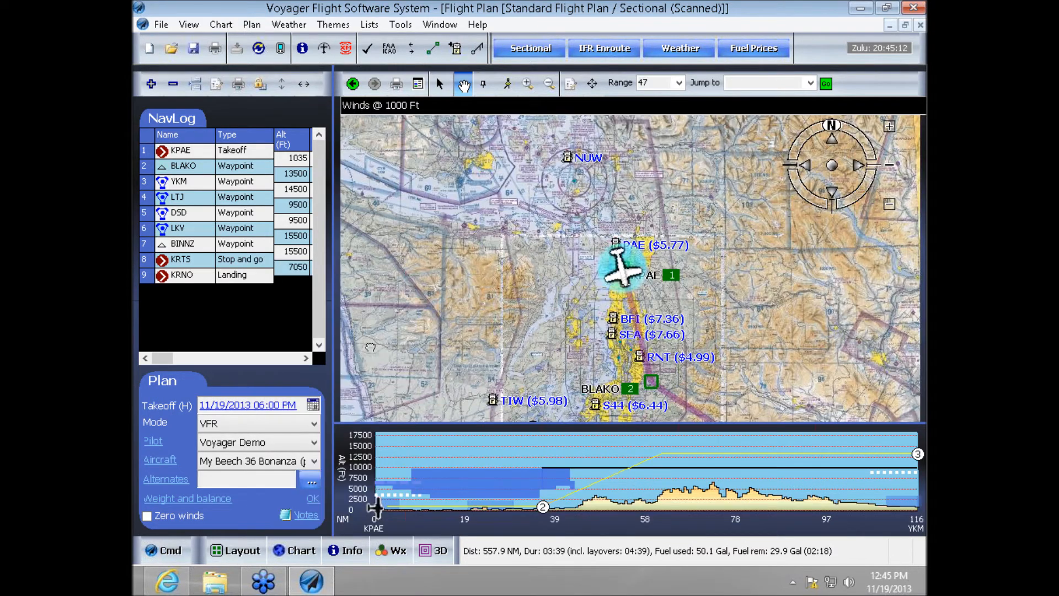
scroll(541, 334, up, 3)
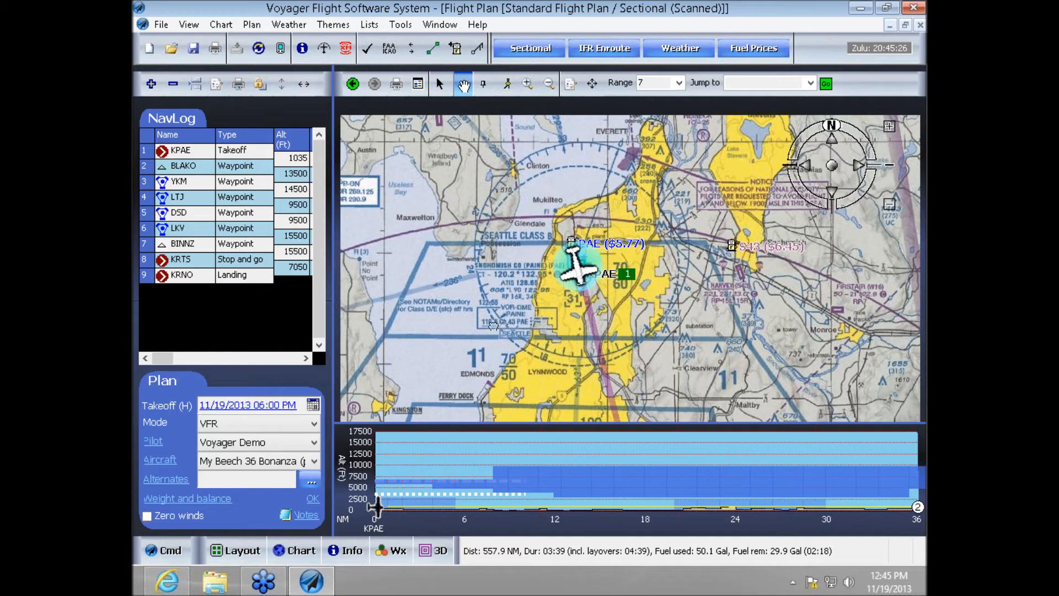
- Switch the chart to IFR Enroute Low (Scanned) and inspect the area around KPAE
click(301, 553)
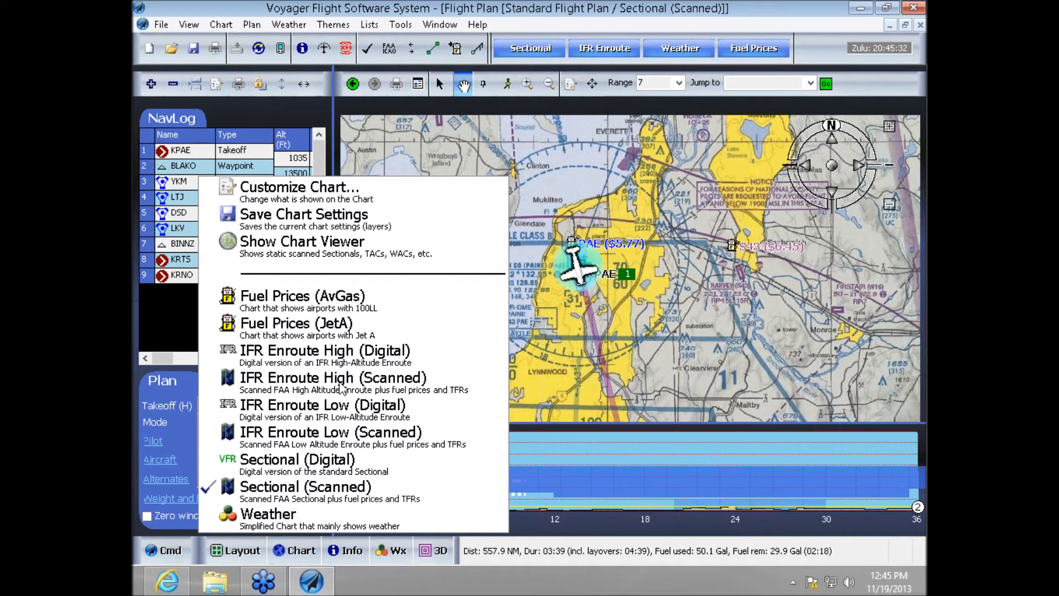
click(337, 443)
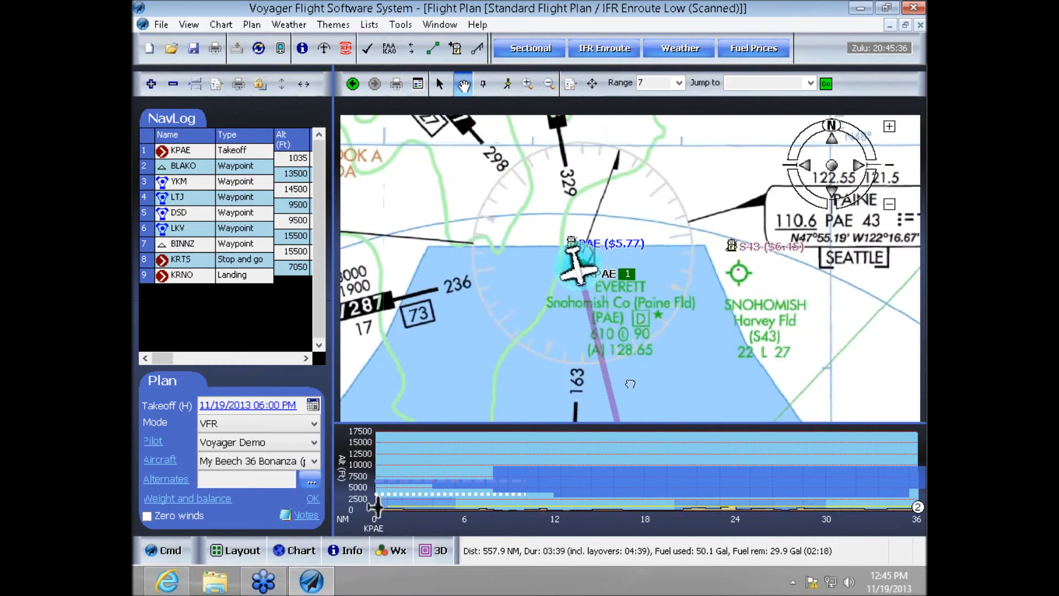
scroll(626, 375, up, 1)
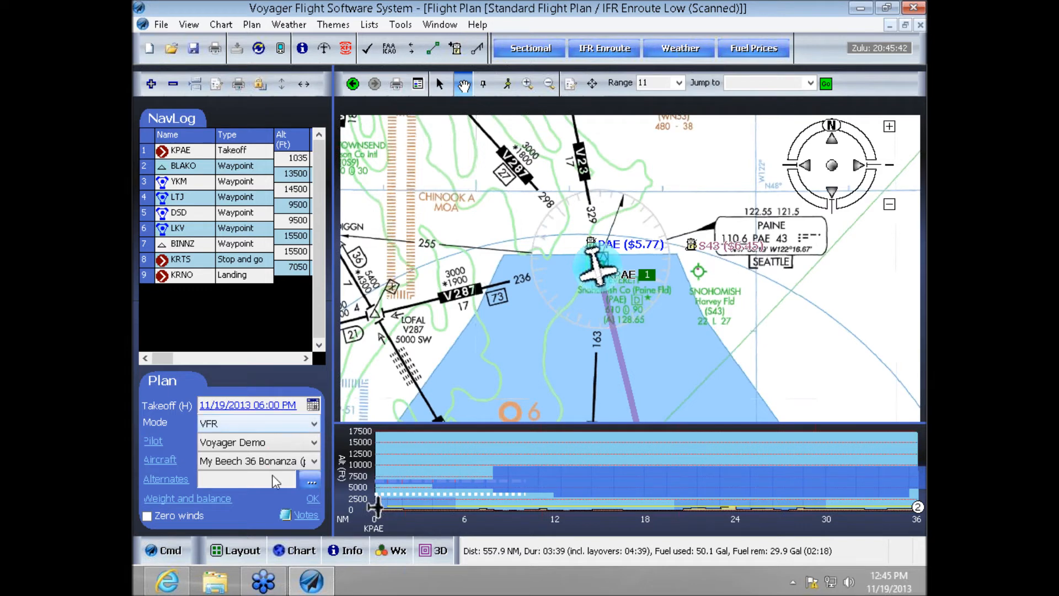
- Show obstacles on the IFR enroute chart around KPAE and look over the other available chart layer toggles
click(163, 550)
click(377, 165)
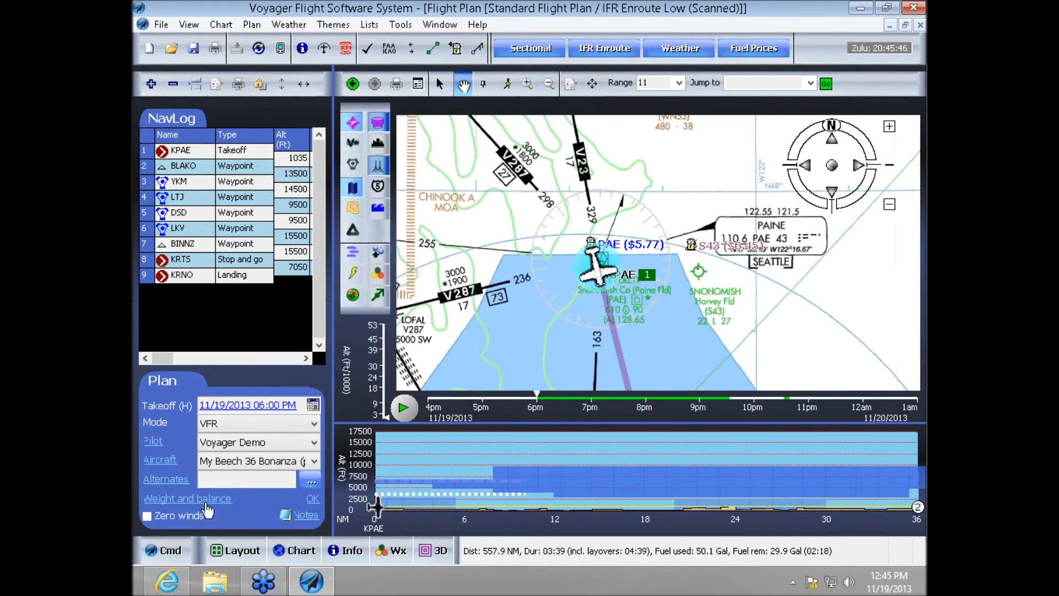
click(164, 551)
scroll(497, 410, up, 2)
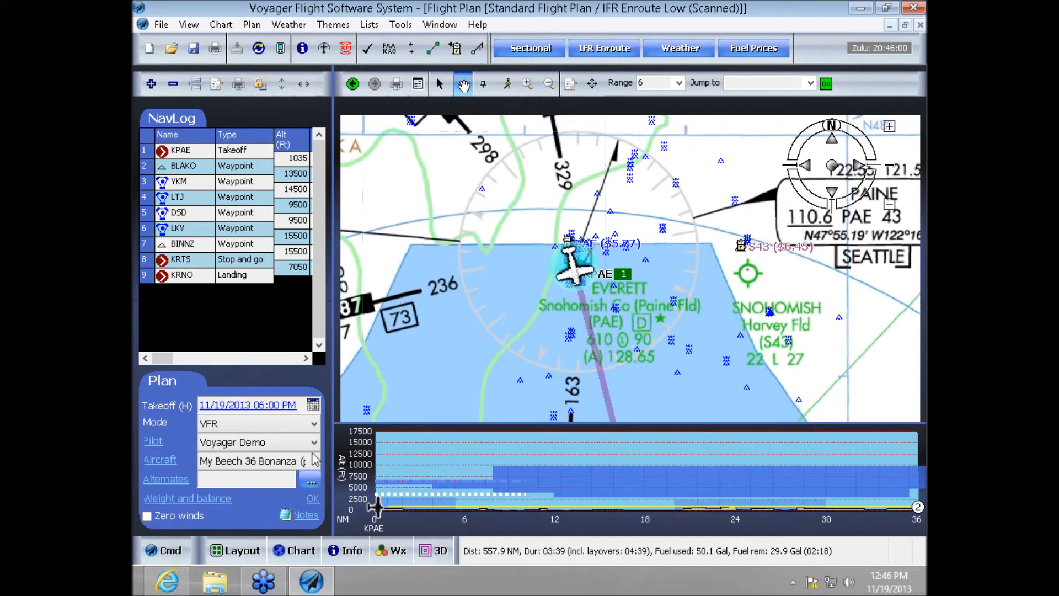
click(167, 551)
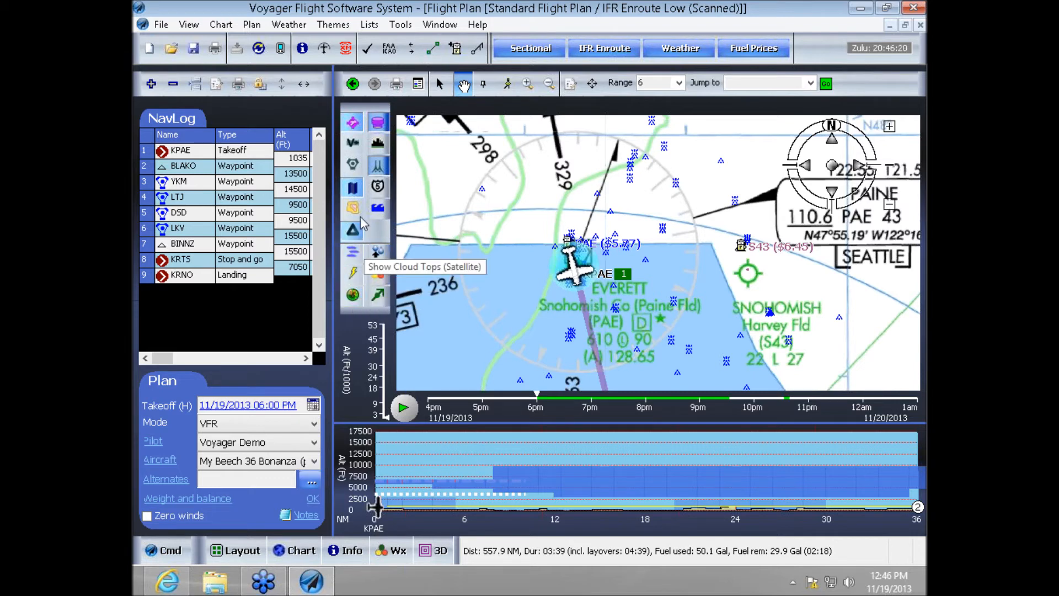
click(169, 553)
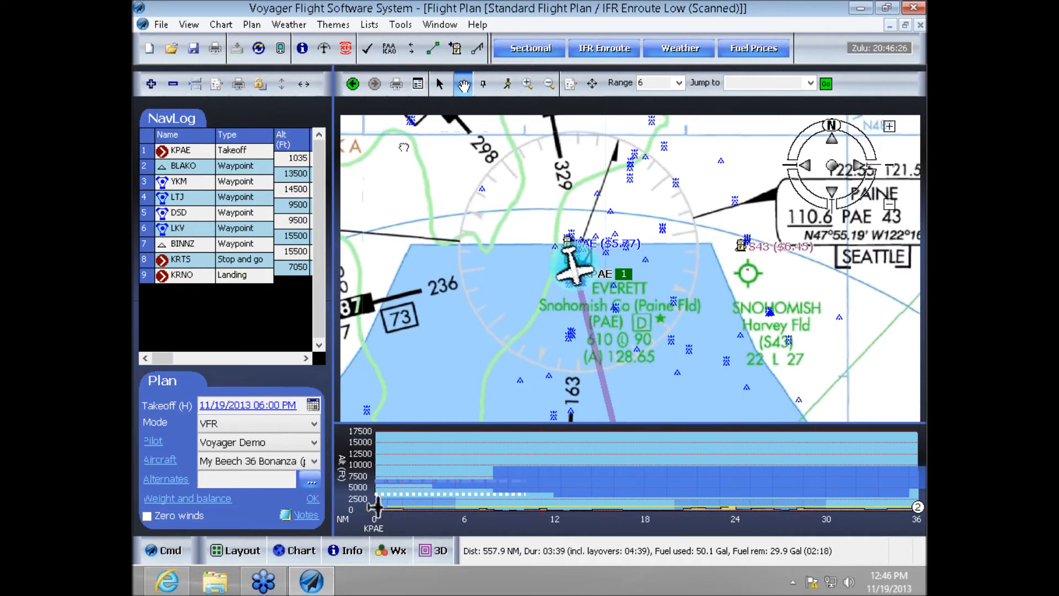
- Switch the chart back to Sectional (Scanned)
click(298, 550)
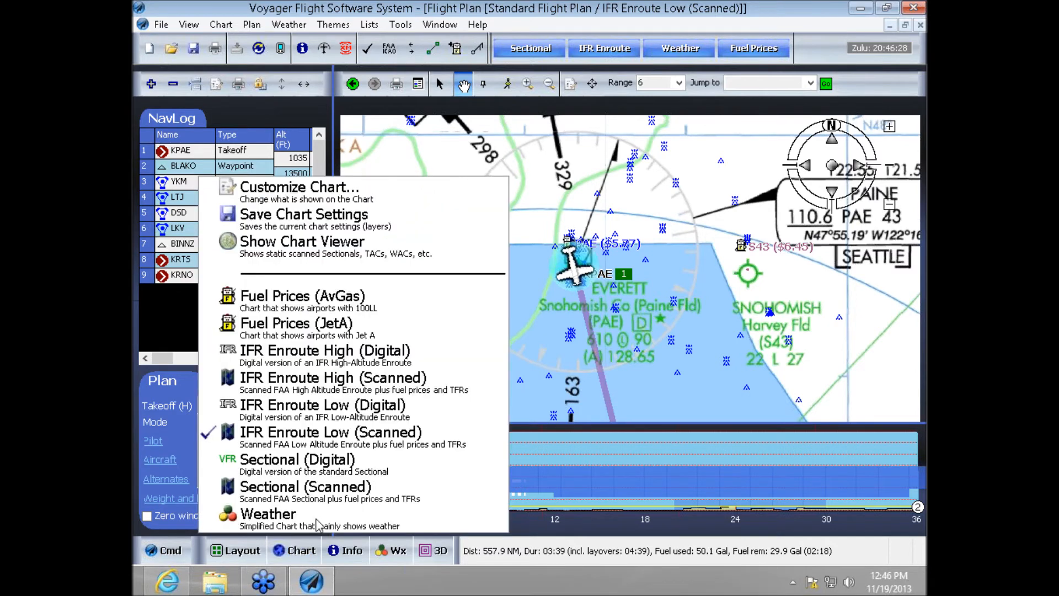
click(306, 488)
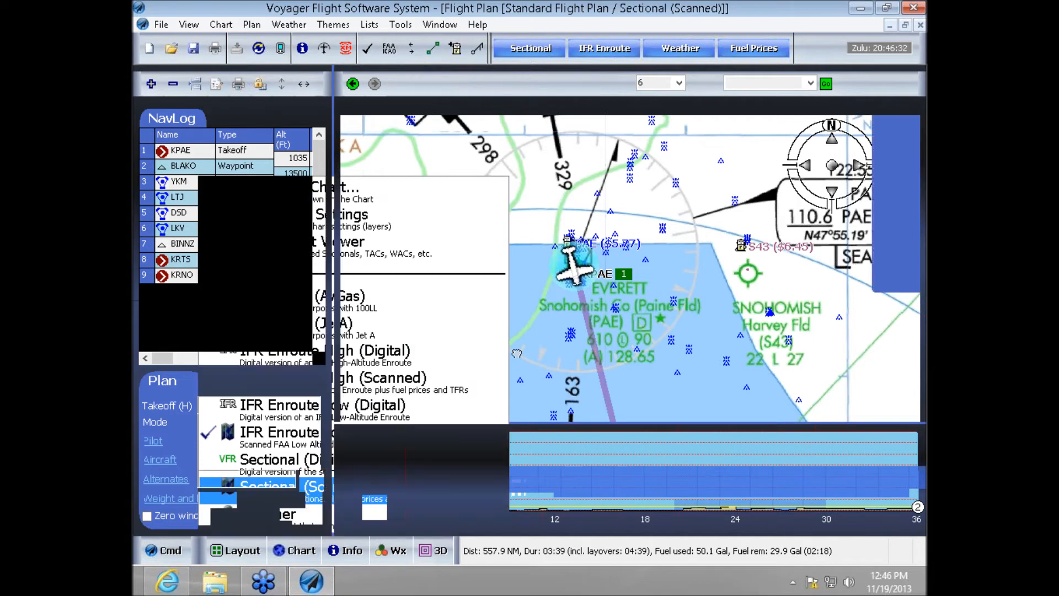
- Reroute the leg from KPAE to BLAKO eastward on the sectional by inserting a waypoint northeast of BFI
scroll(516, 355, down, 3)
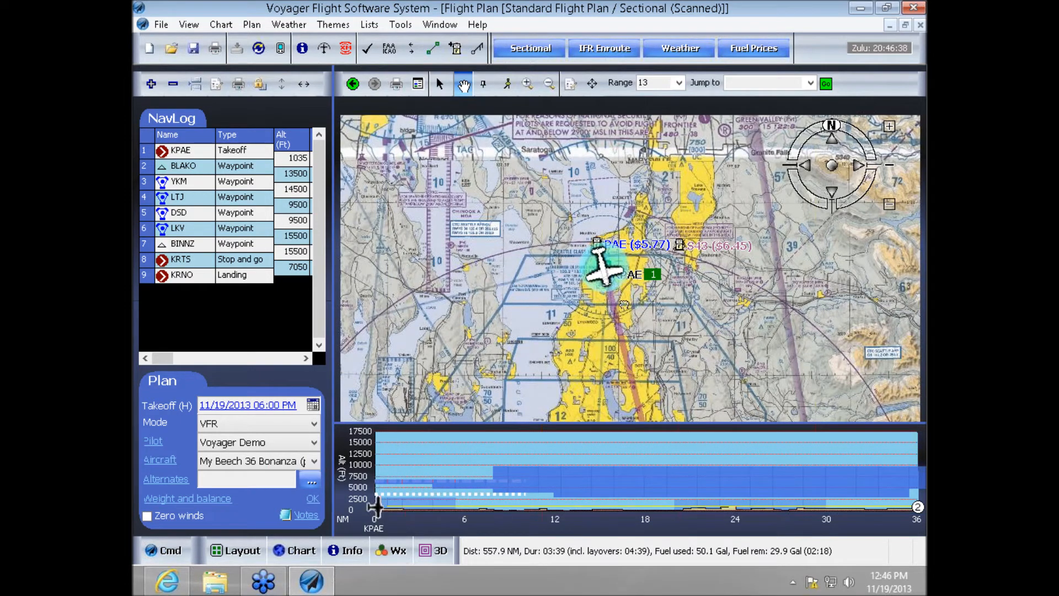
drag(724, 247, 676, 152)
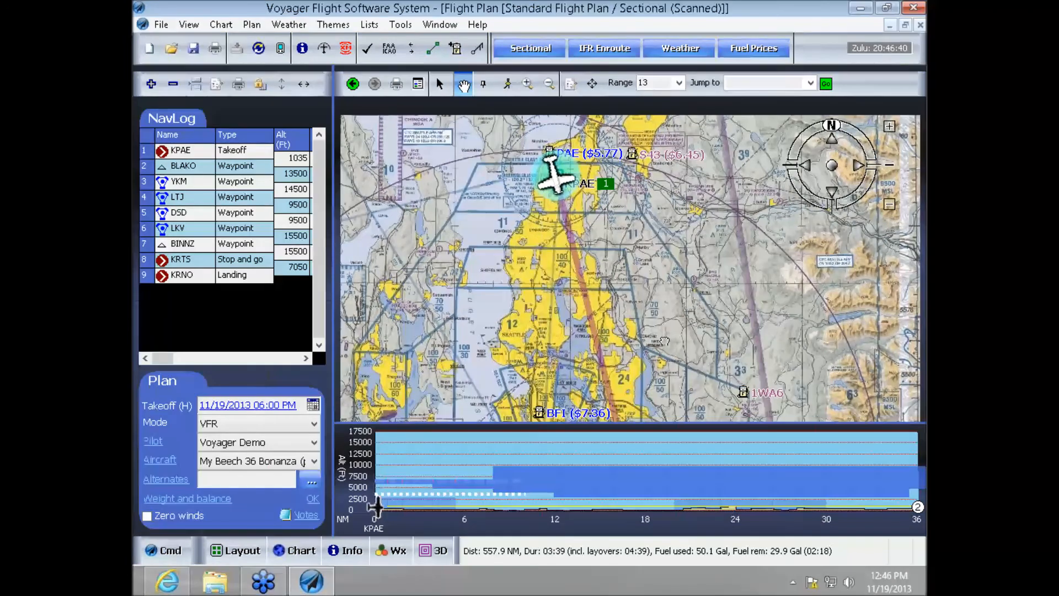
click(441, 84)
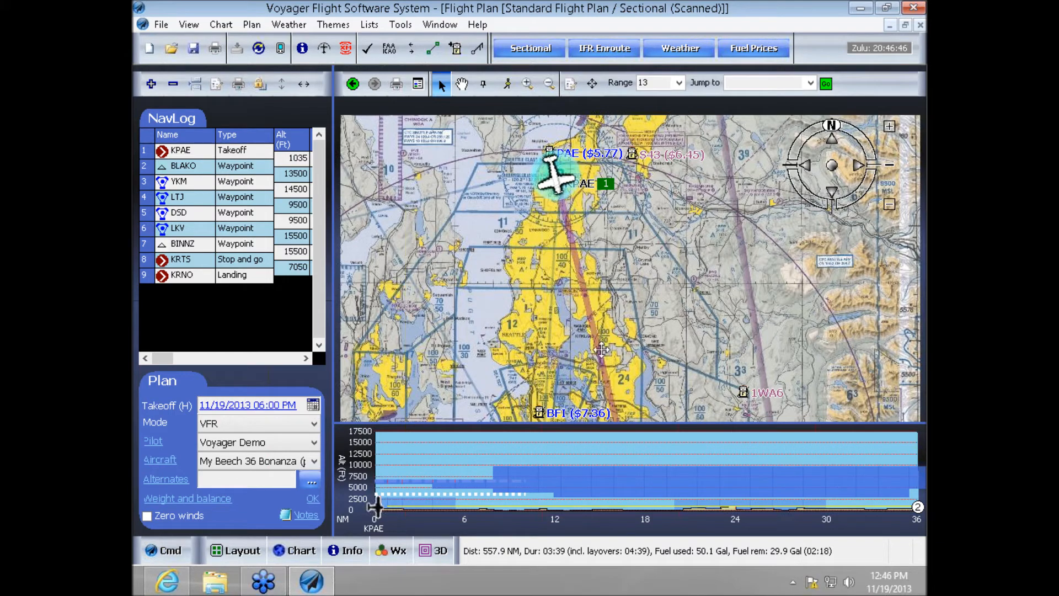
mouse_move(605, 368)
mouse_down()
mouse_move(654, 367)
mouse_move(644, 377)
mouse_up()
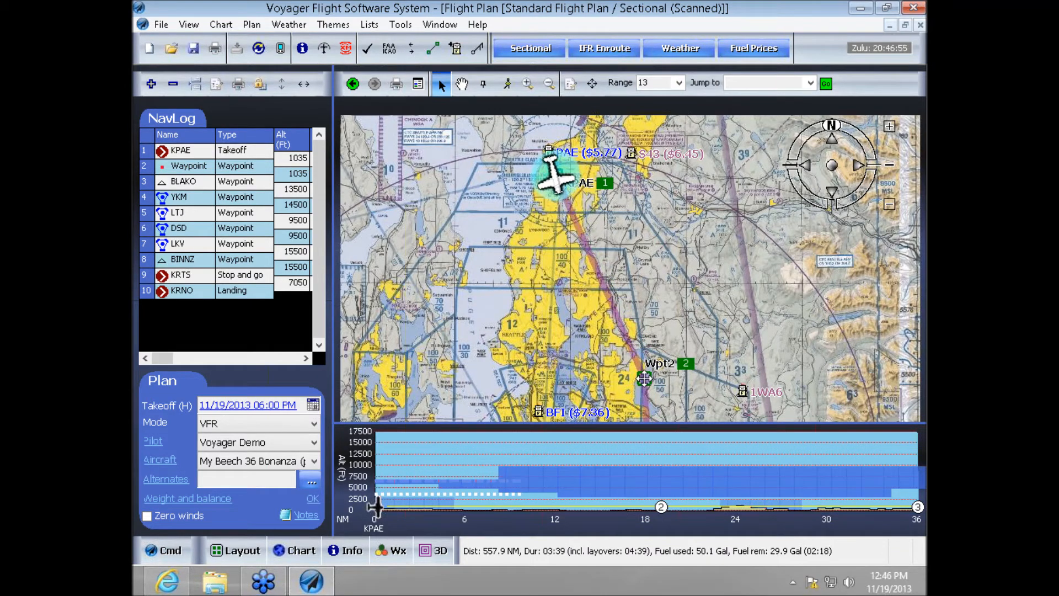
drag(643, 377, 643, 378)
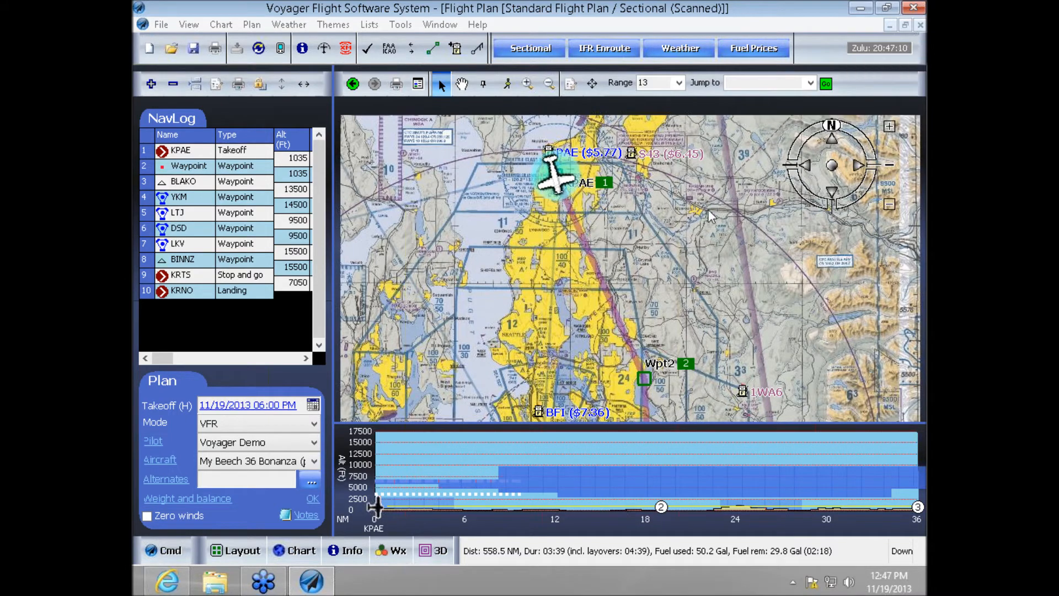
- Review the FAA/ICAO flight plan form for the entire flight and accept it
right_click(746, 286)
click(739, 259)
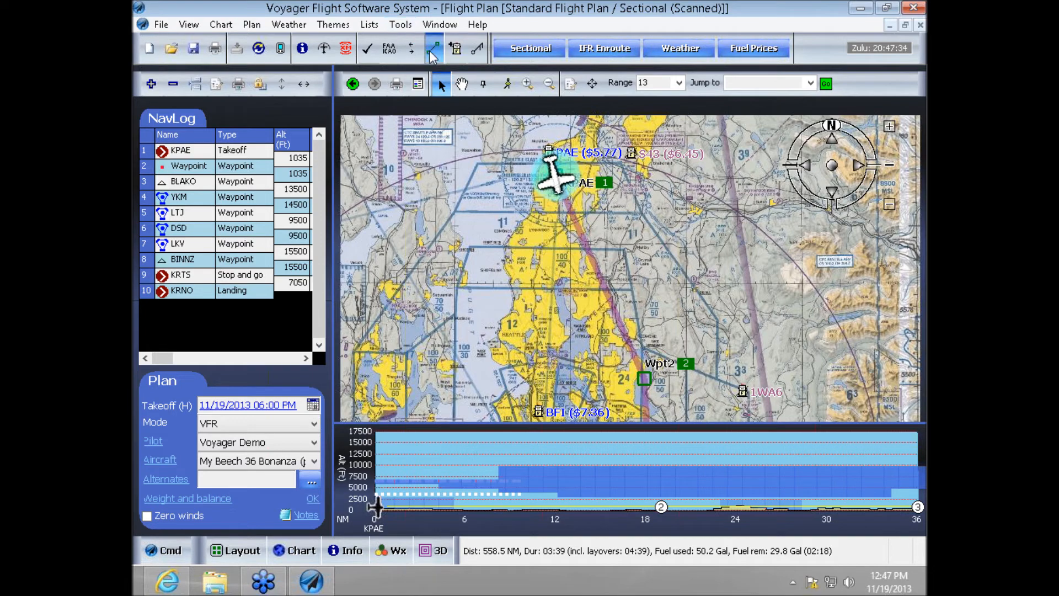
click(390, 51)
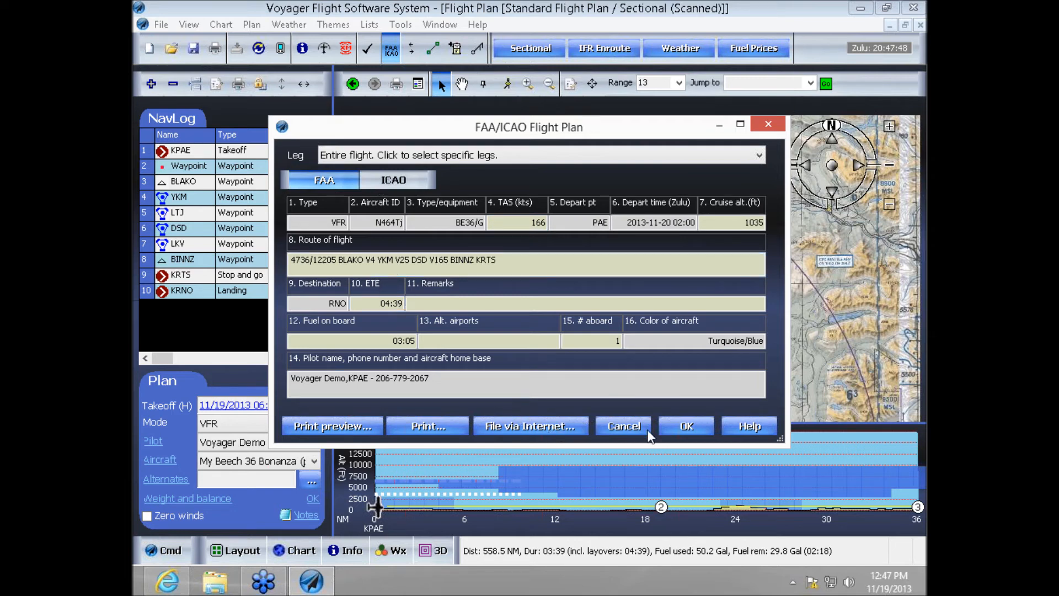
click(680, 431)
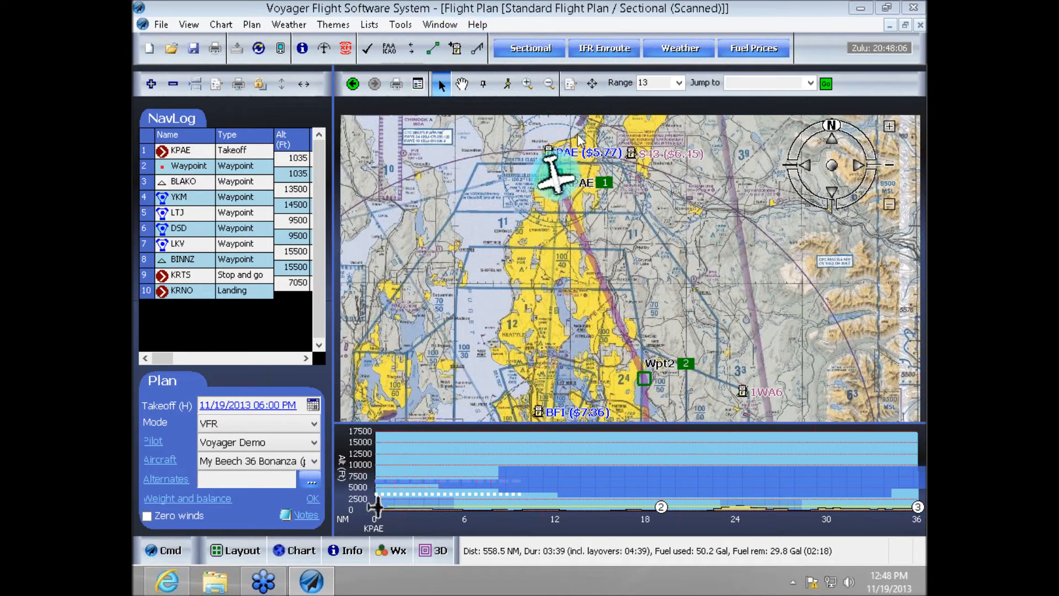
- Save the flight plan as KPAE-KRTS-KRNO in the Flight Plans folder, accepting the flight check warnings
click(162, 25)
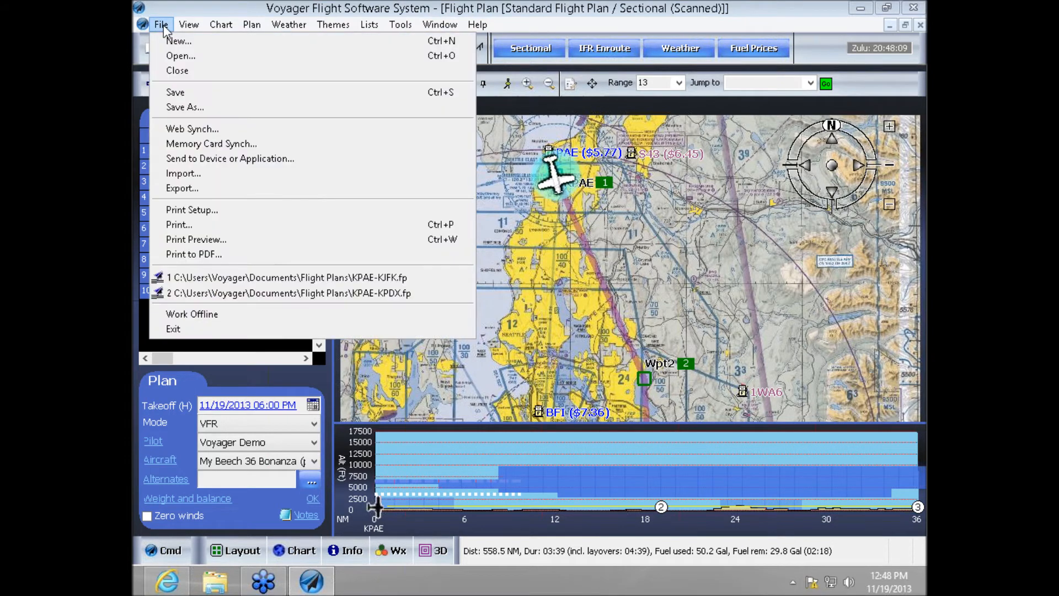
click(186, 93)
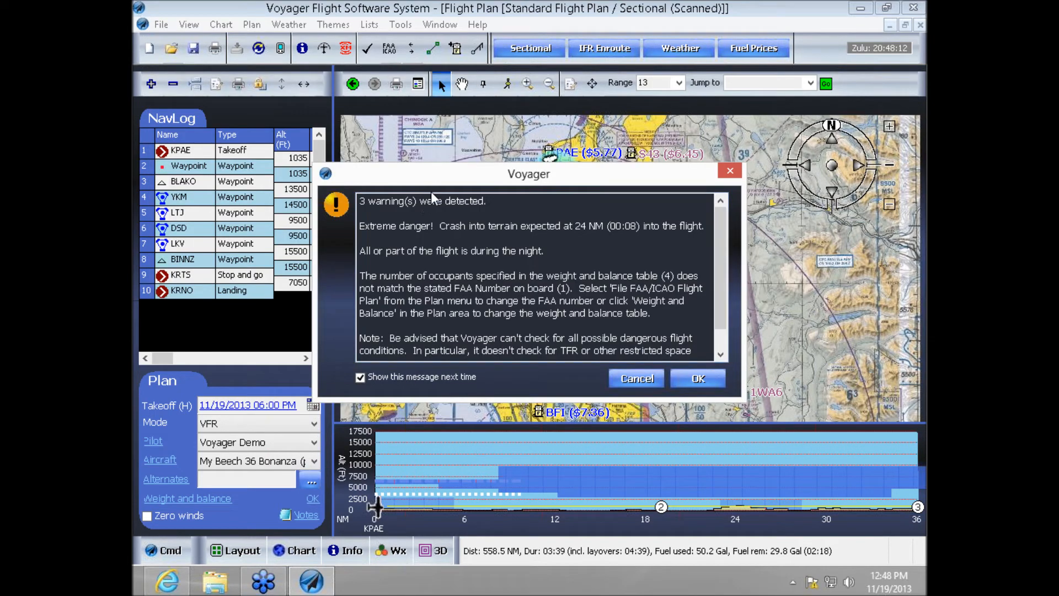
click(699, 378)
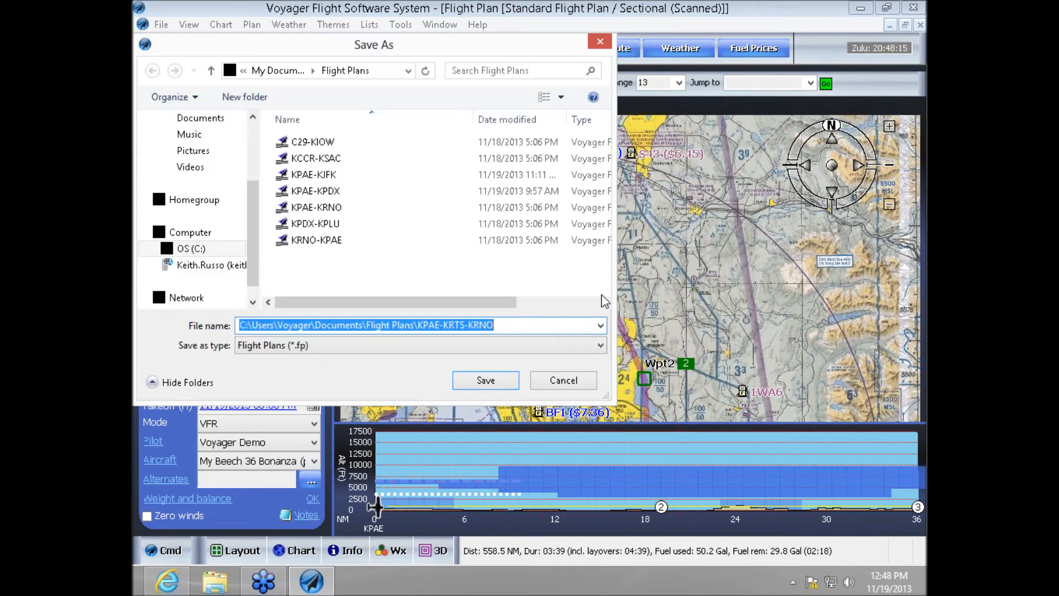
click(487, 381)
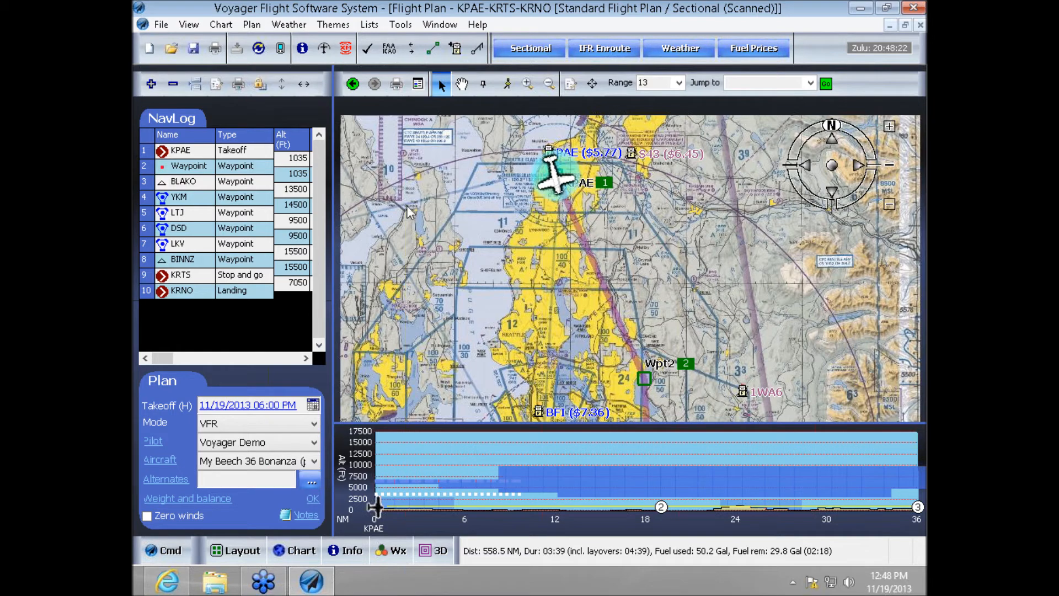
click(161, 25)
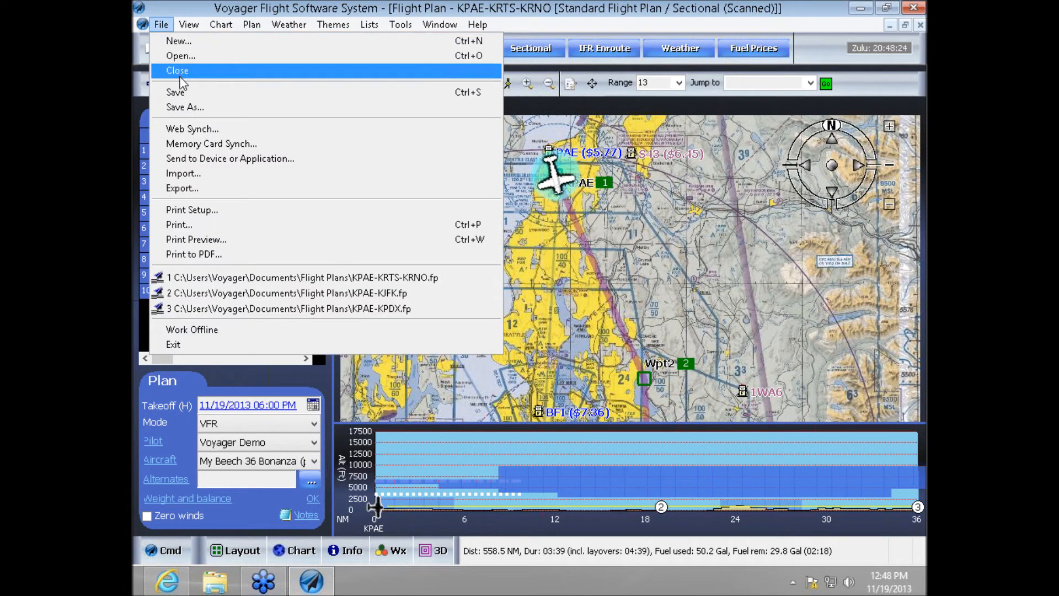
click(550, 126)
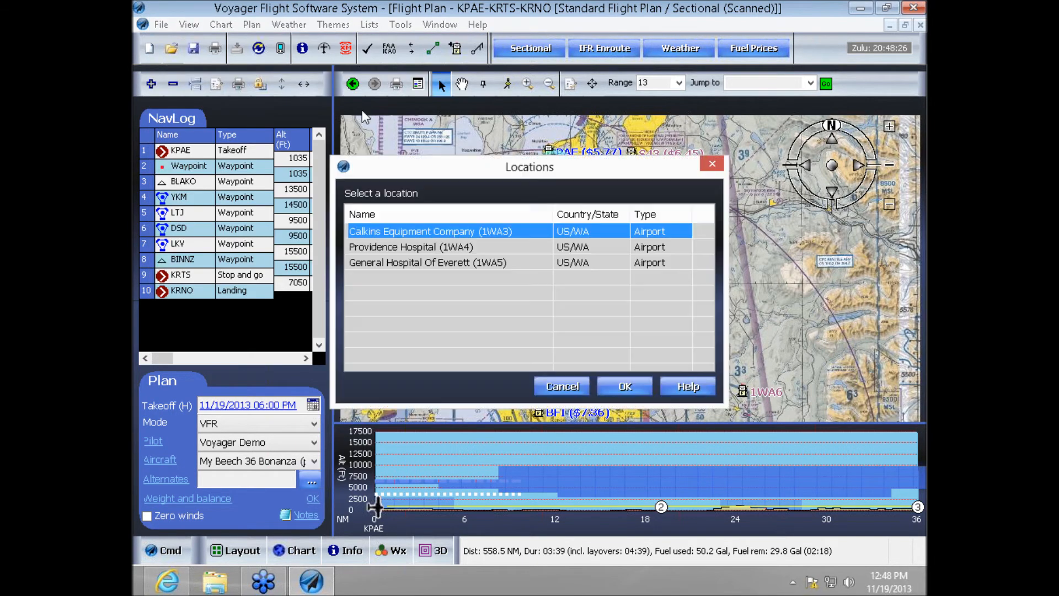
click(573, 386)
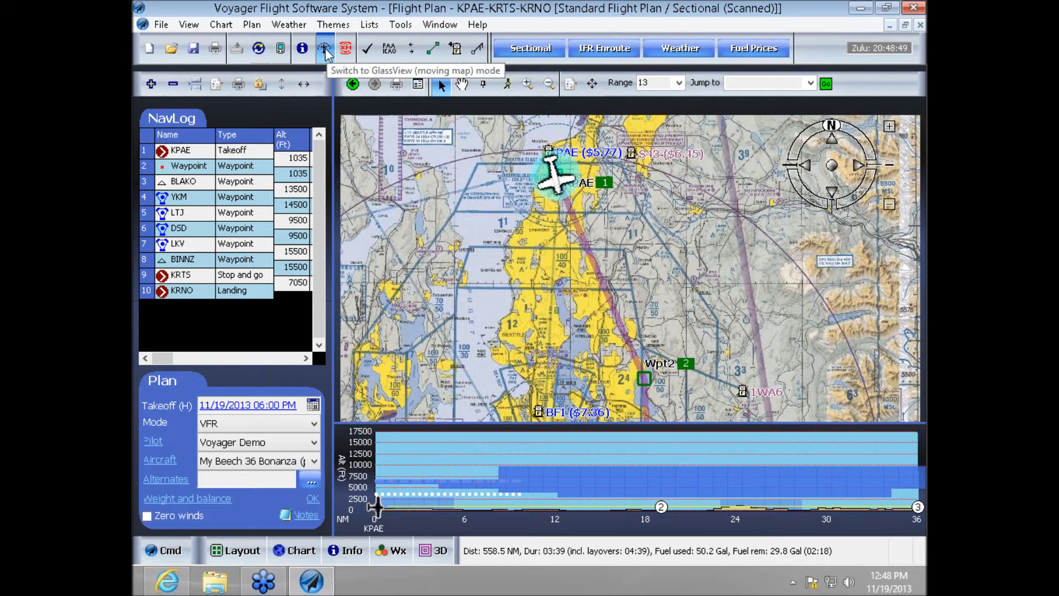
- Switch to GlassView moving map mode and run the GPS simulator along the current flight plan at 1.0x time acceleration
click(326, 54)
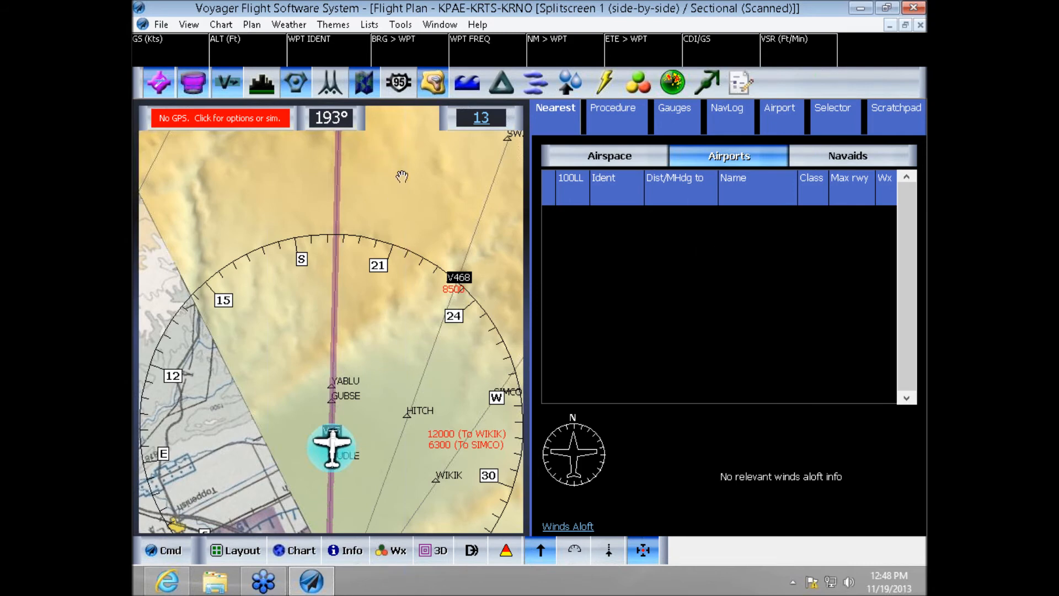
click(403, 26)
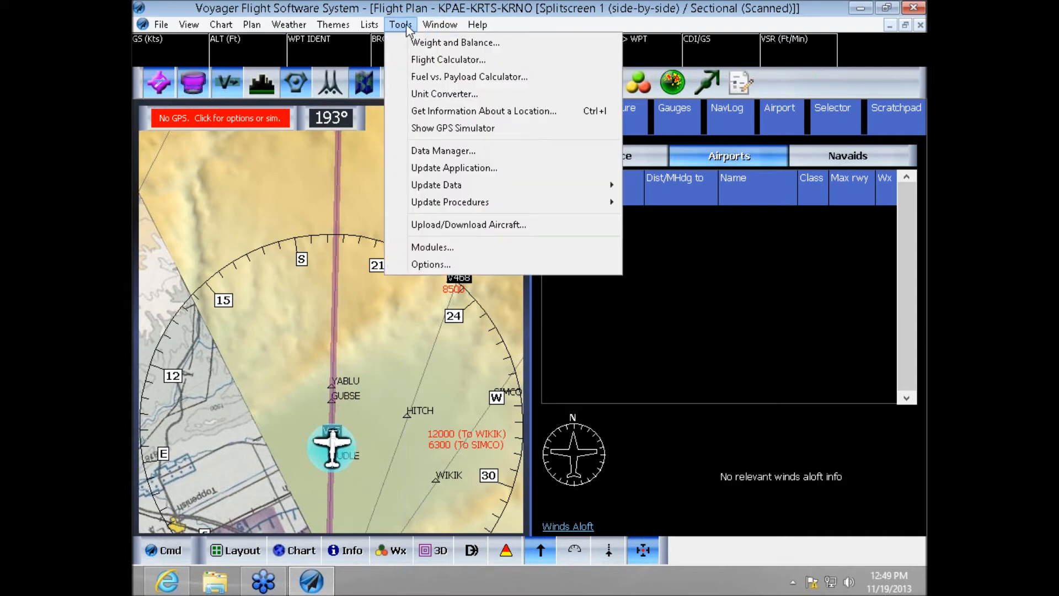
click(466, 128)
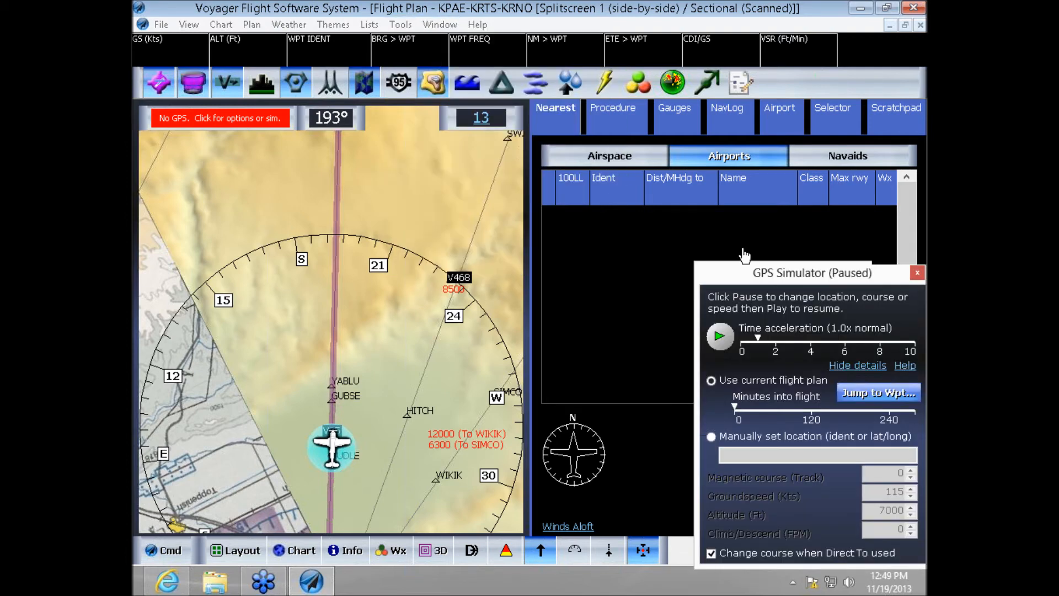
click(721, 337)
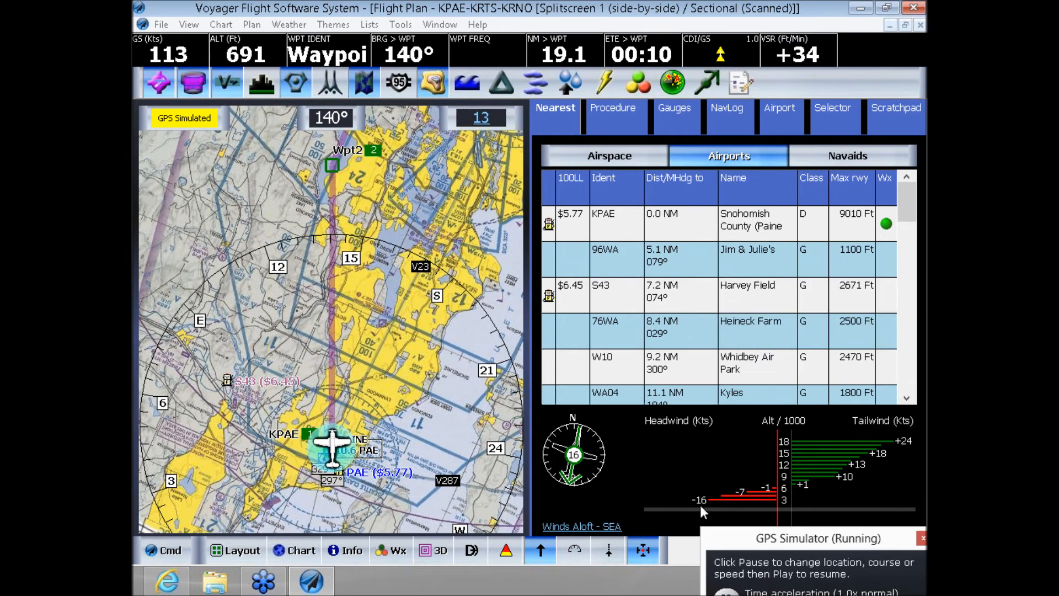
scroll(444, 411, up, 1)
scroll(444, 410, up, 3)
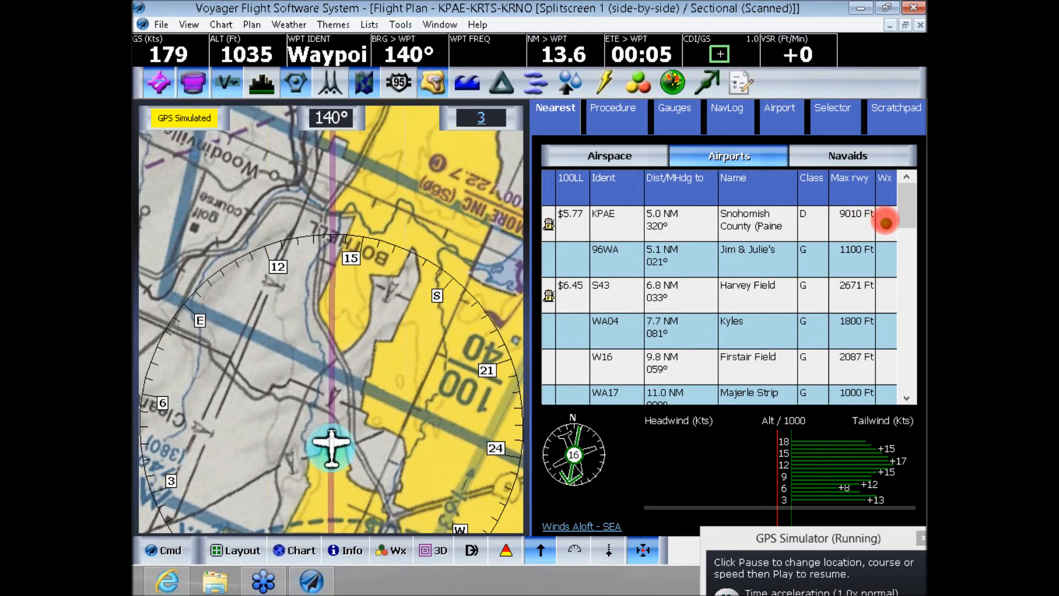
- Look through the nearest airports and their weather indicators, and open the airport information for Seattle-Tacoma Intl (KSEA)
click(887, 222)
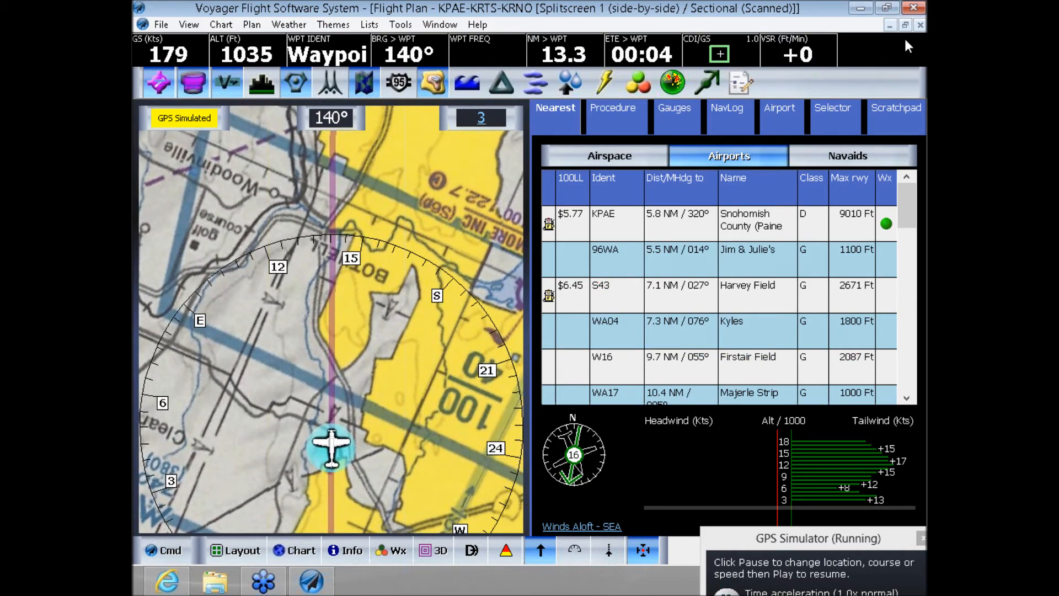
click(734, 218)
click(707, 37)
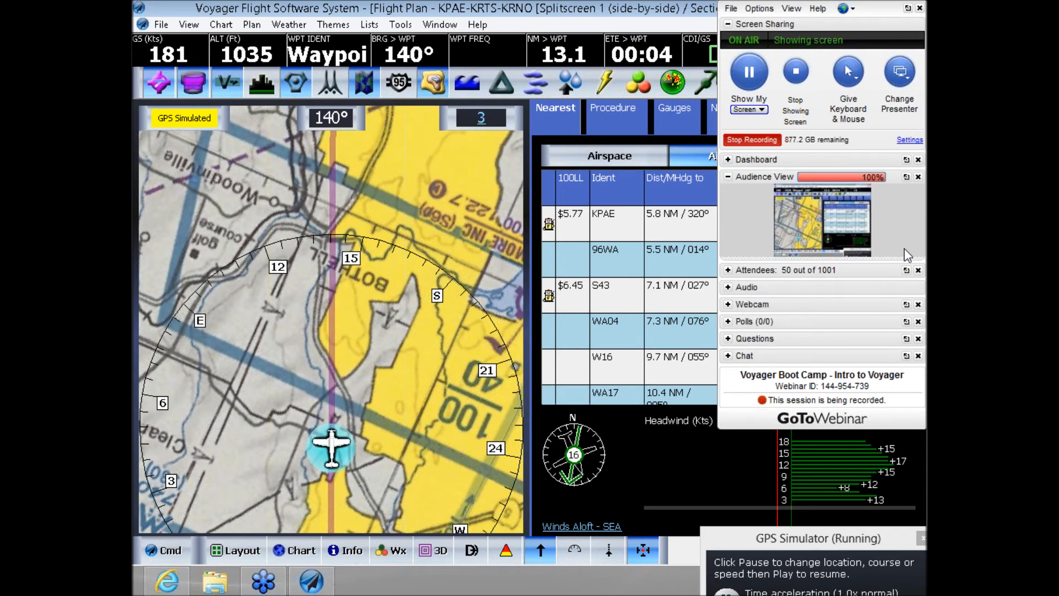
click(913, 340)
click(913, 340)
click(912, 340)
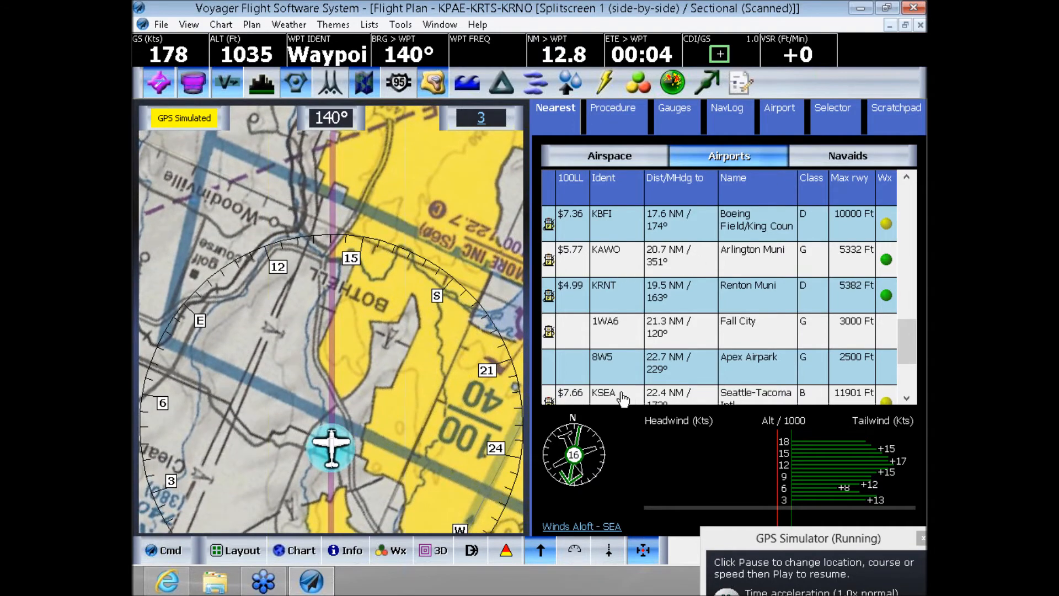
click(619, 392)
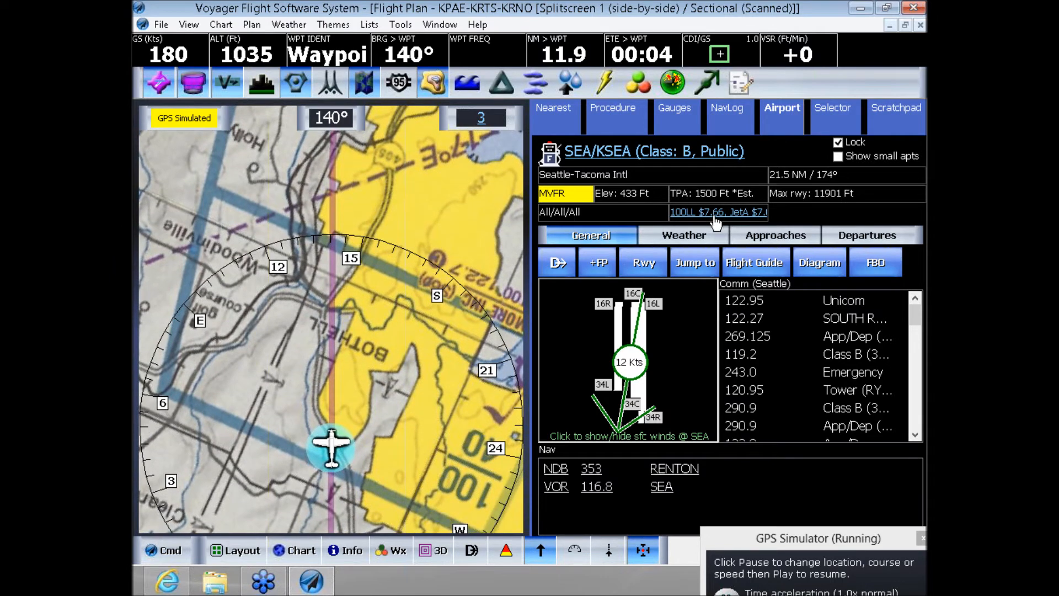
- Hide and restore the surface winds on the KSEA runway sketch, and examine the KSEA airport diagram
click(633, 371)
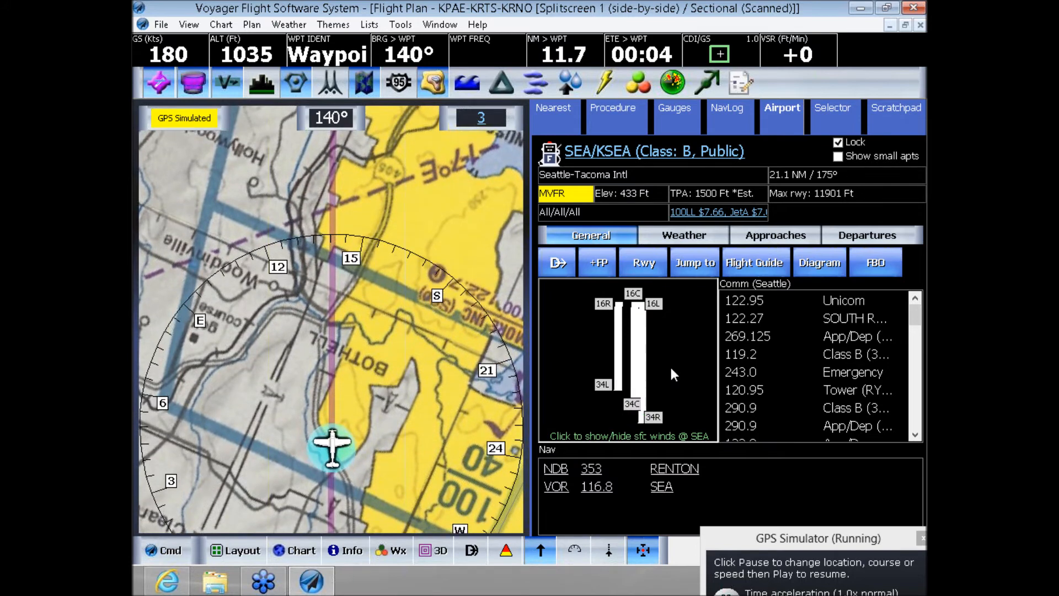
click(636, 359)
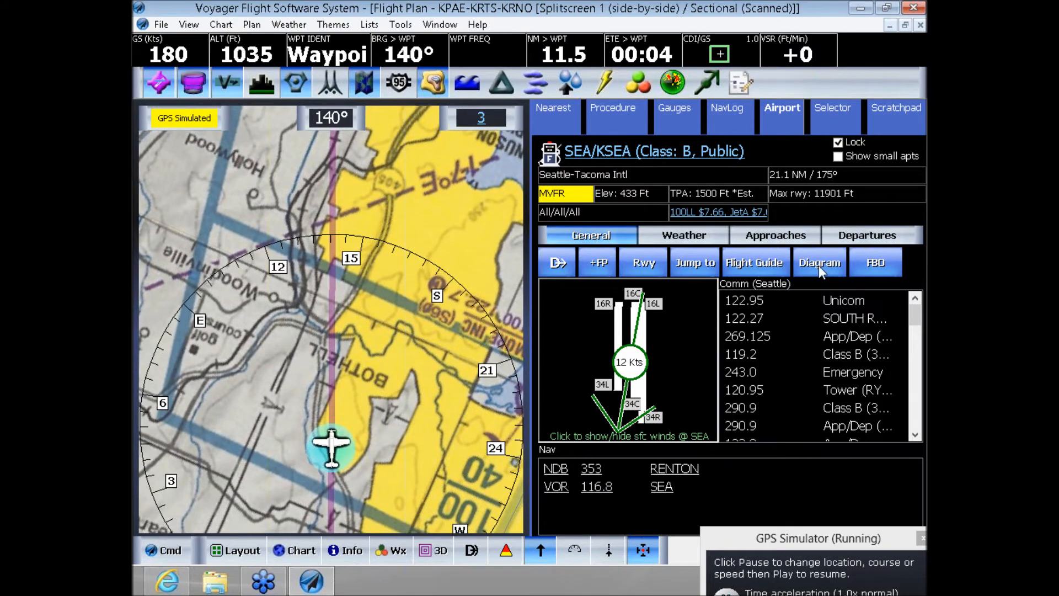
click(818, 264)
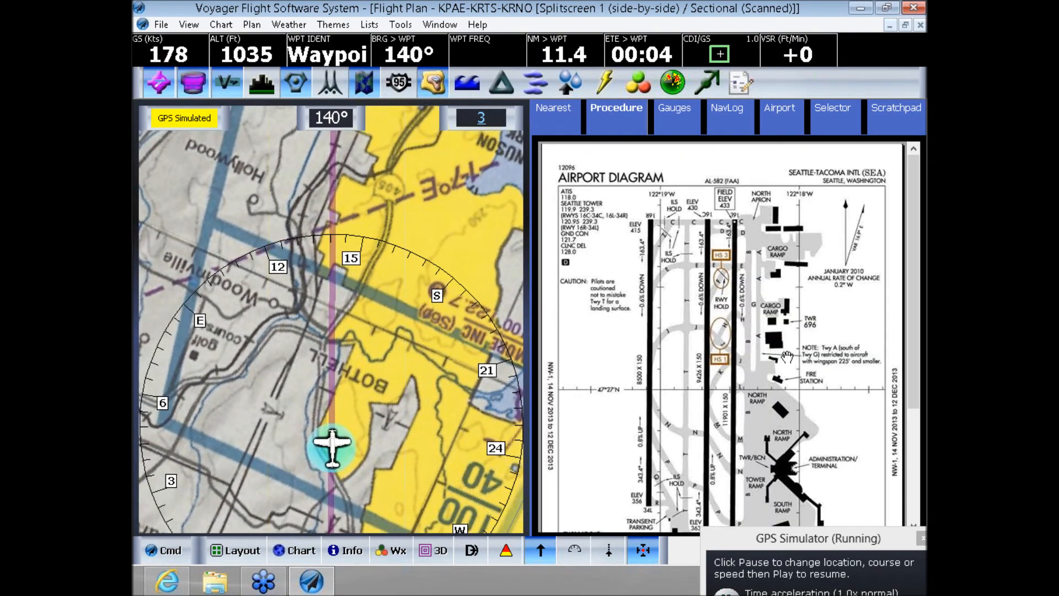
scroll(777, 411, down, 1)
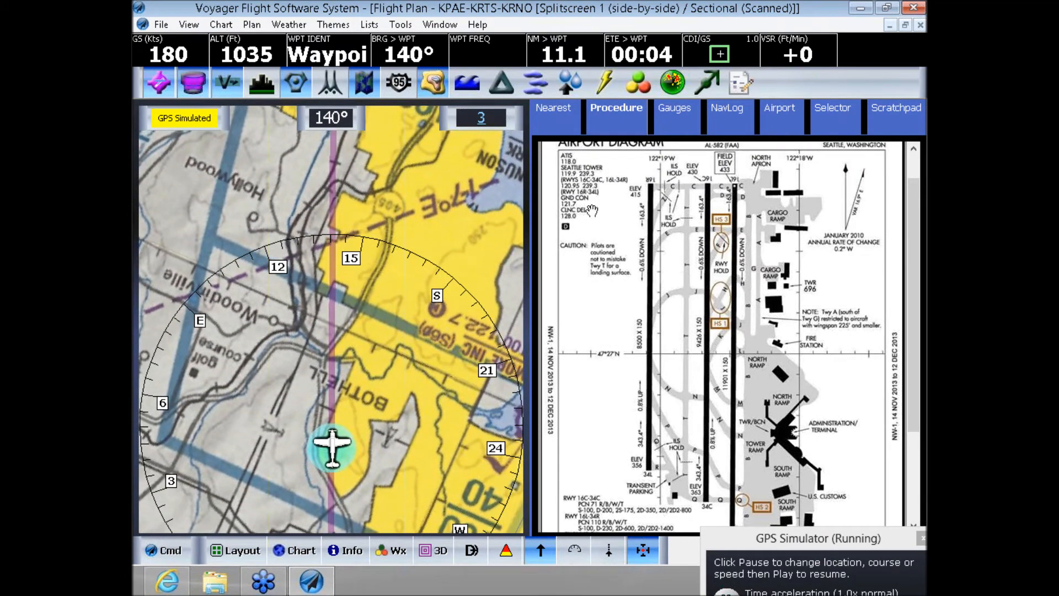
click(768, 111)
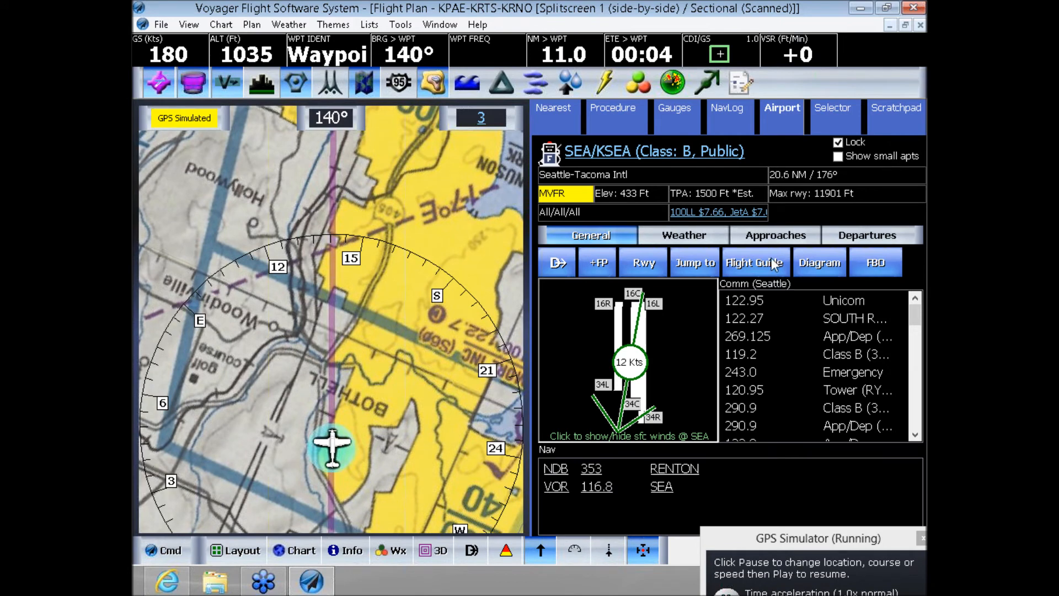
- Try to view the Flight Guide diagrams for KSEA
click(739, 268)
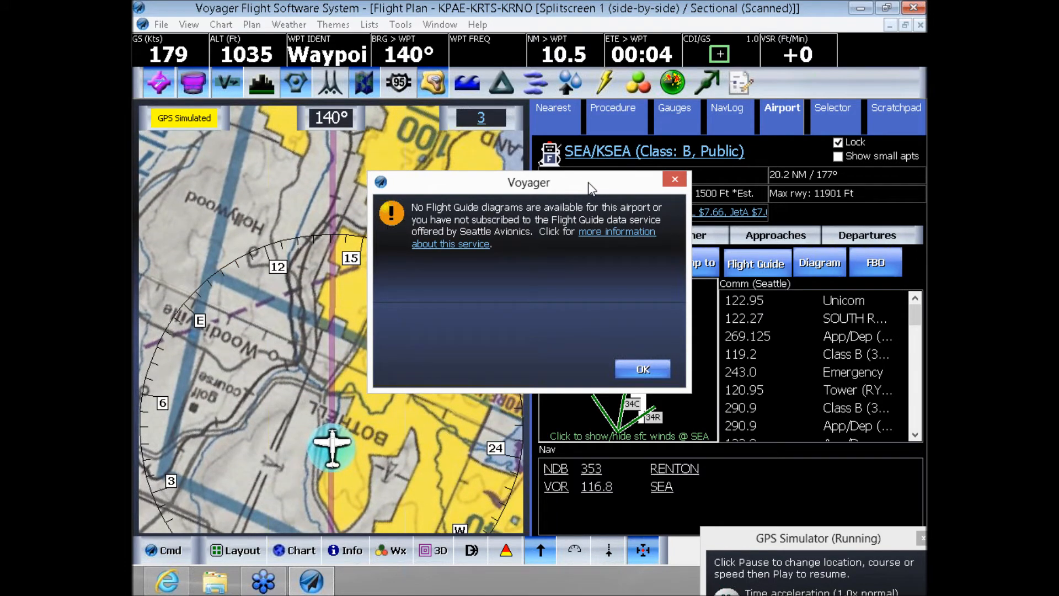
click(639, 369)
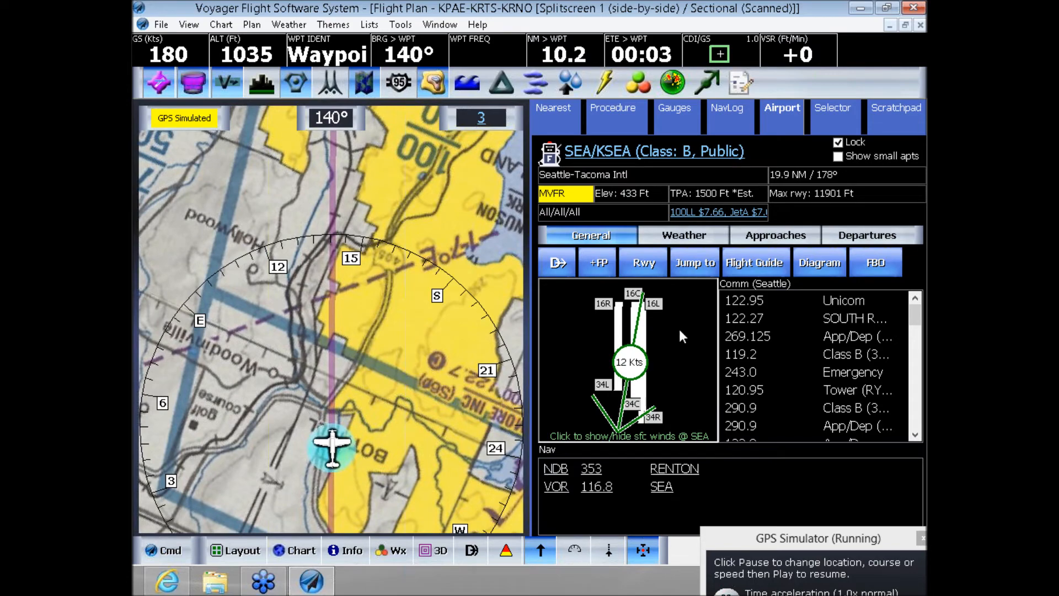
click(812, 263)
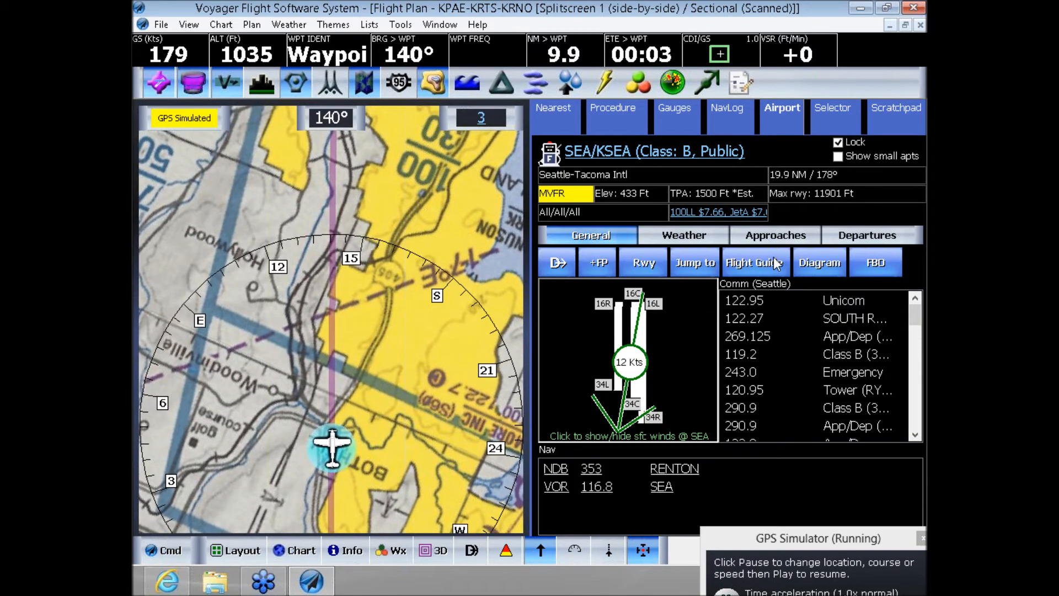
- Display the ILS OR LOC RWY 16C approach plate for KSEA
click(773, 236)
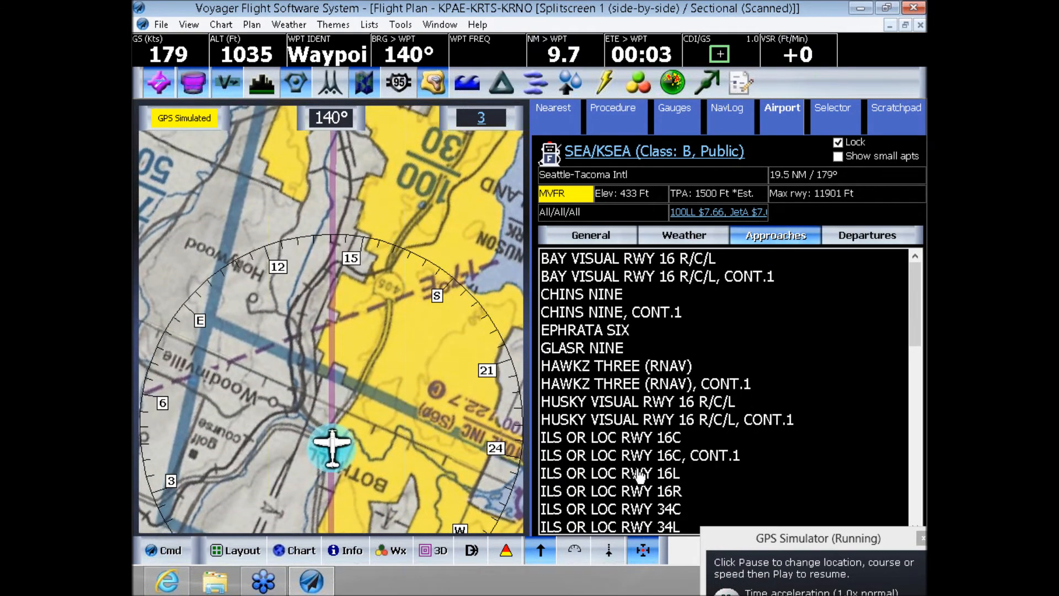
click(631, 437)
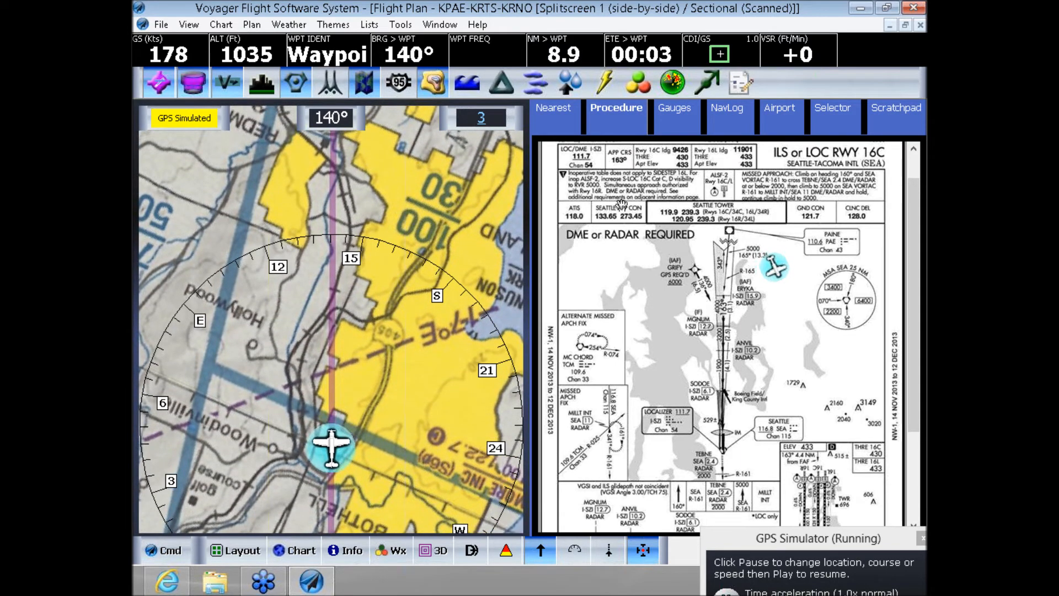
- Switch to the Splitscreen 2 (side-by-side) layout and set the first chart to IFR Enroute Low (Scanned)
click(234, 551)
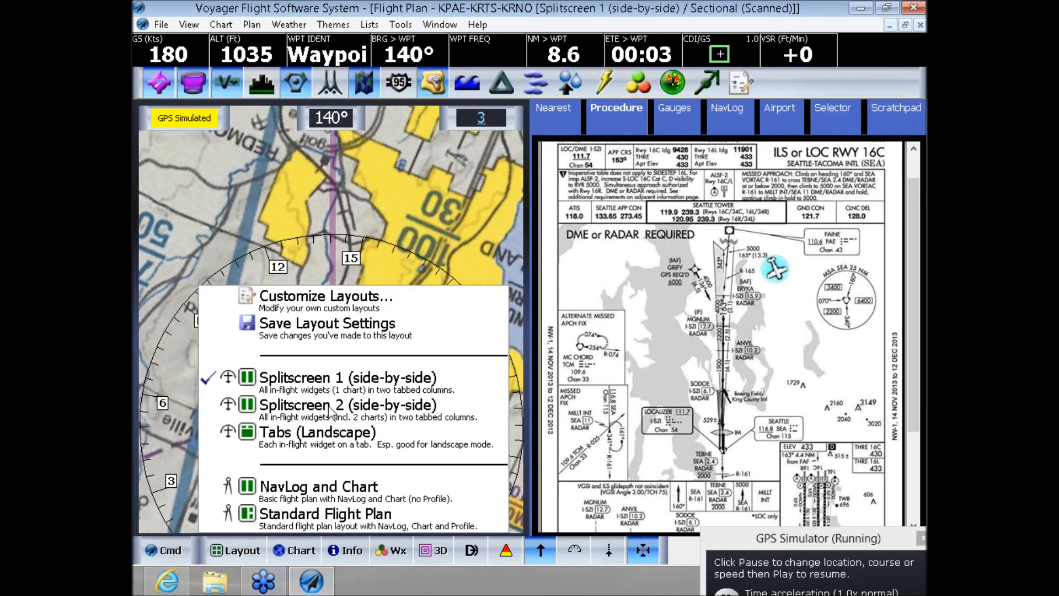
click(329, 406)
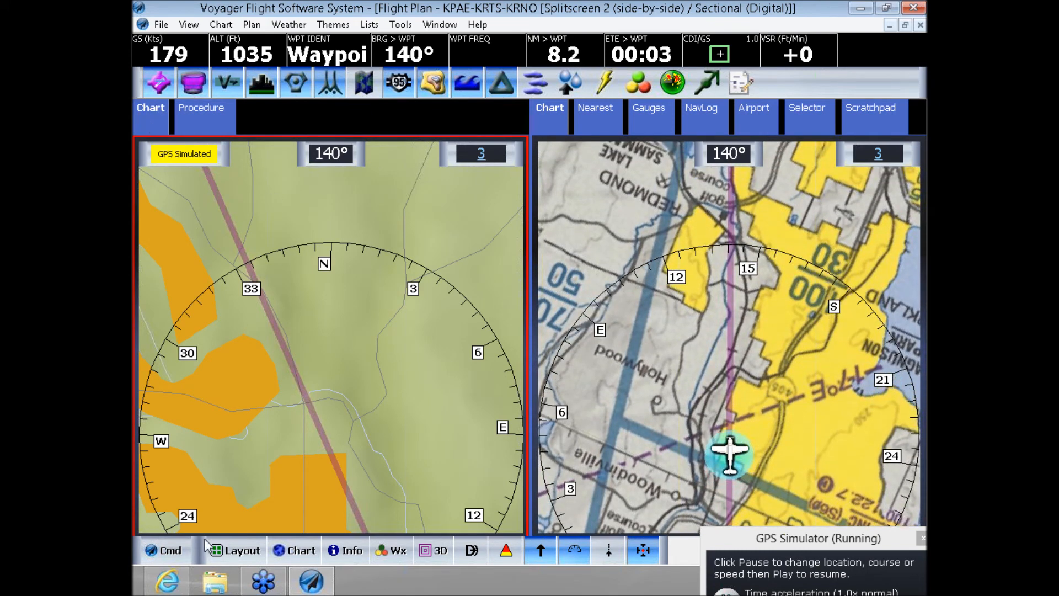
click(309, 551)
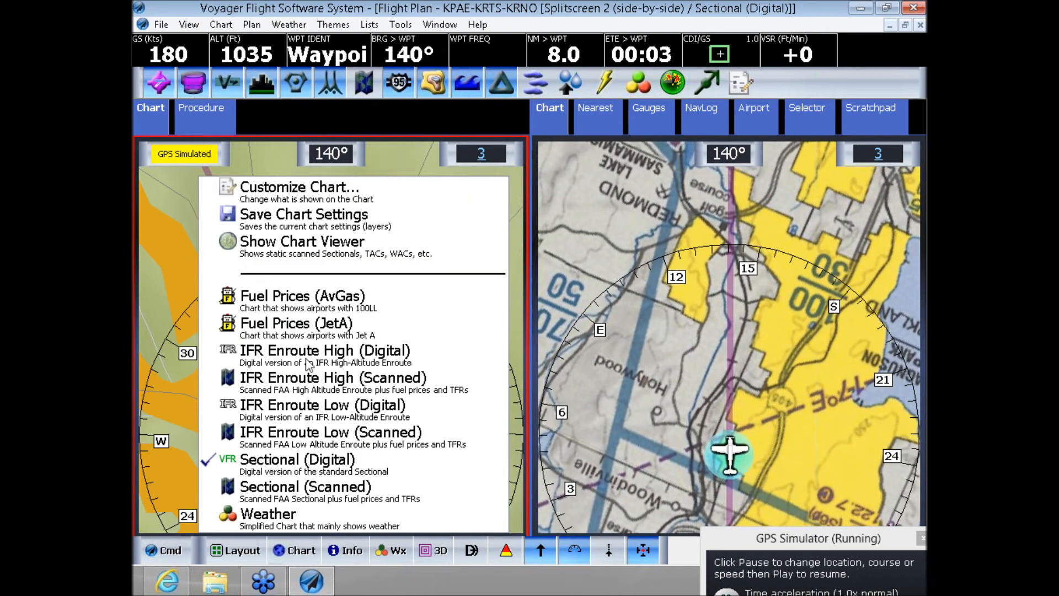
click(309, 433)
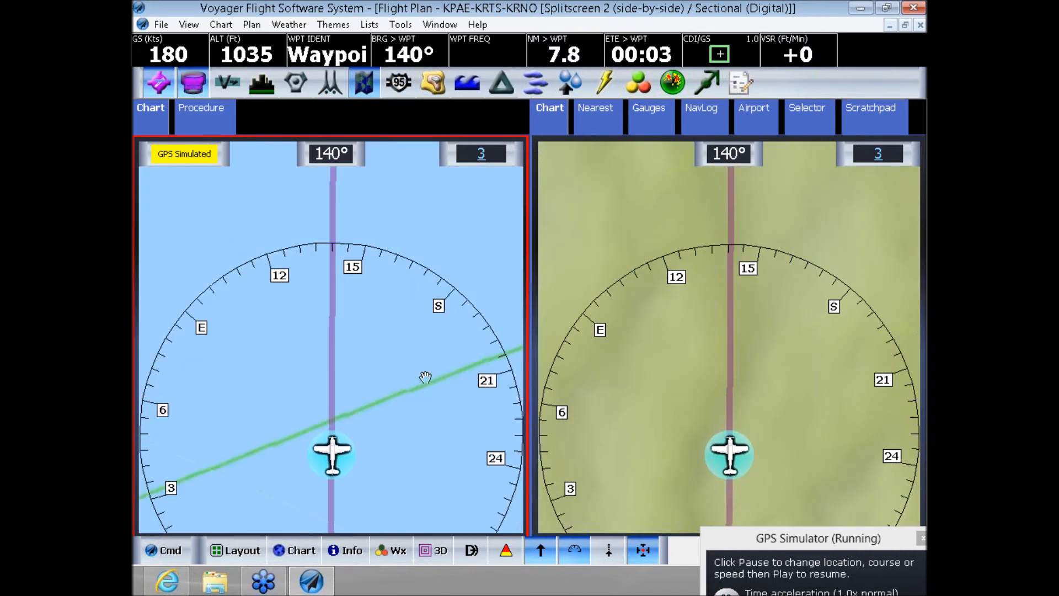
- Set the range of the IFR enroute chart to 25 NM and that of the sectional chart to 5 NM
click(482, 156)
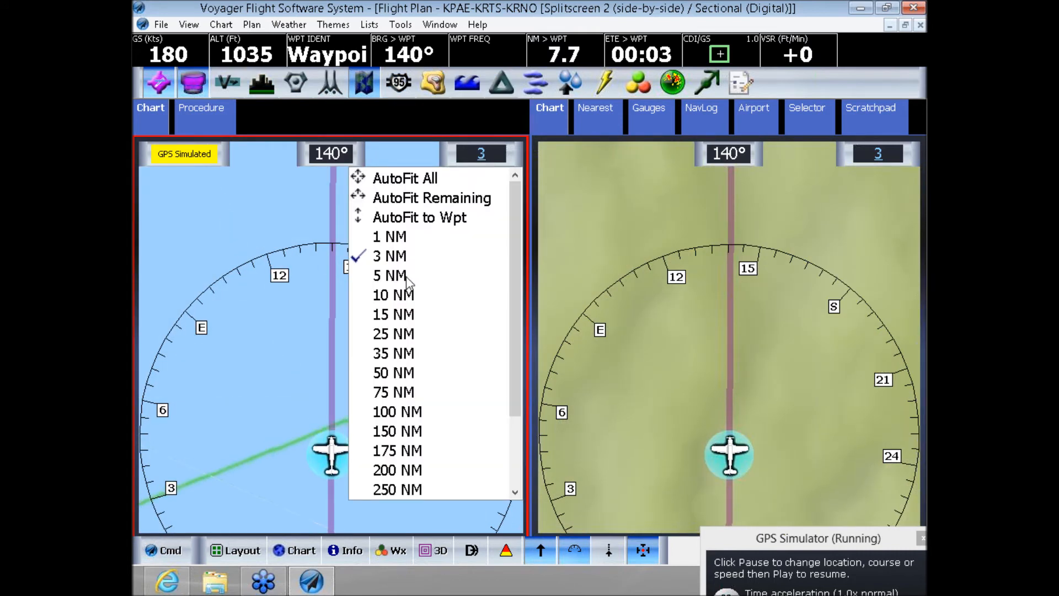
click(404, 334)
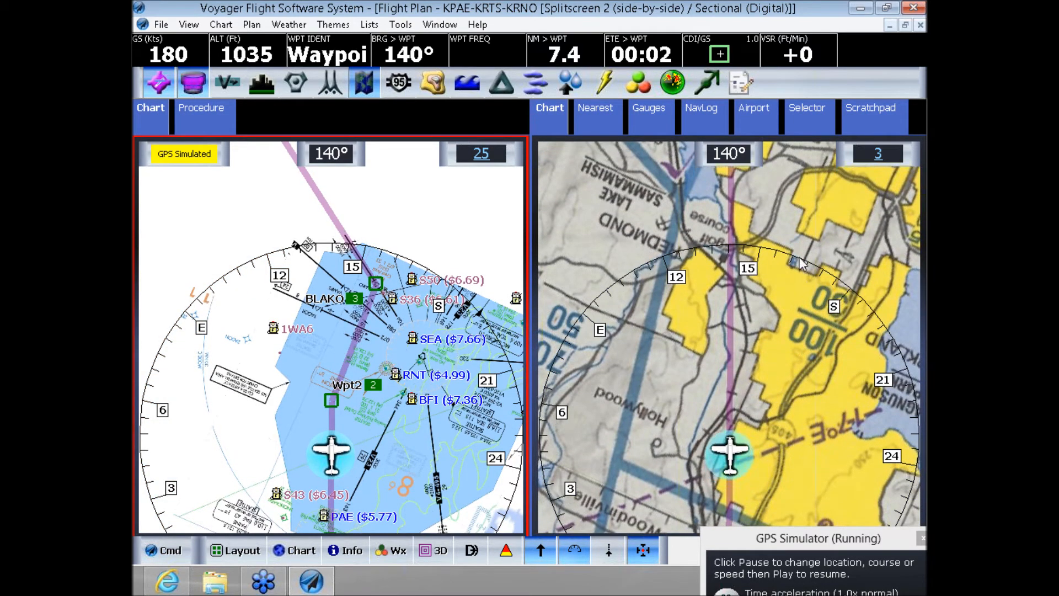
click(786, 230)
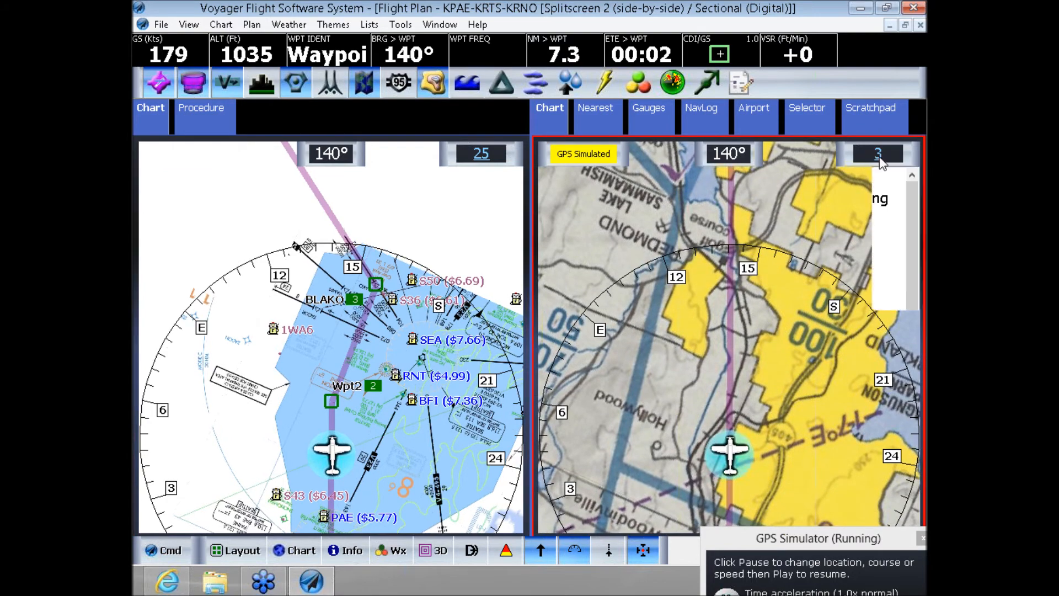
click(878, 153)
click(790, 275)
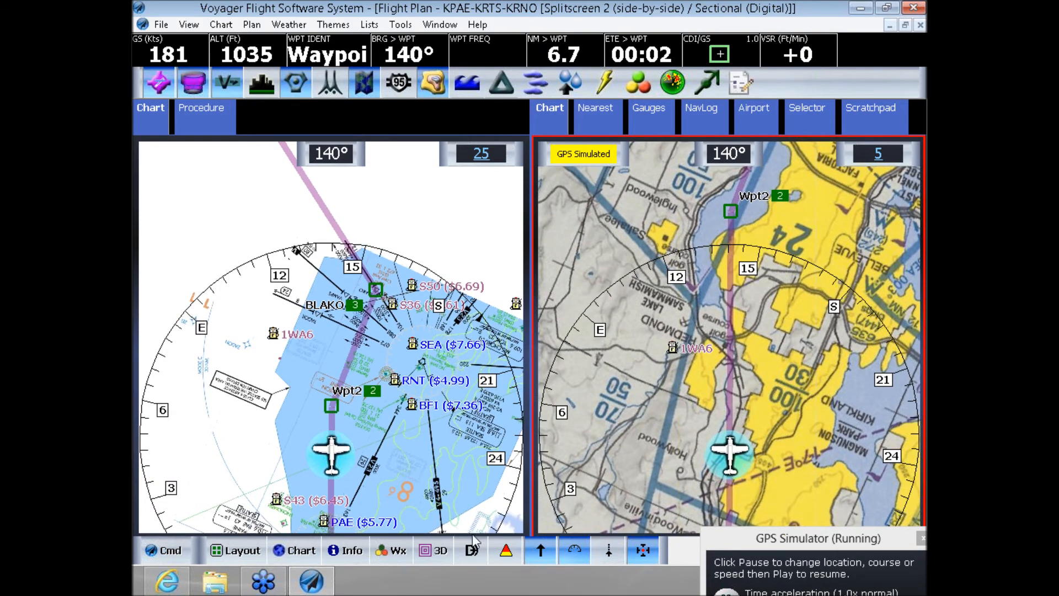
- Switch the scanned sectional chart to the 3D view
click(432, 554)
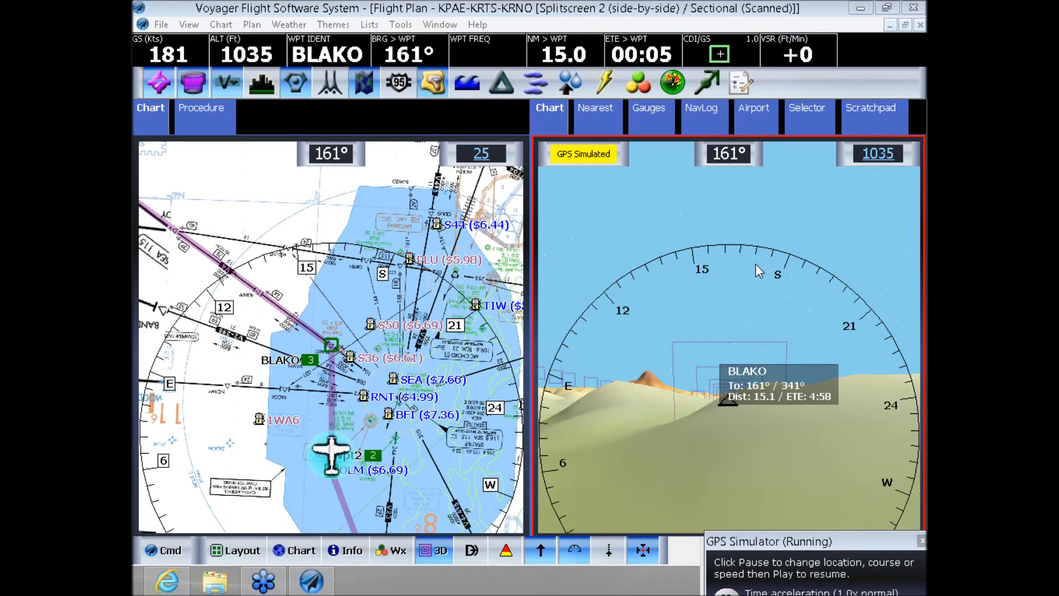
click(756, 281)
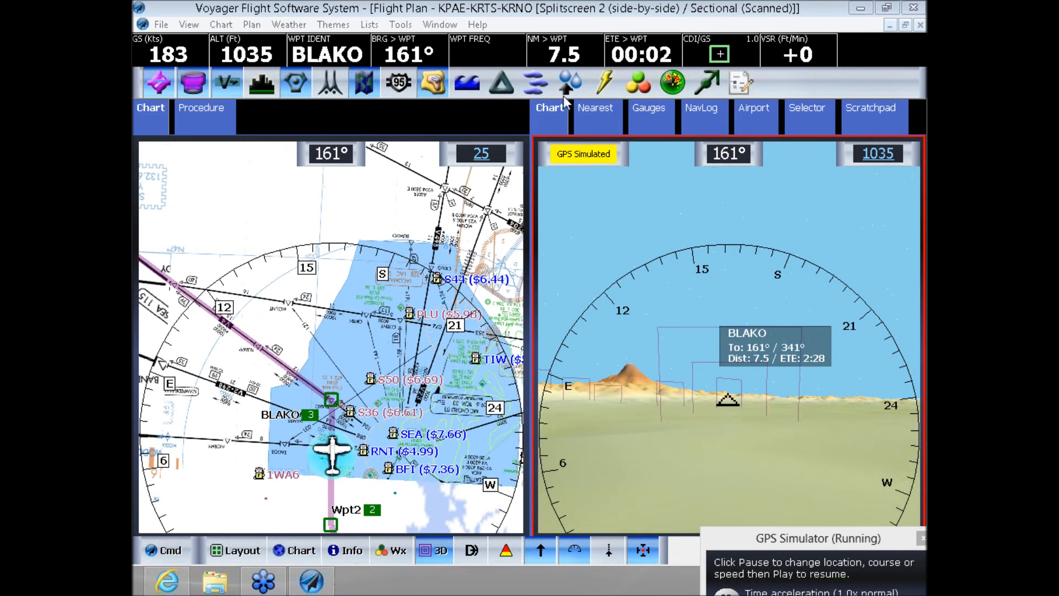
- Look through the available help resources, and temporarily disengage automatic GPS centering for the 3D chart
click(478, 25)
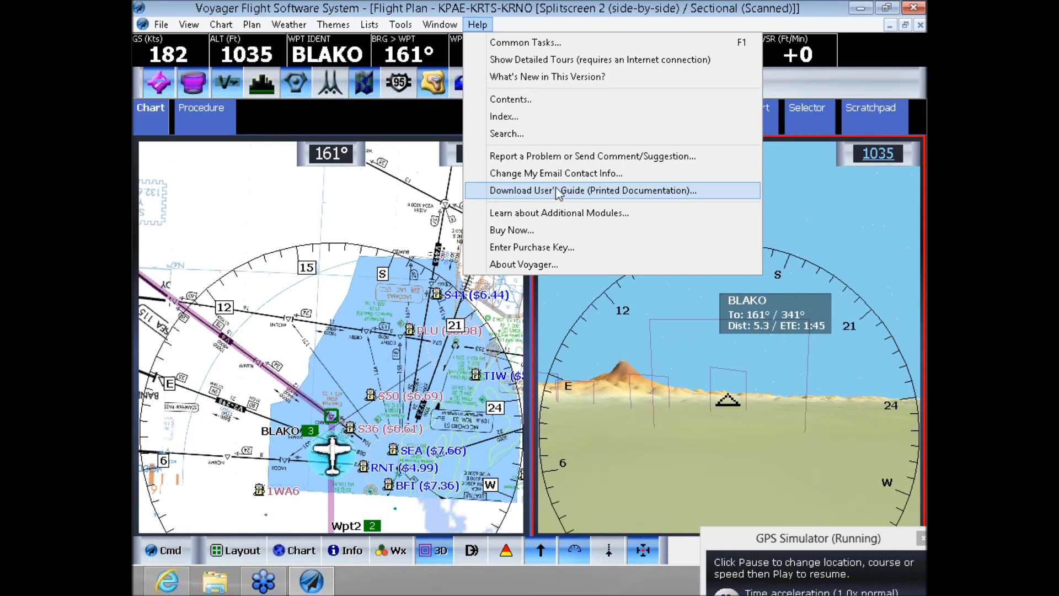
click(696, 291)
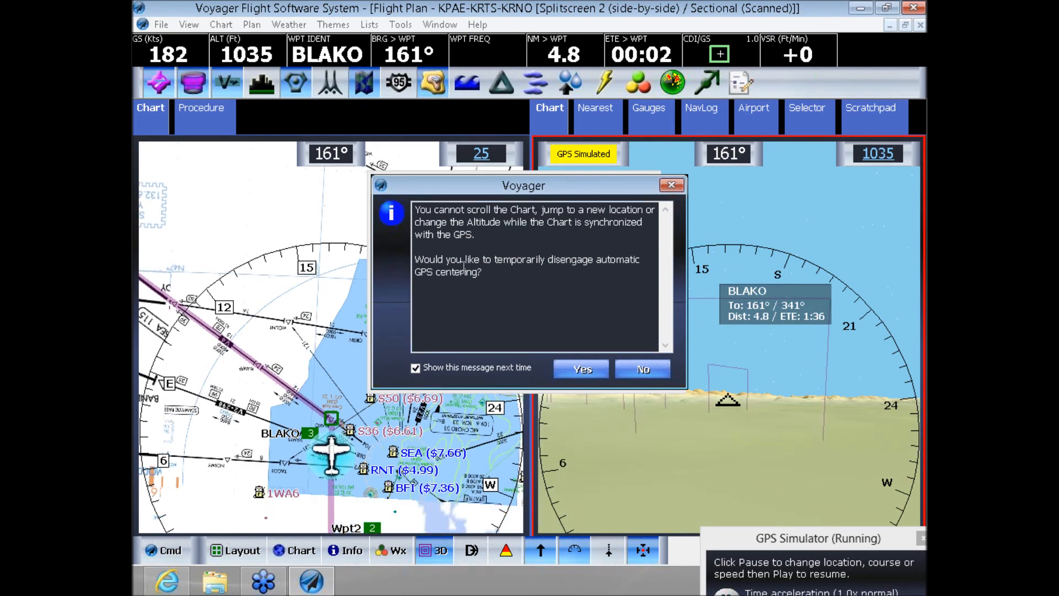
click(583, 367)
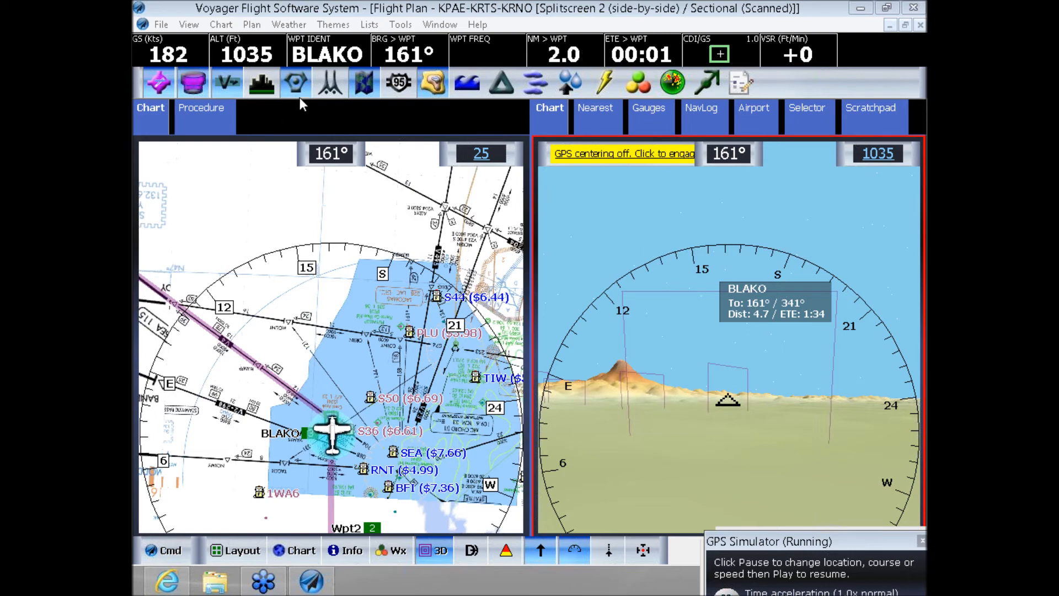
- Examine the devices and applications the flight plan can be sent to, selecting Garmin GPS Panel
click(165, 26)
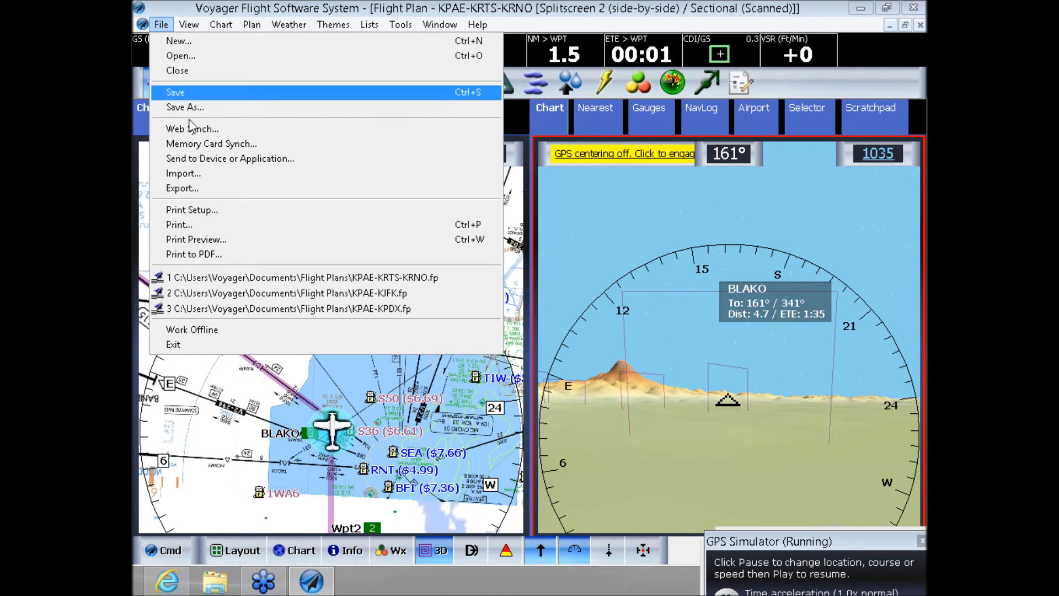
click(213, 159)
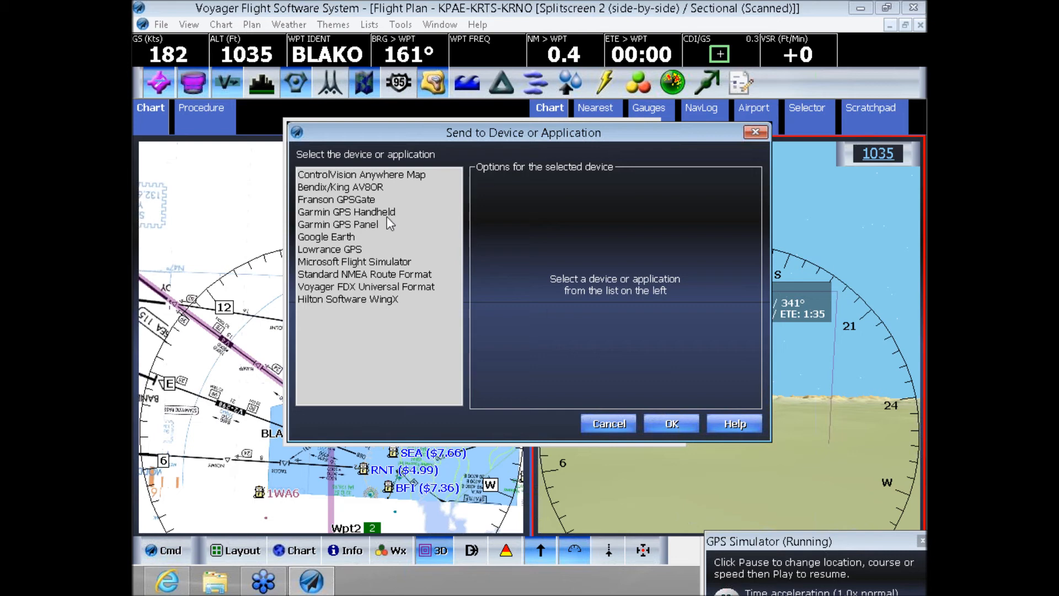
click(374, 225)
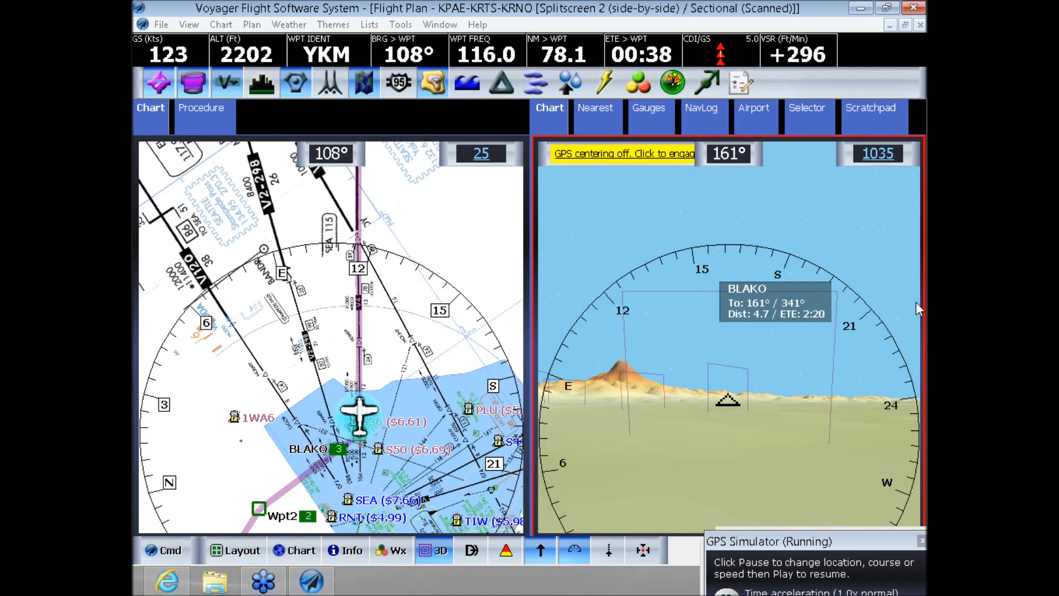
click(770, 262)
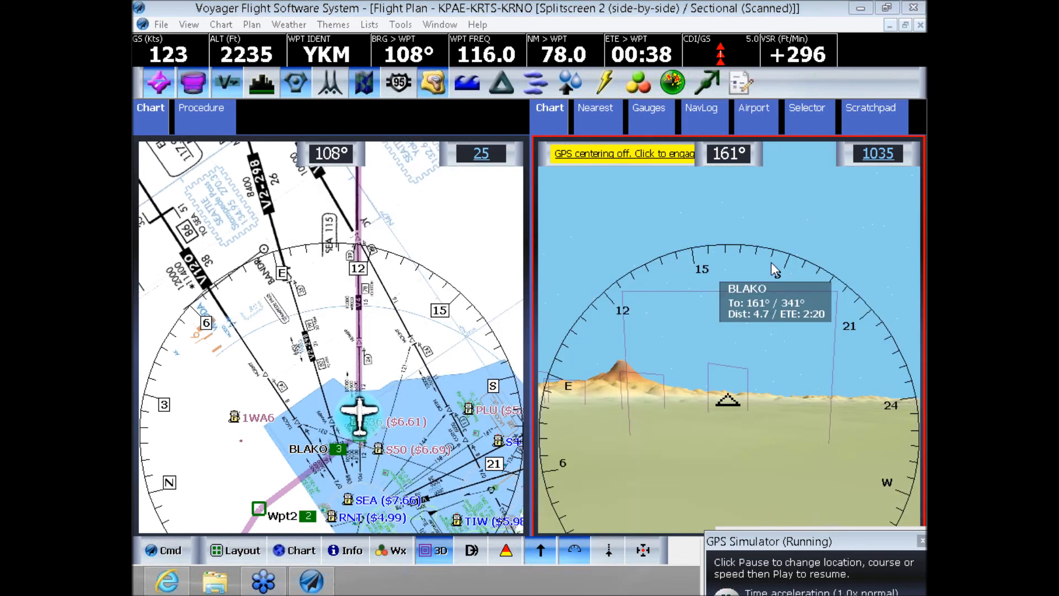